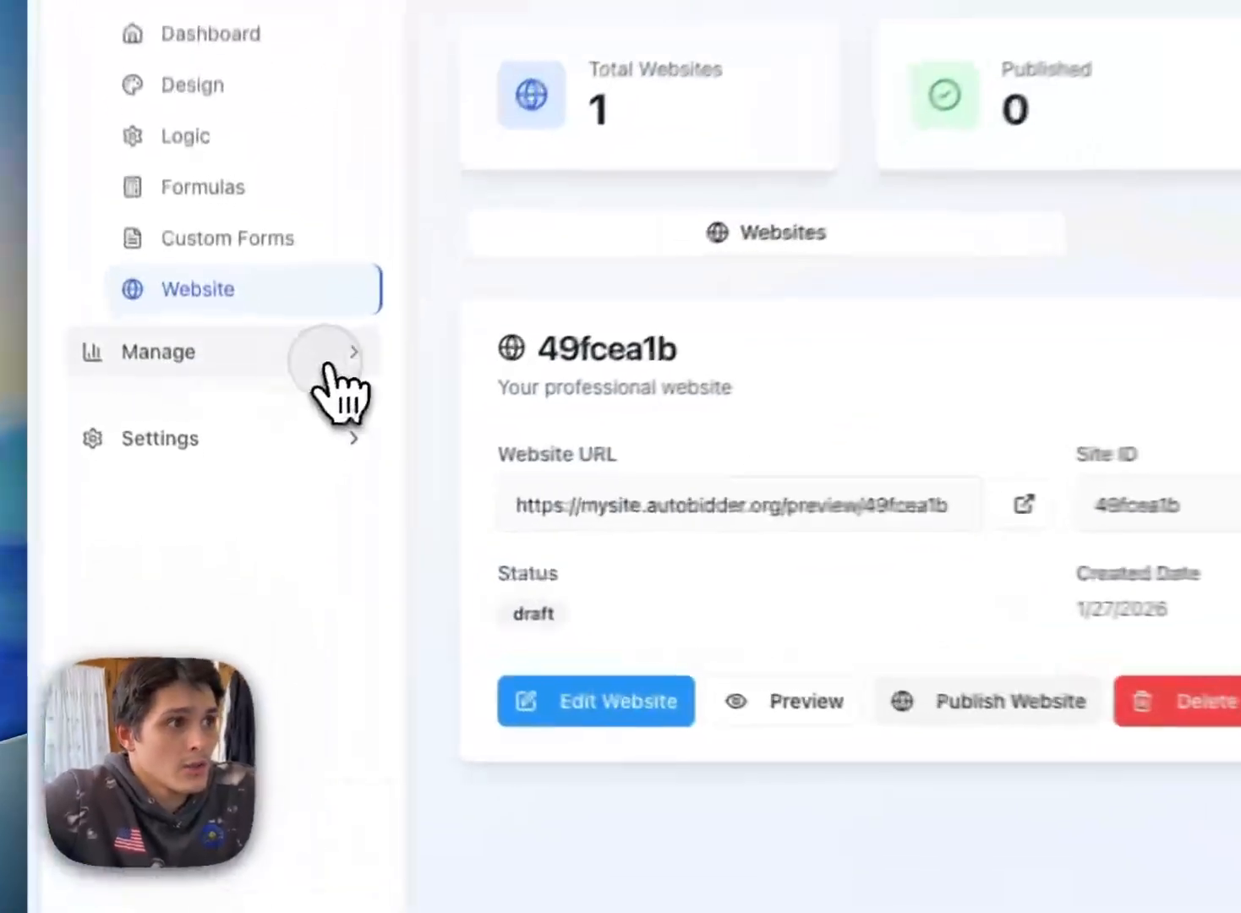
Step: Open the Embed Code page under Manage and copy the styled calculator's iframe code
left_click(272, 424)
scroll(258, 654, "down", 1)
left_click(302, 726)
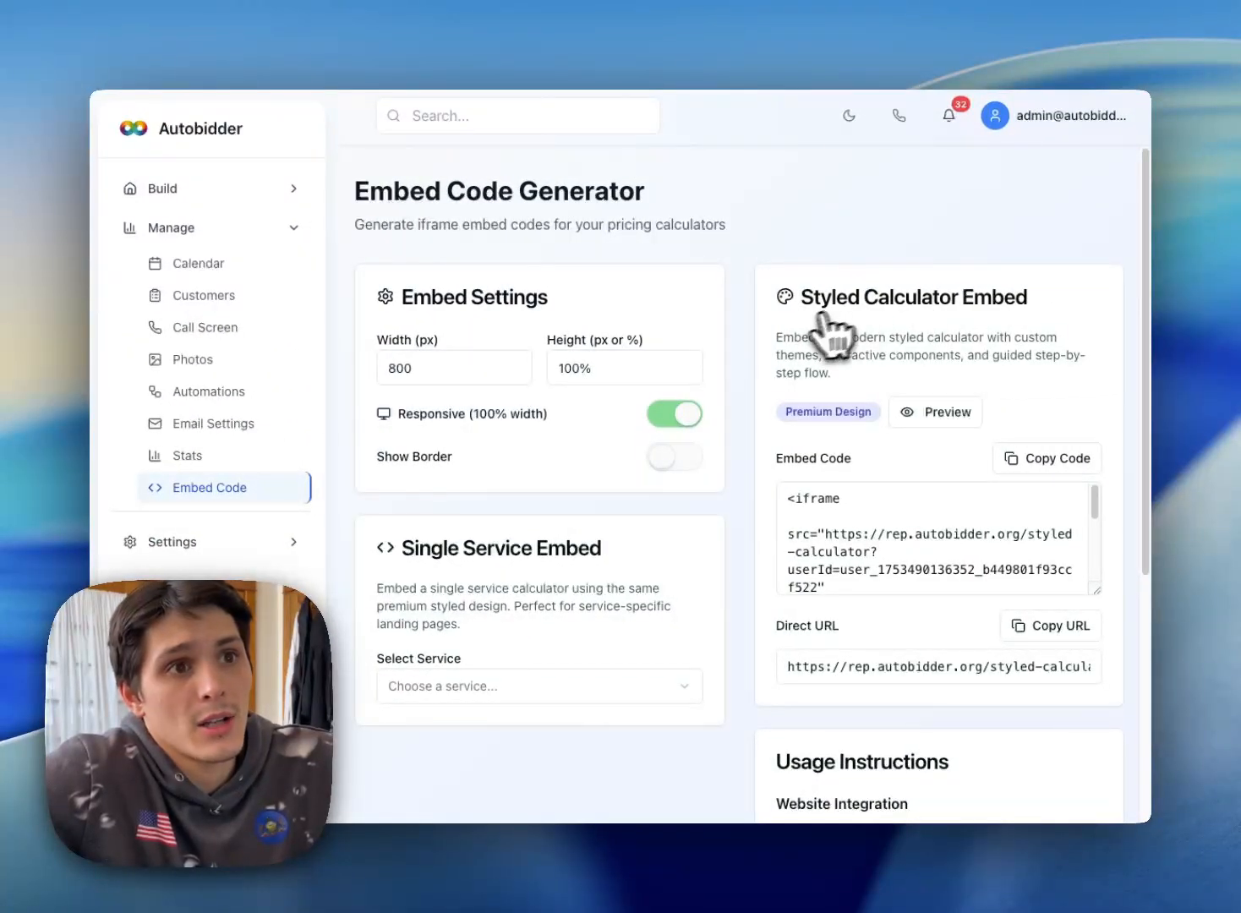
scroll(938, 325, "down", 1)
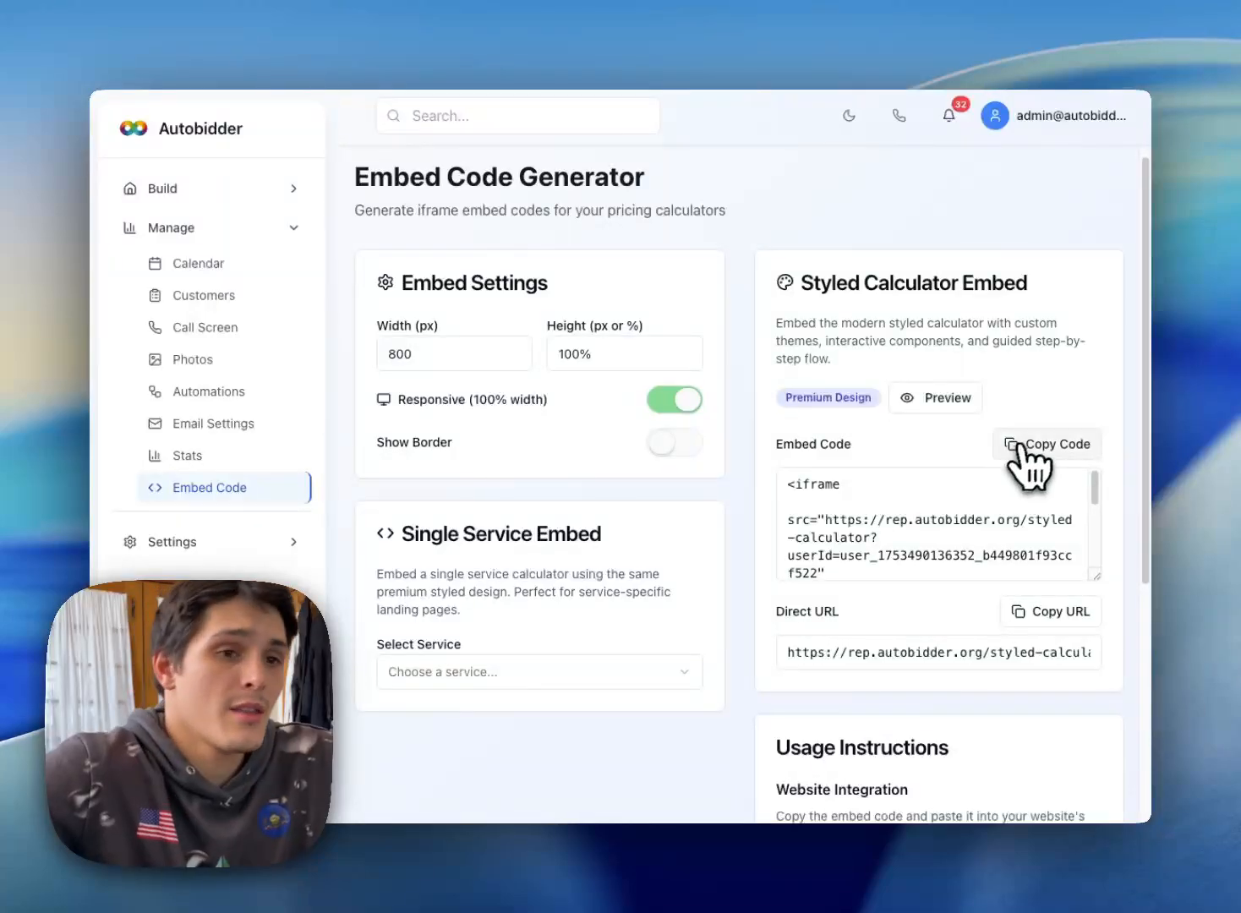
scroll(1020, 525, "down", 2)
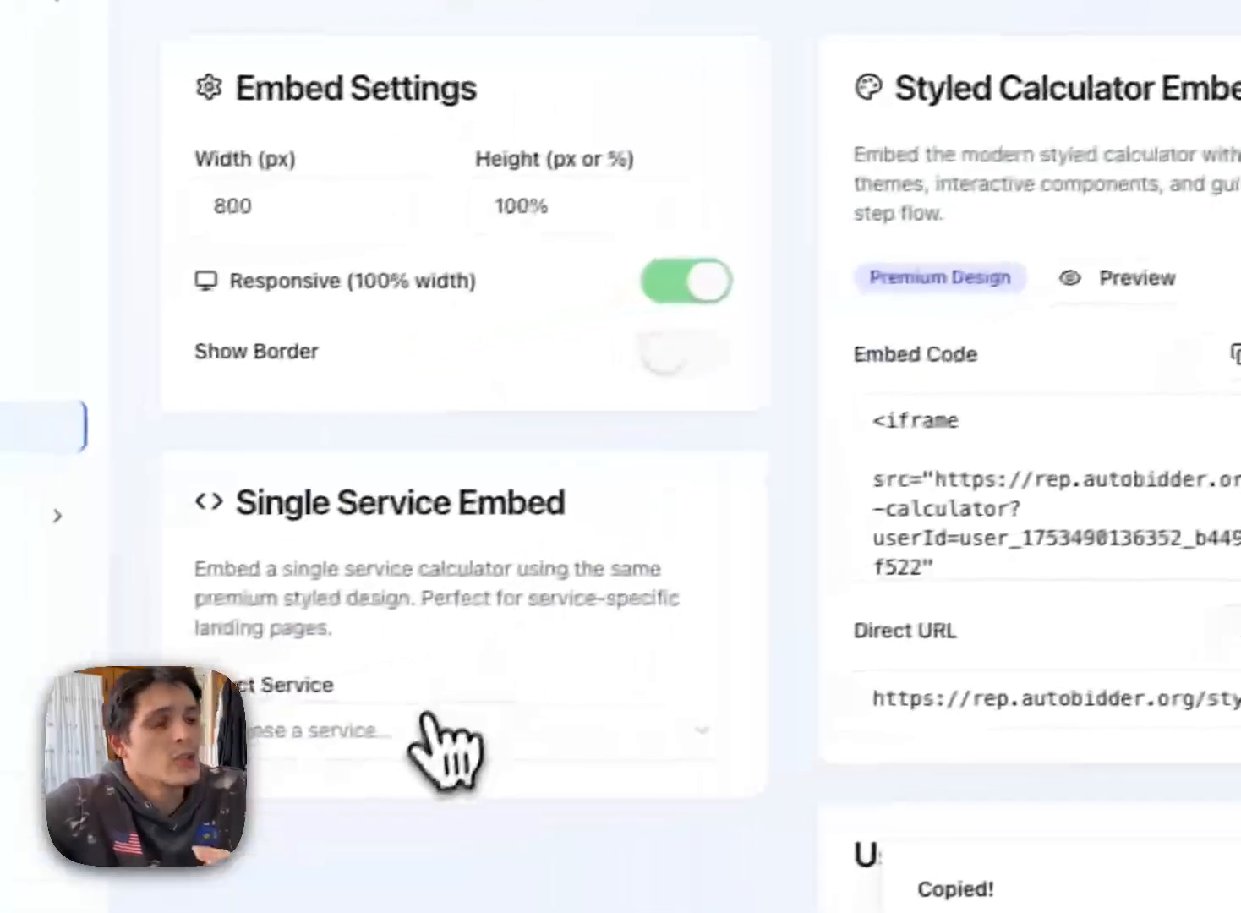
Step: Look through the services offered for the single service embed without choosing one
left_click(93, 794)
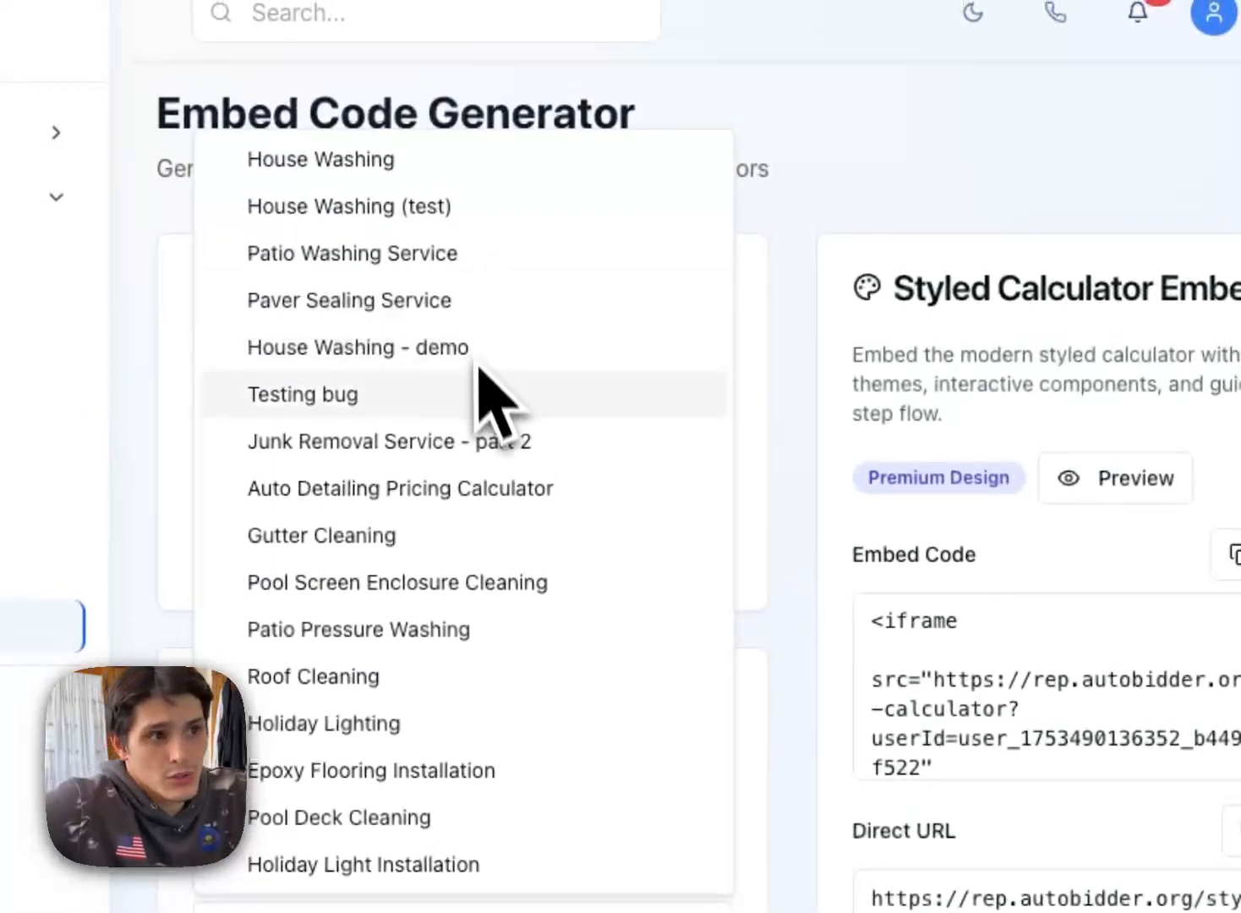
left_click(791, 619)
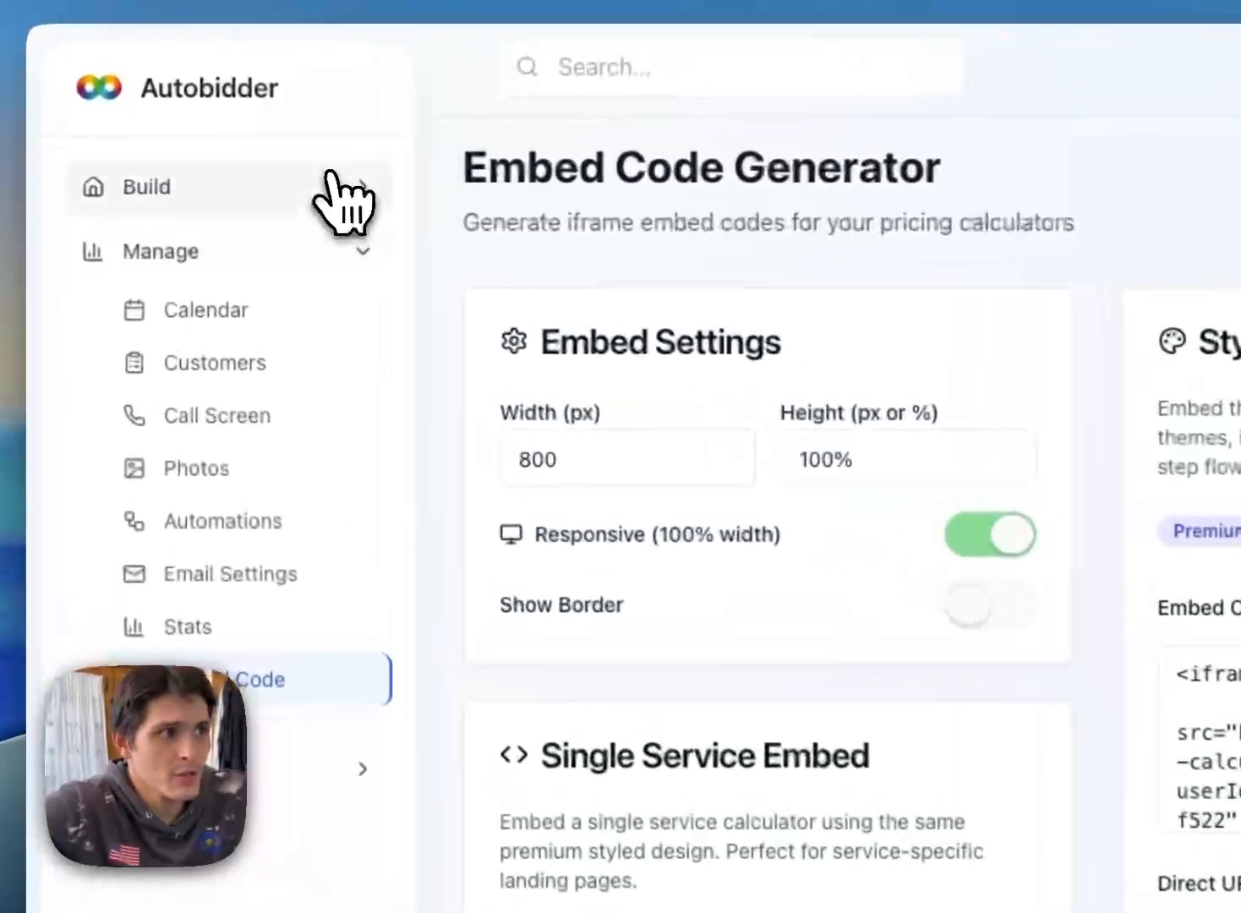
Step: Review the sharing URL and iframe embed code in the Commercial custom form's configuration and close it
left_click(275, 185)
left_click(291, 452)
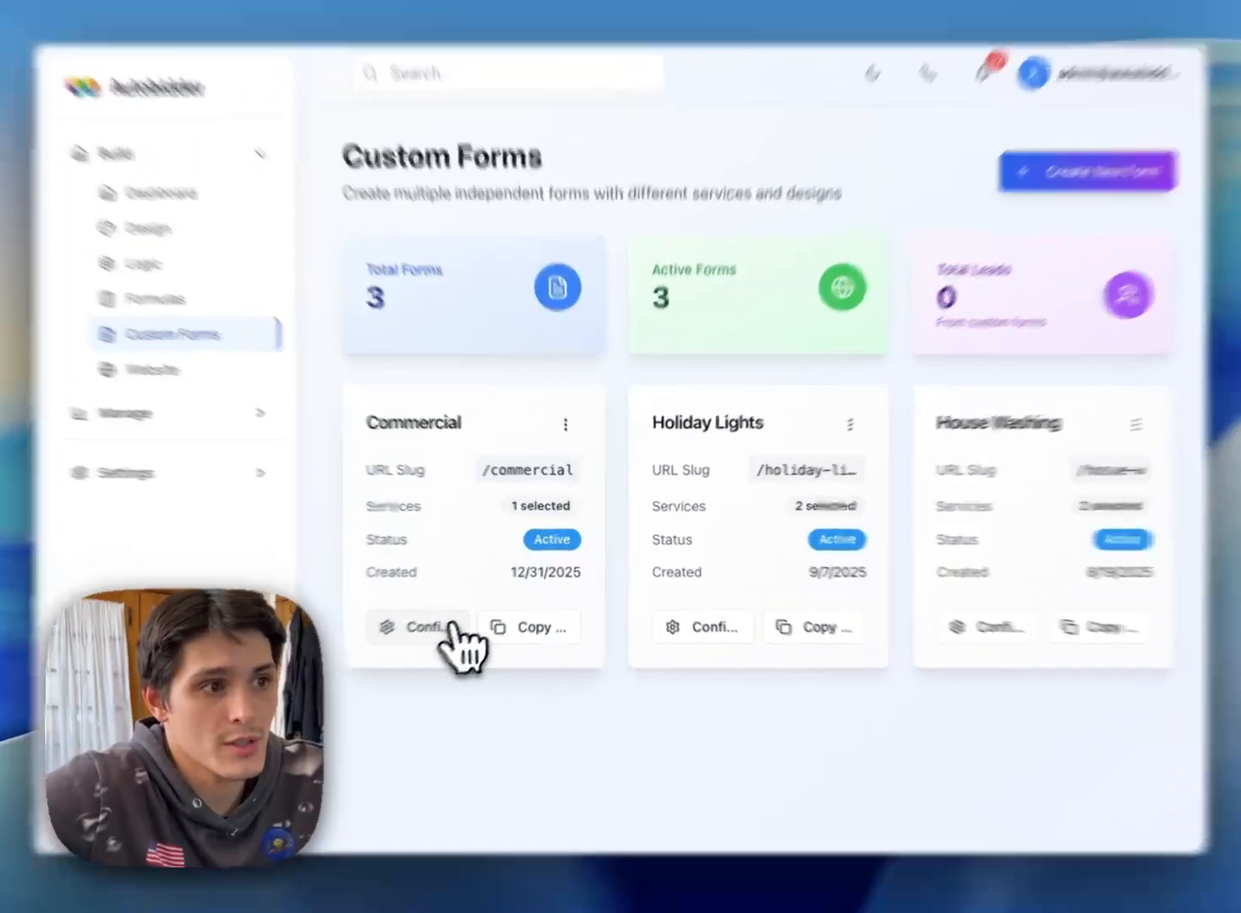
left_click(437, 618)
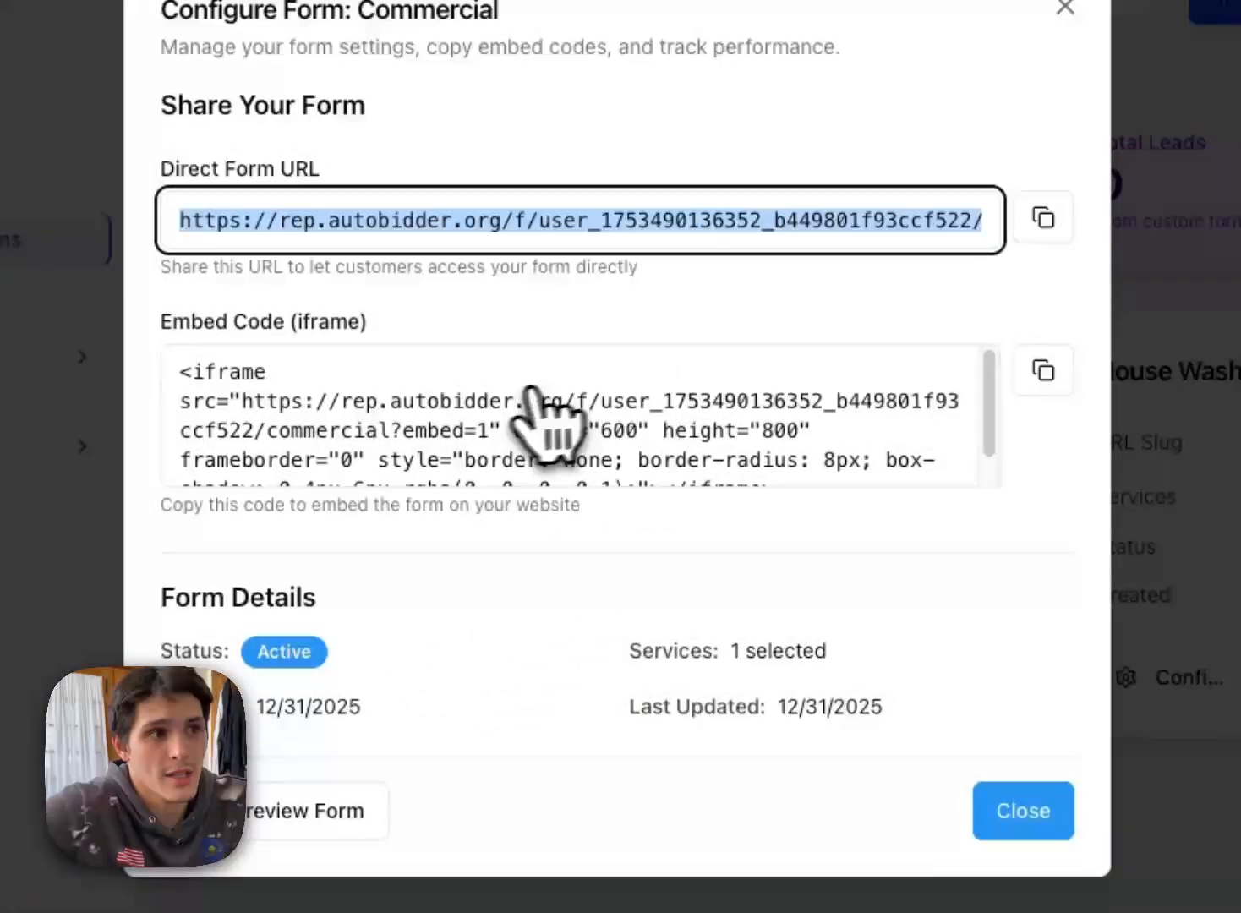
scroll(541, 414, "down", 1)
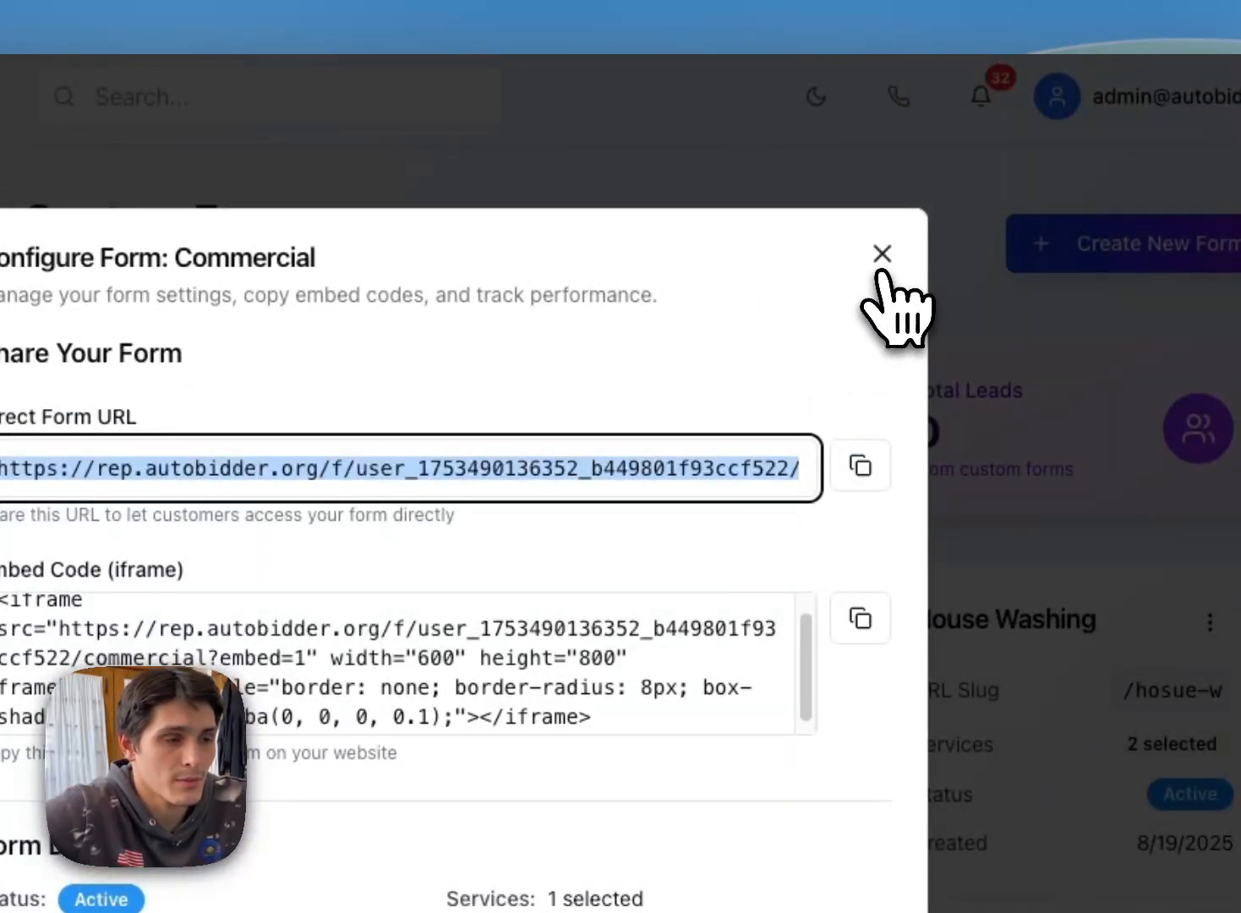
left_click(882, 254)
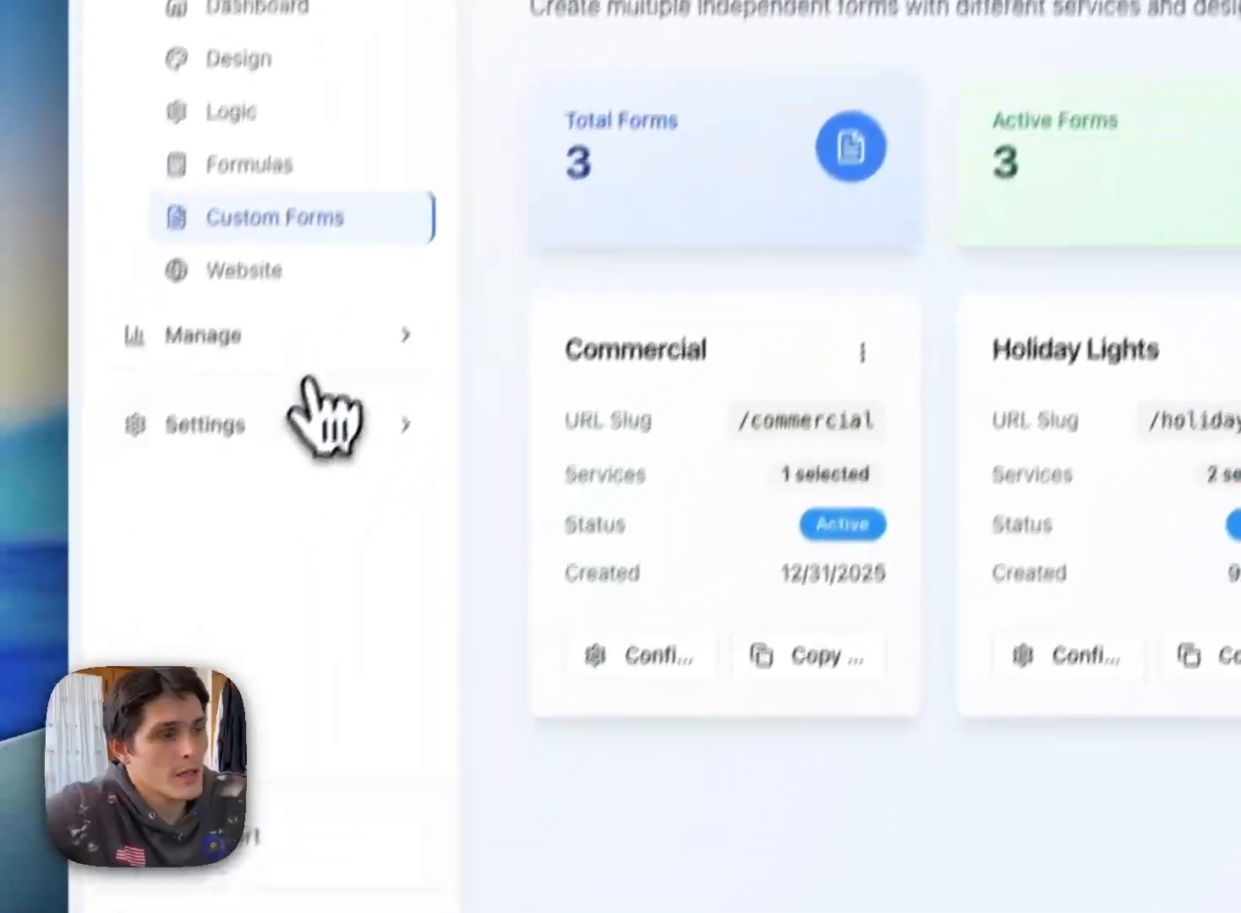
Step: Return to the Embed Code page and copy the styled calculator's embed code
left_click(324, 365)
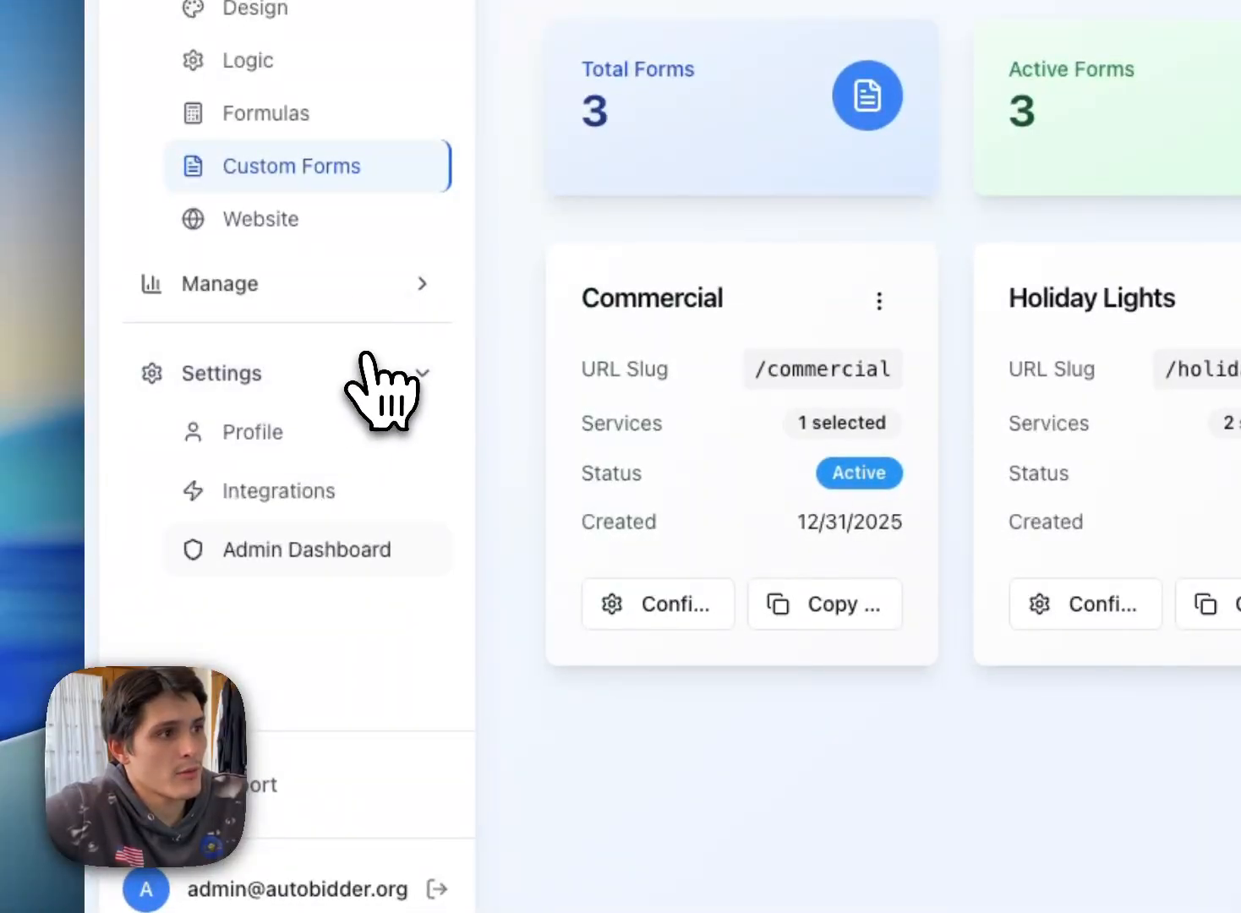
left_click(364, 279)
left_click(318, 714)
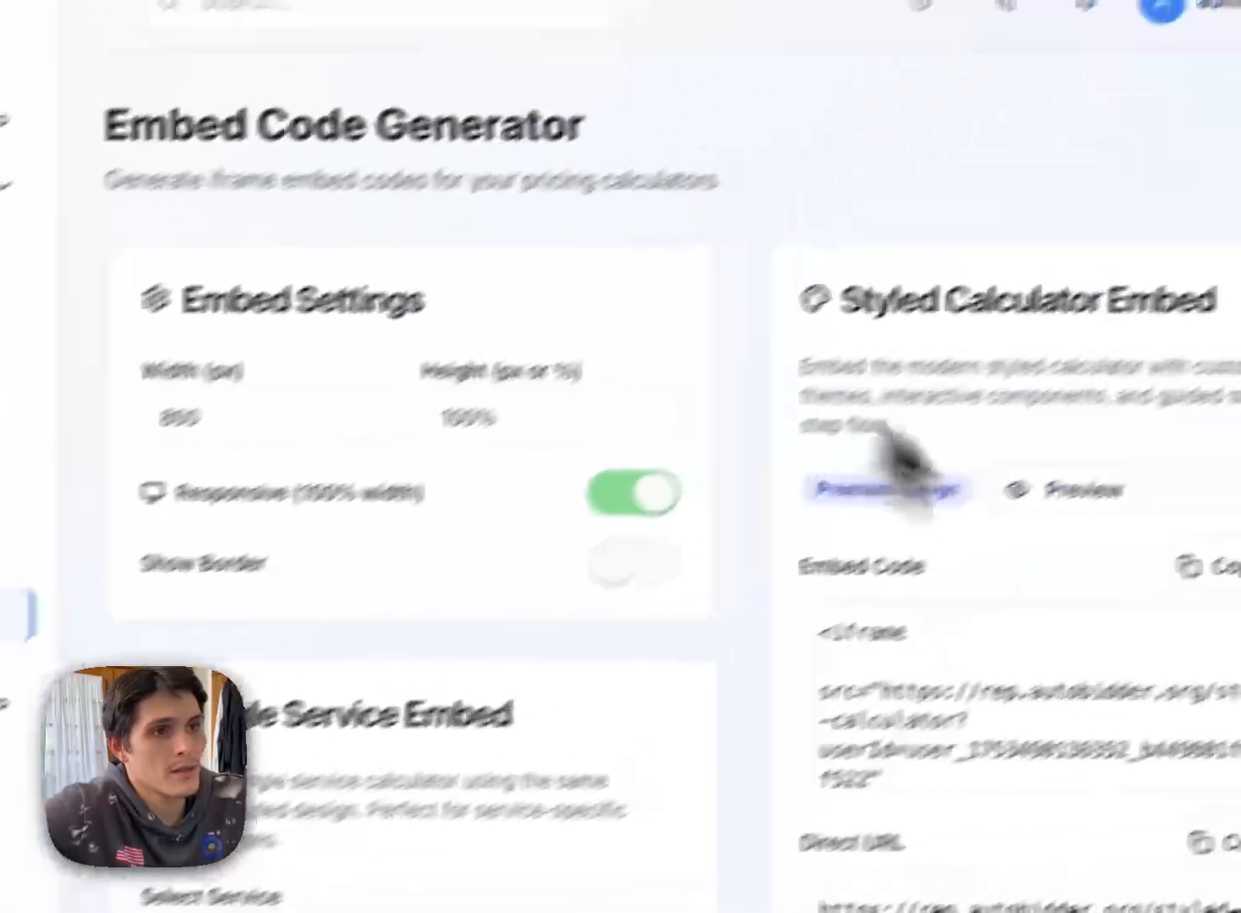
left_click(1000, 610)
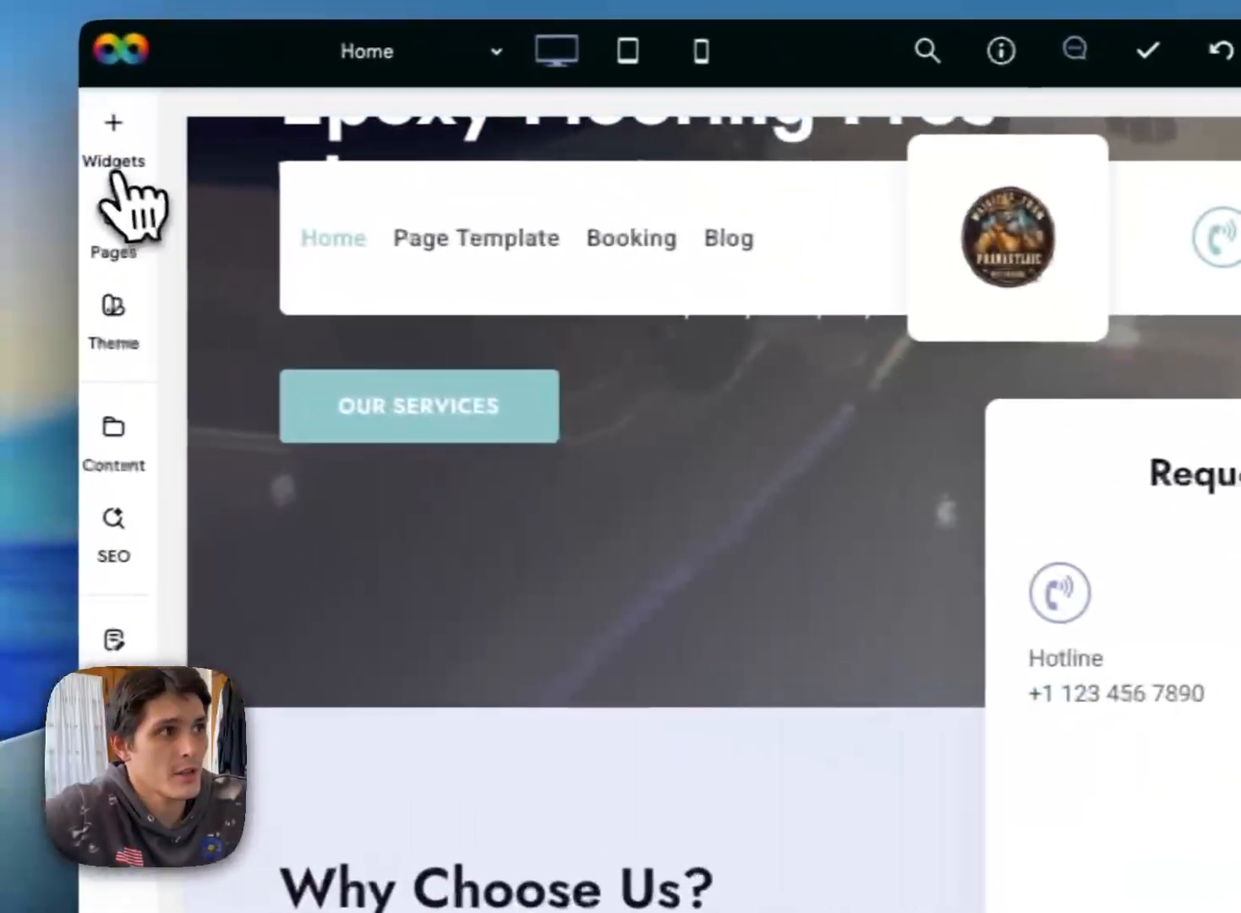
Step: In the website editor, add an HTML widget beneath the Request a Free Quote heading and open its content
left_click(126, 179)
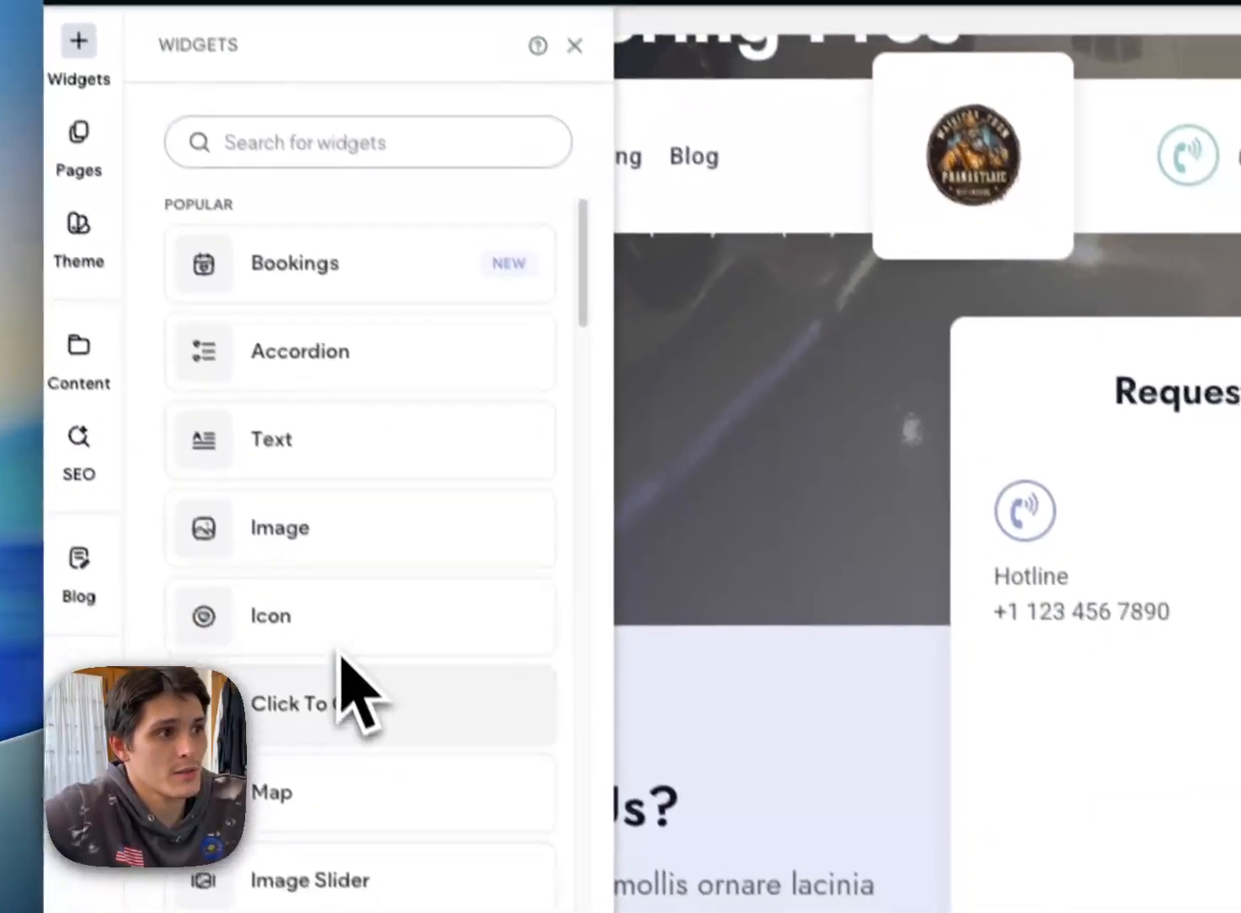
scroll(395, 744, "down", 1)
type("htm")
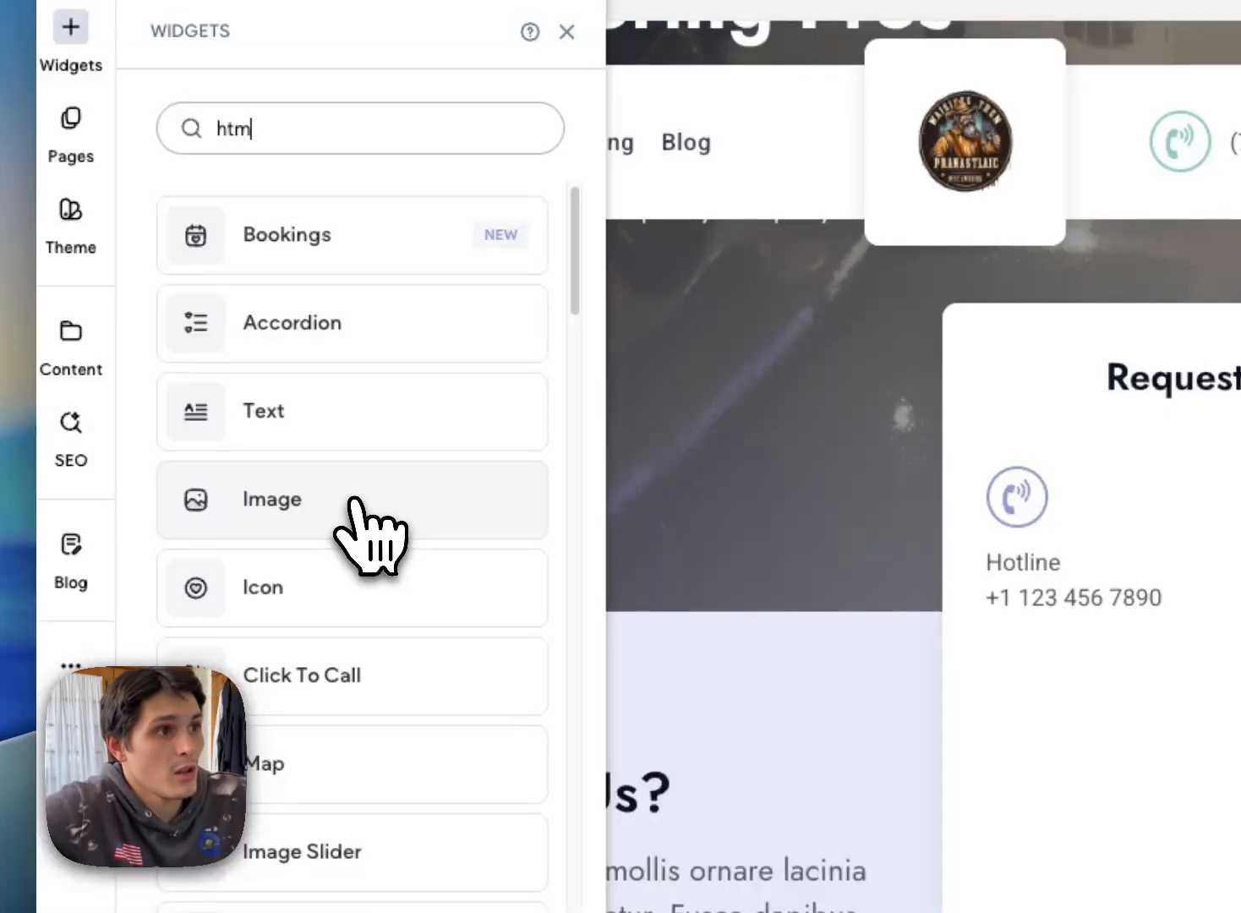
type("l")
left_click_drag(345, 256, 912, 336)
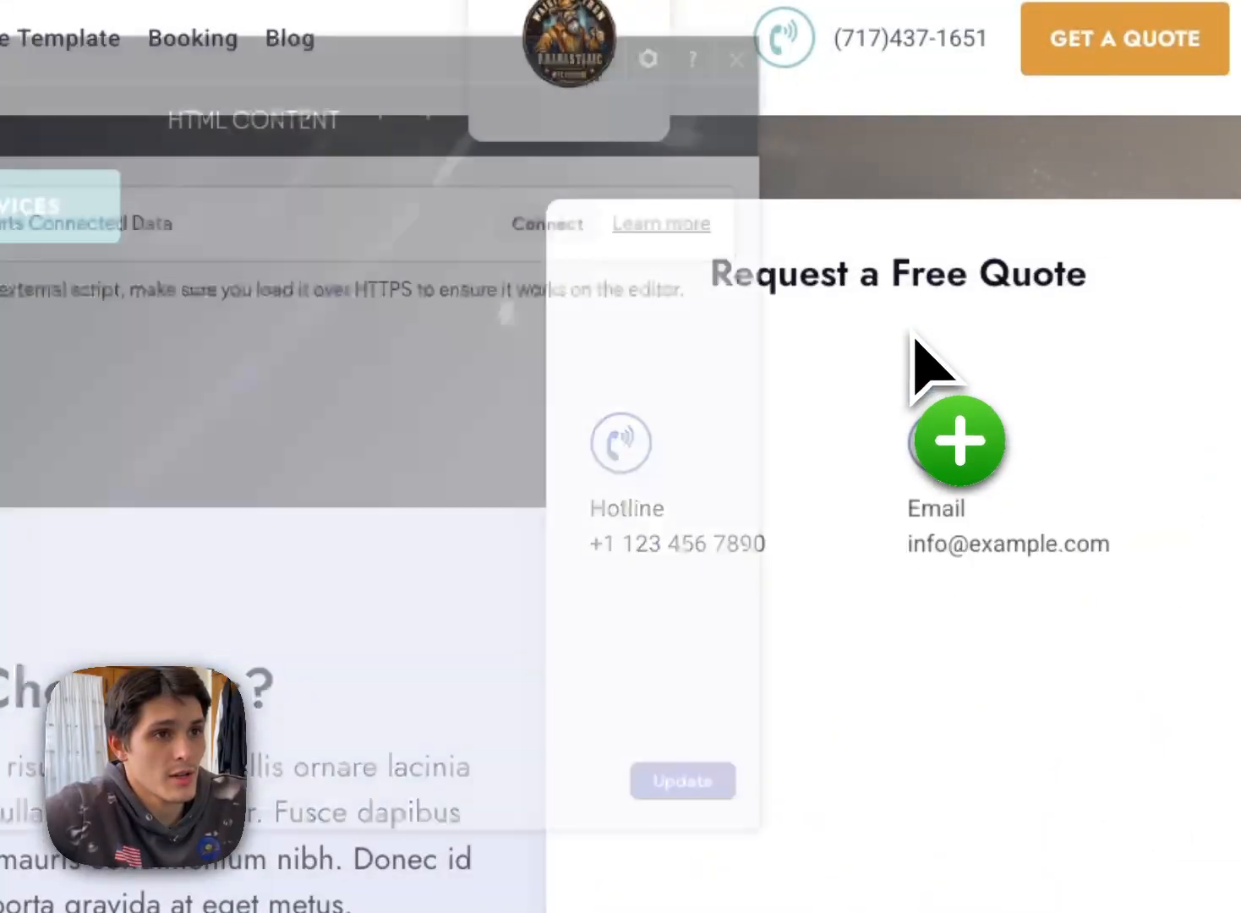
double_click(187, 387)
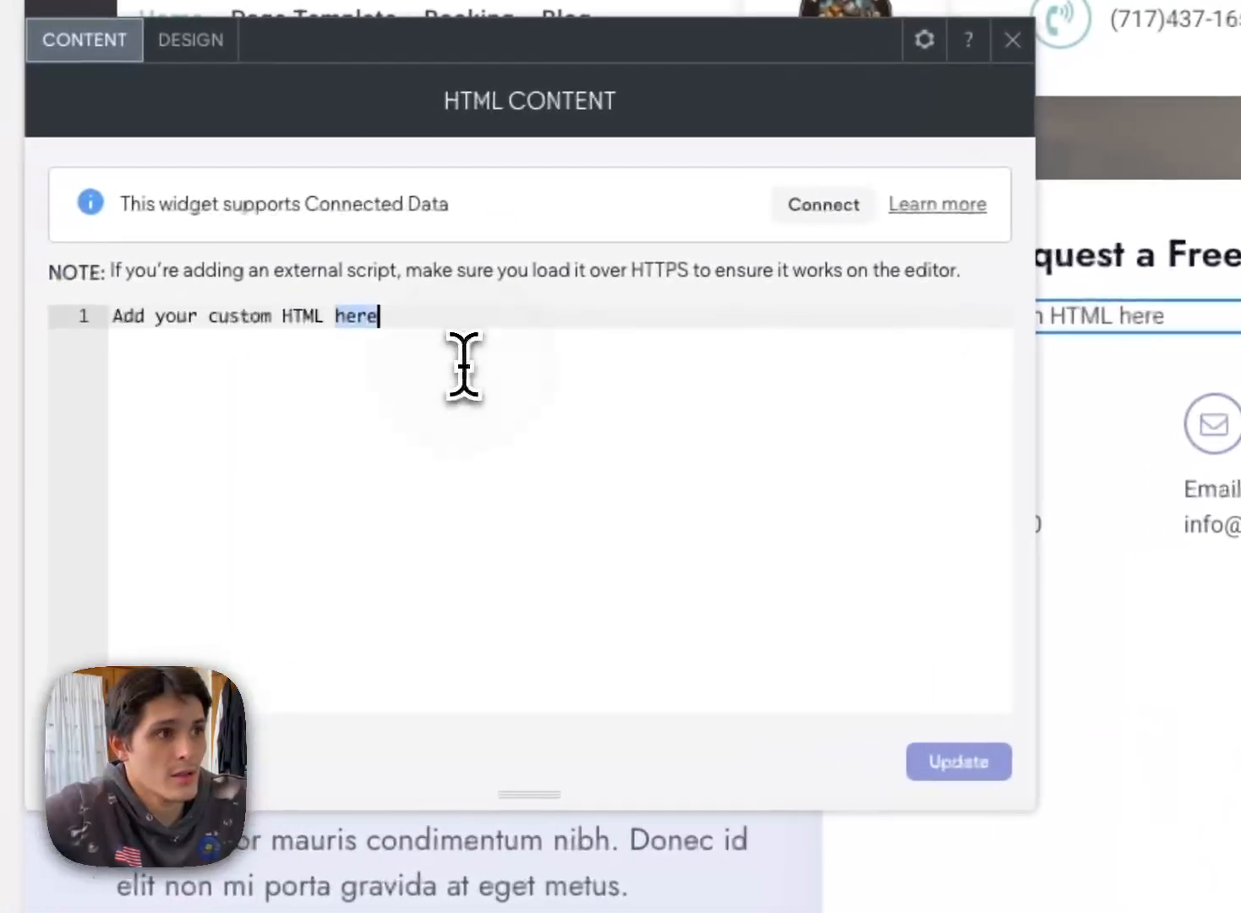
Step: Replace the widget's placeholder HTML with the copied calculator embed code and update it
left_click(152, 380)
right_click(331, 346)
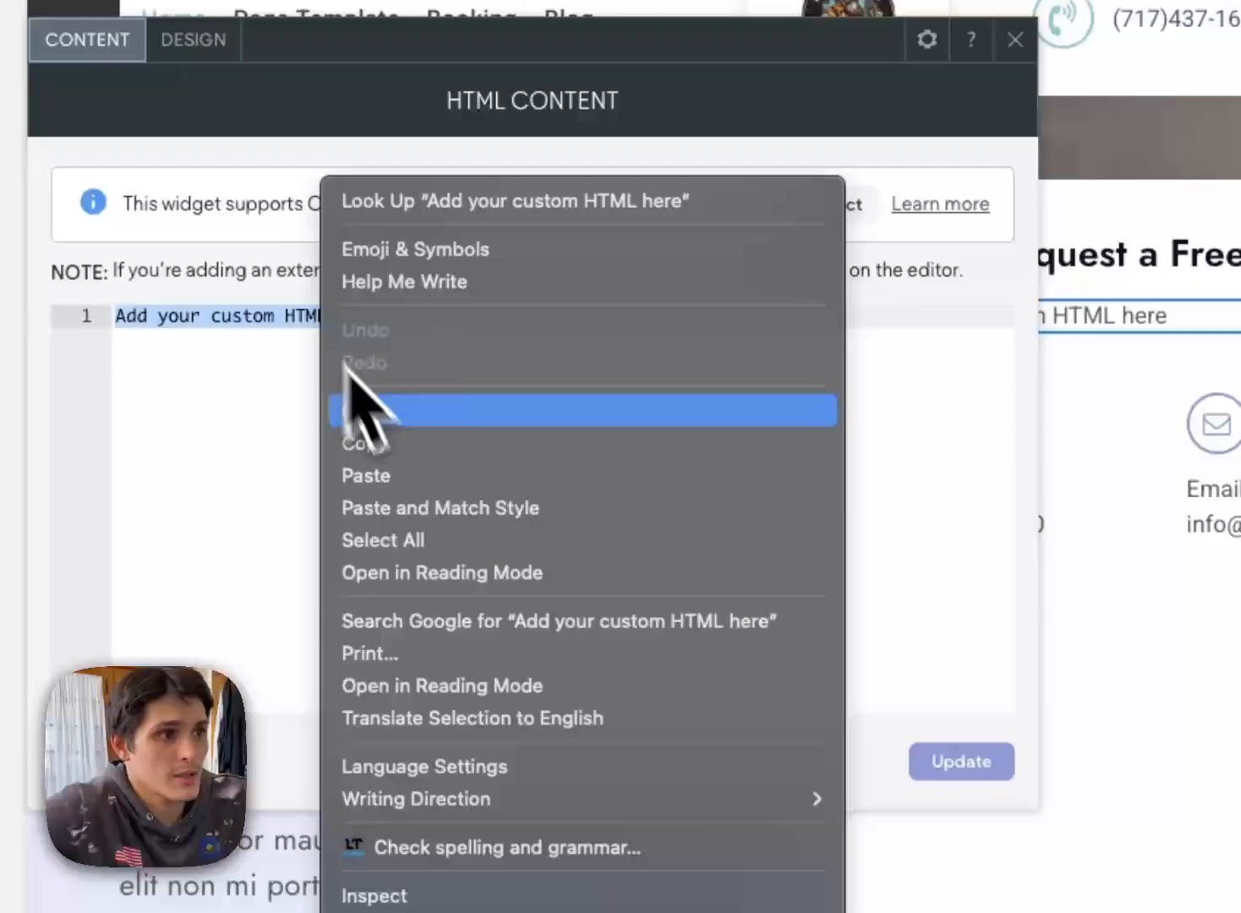
left_click(416, 475)
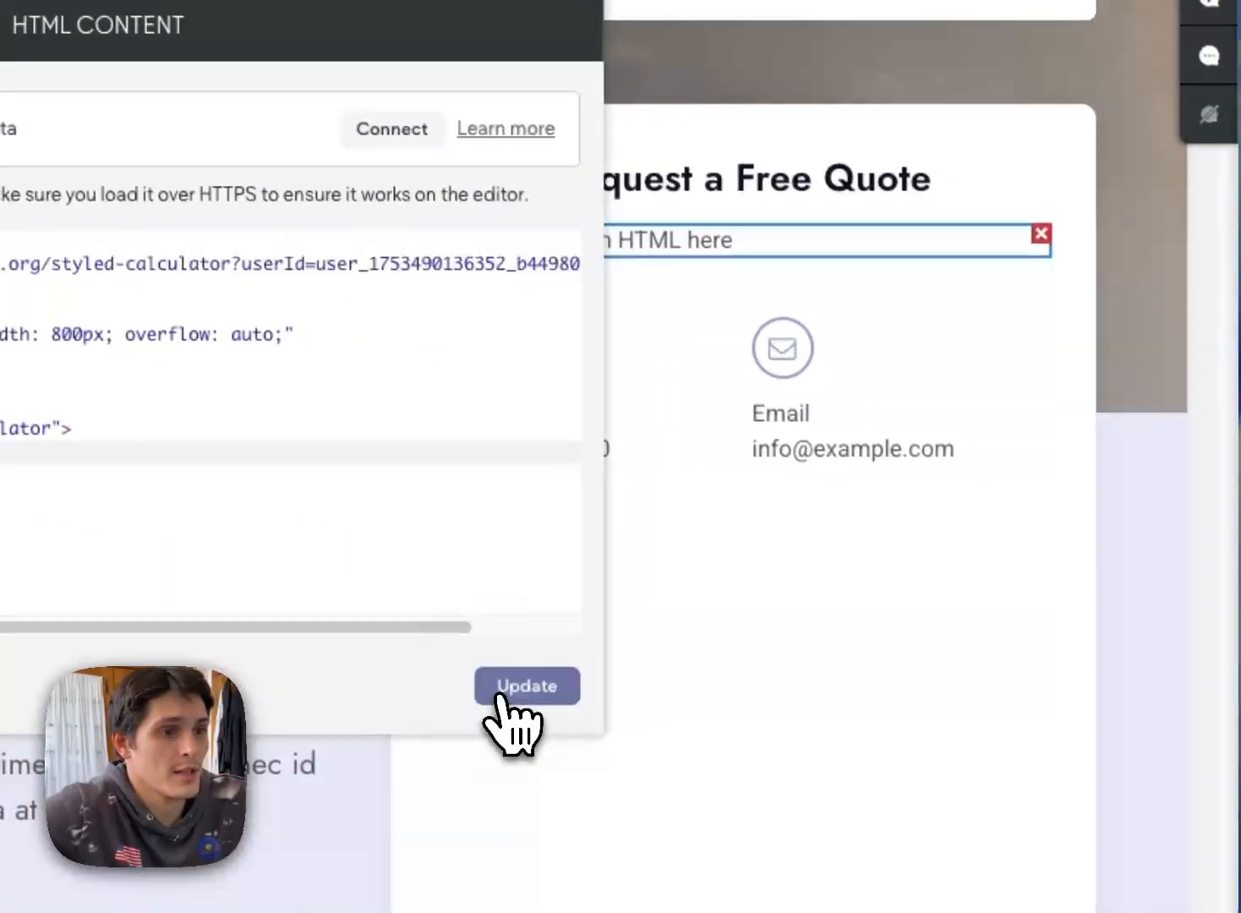
left_click(960, 761)
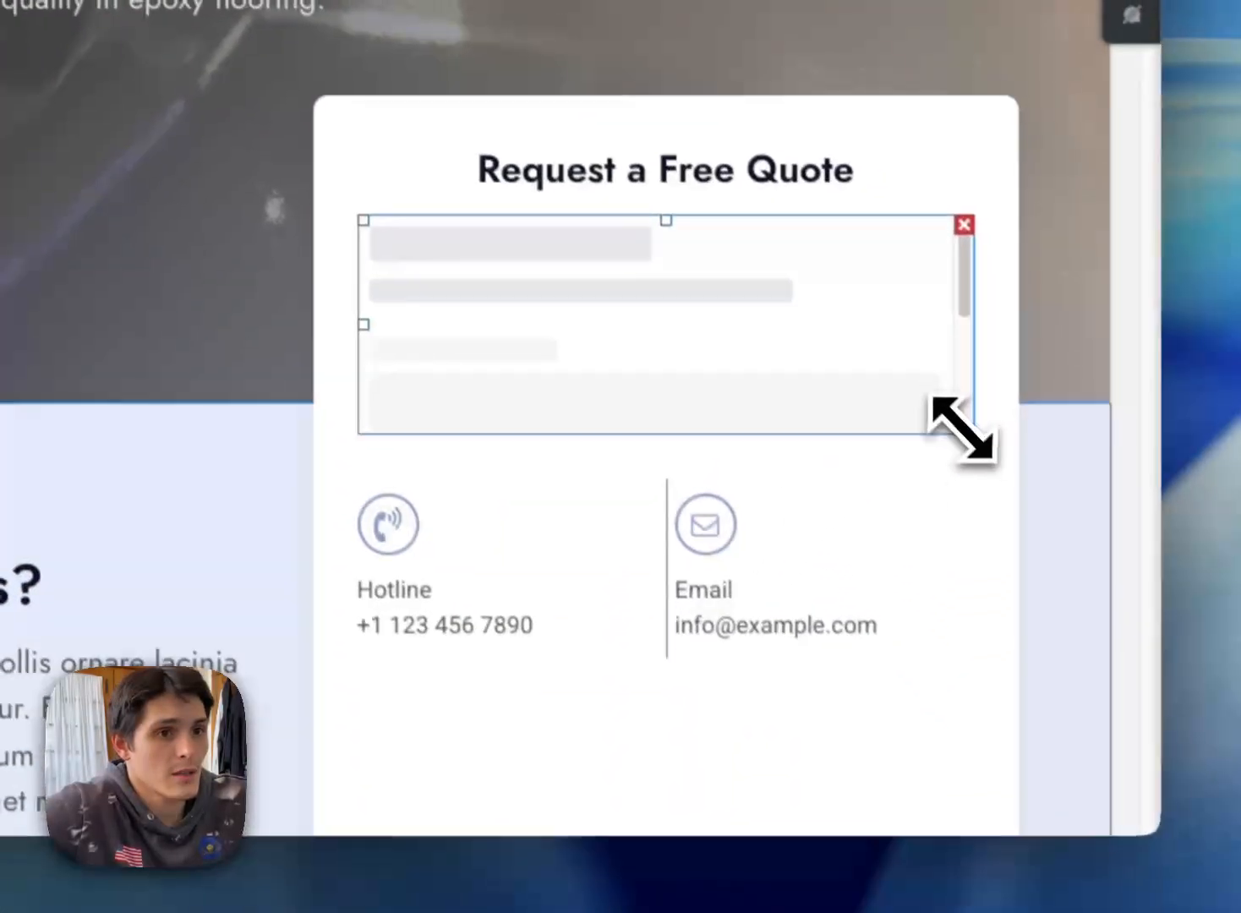
Step: Enlarge the embedded calculator widget in the quote card downward and check it on the Home page
left_click_drag(1042, 527, 1100, 830)
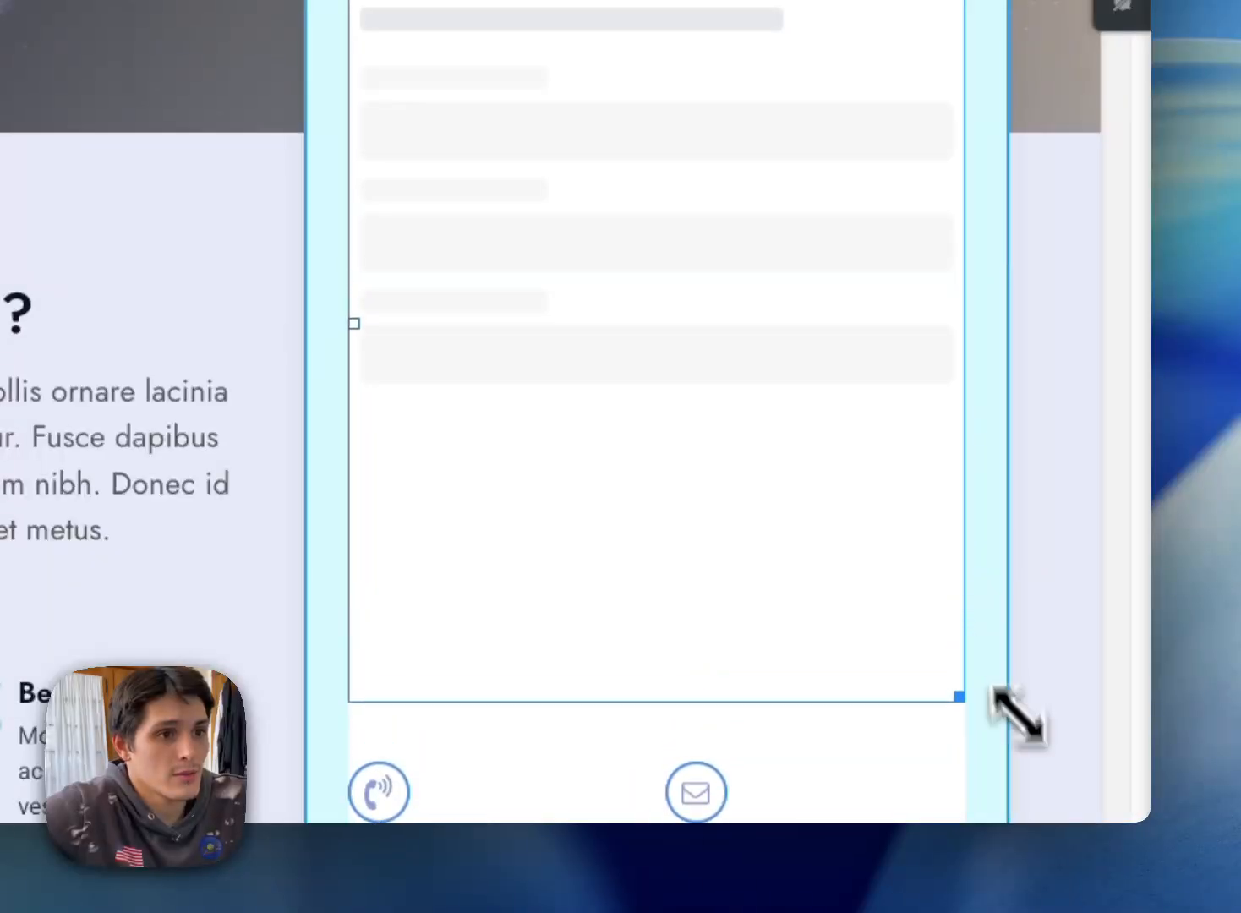
left_click_drag(1031, 751, 1027, 743)
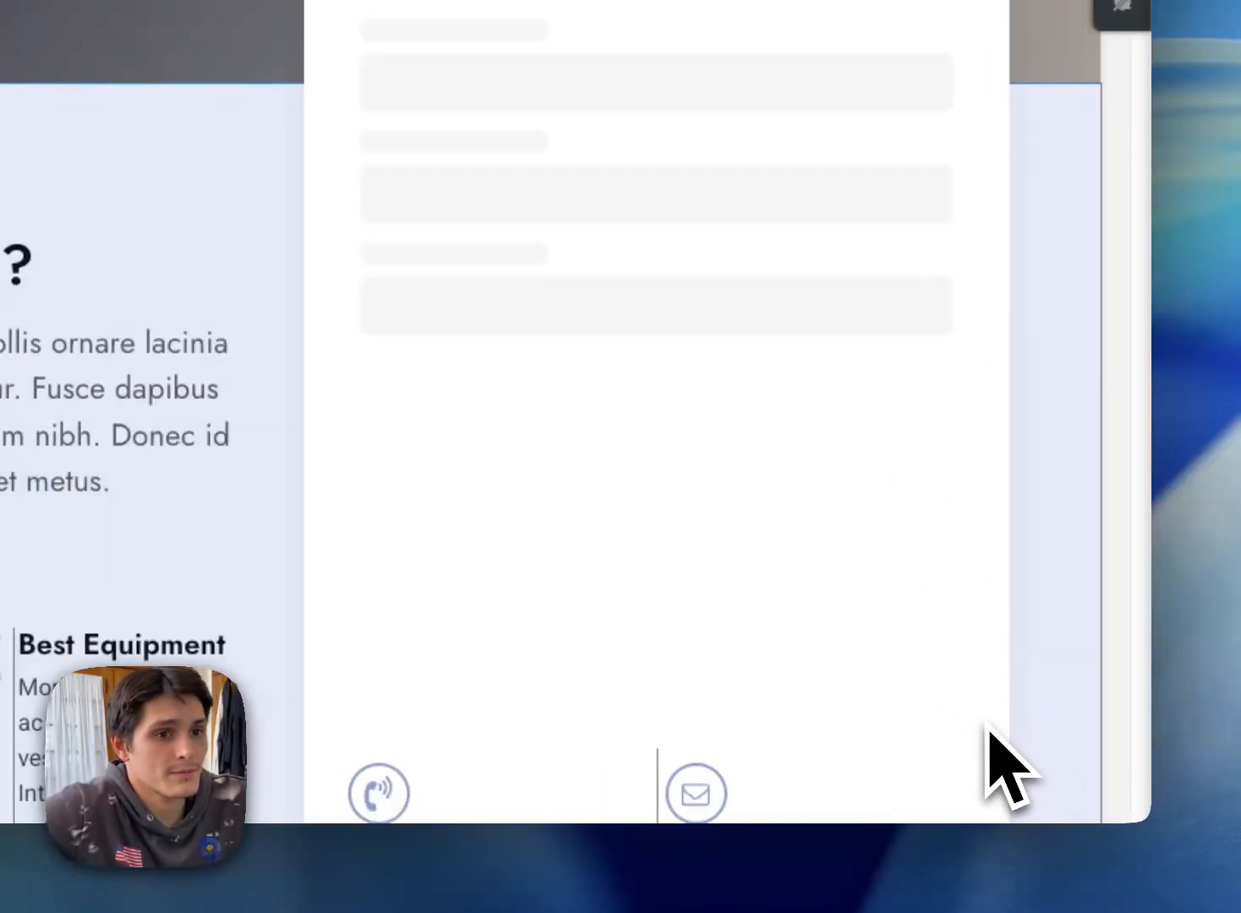
left_click_drag(956, 698, 1123, 377)
scroll(752, 235, "up", 15)
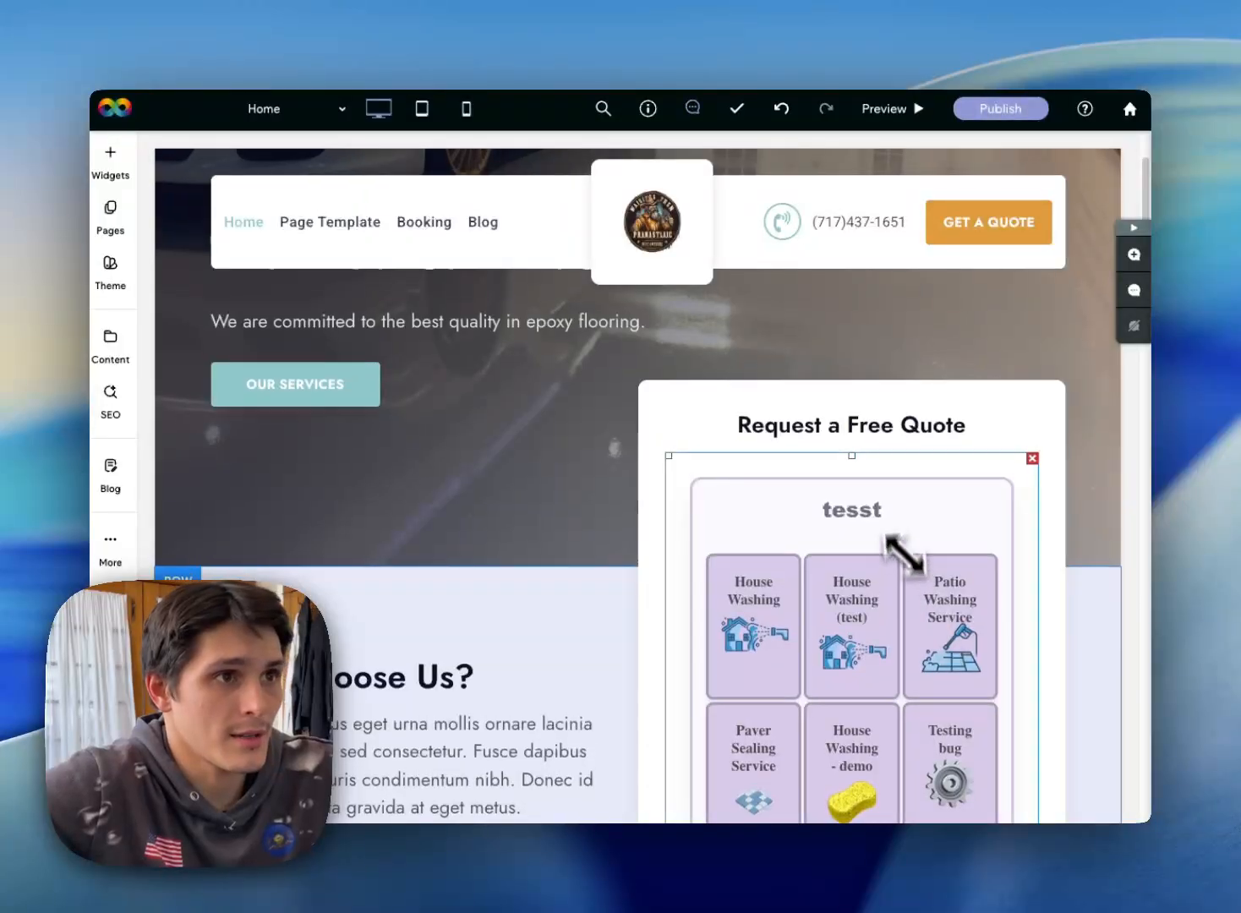
scroll(892, 473, "up", 3)
scroll(883, 439, "down", 6)
scroll(872, 421, "up", 5)
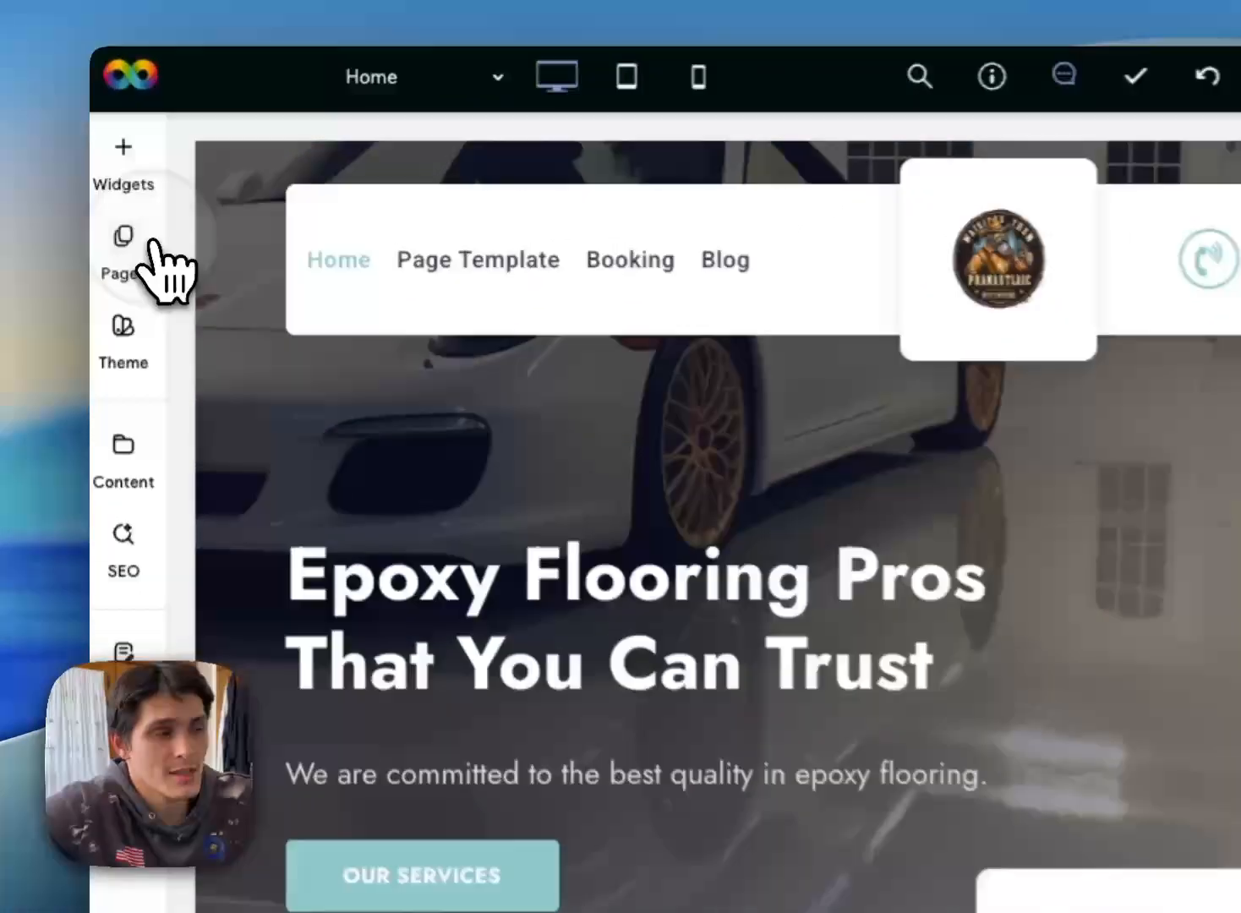
Step: Duplicate the Home page under the name House Washing
left_click(110, 211)
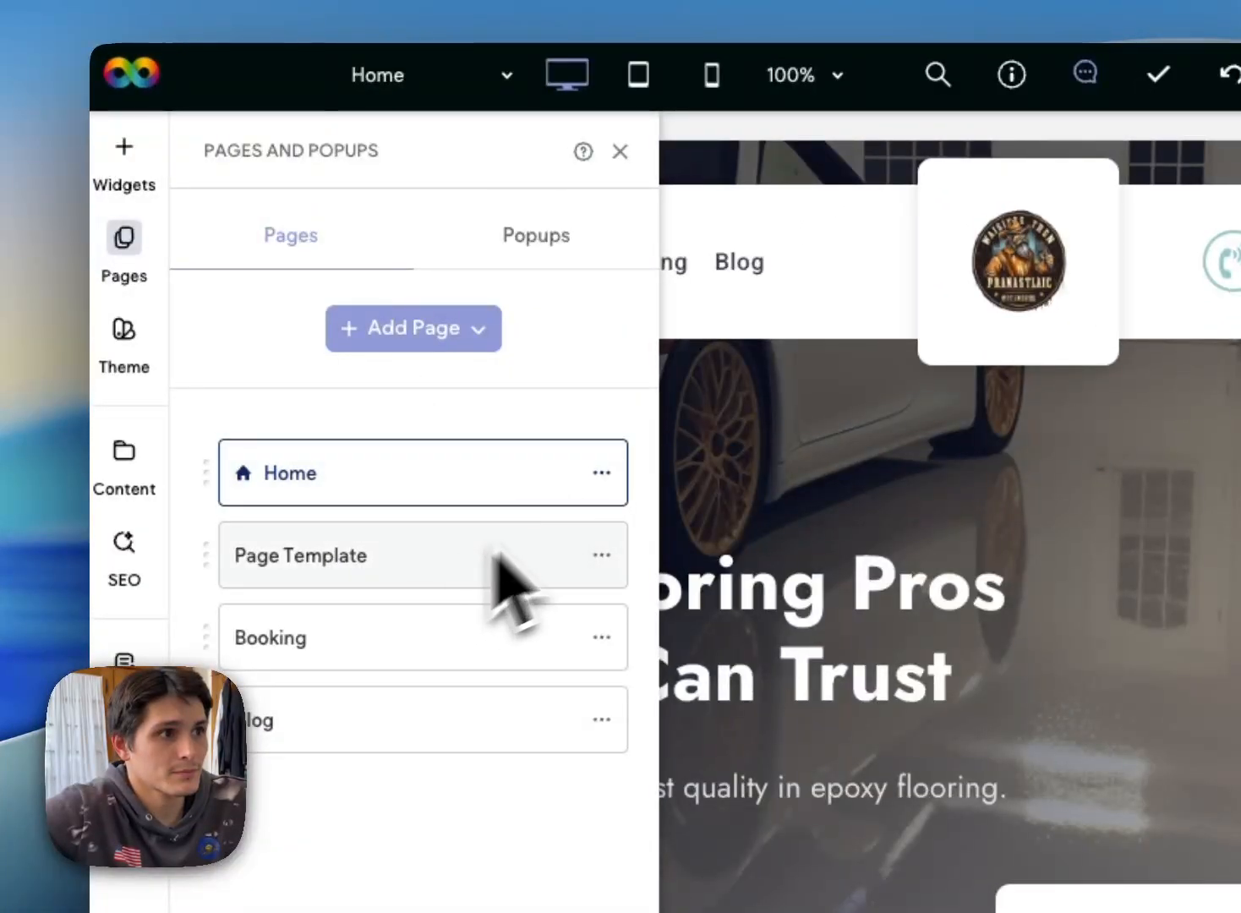
left_click(599, 473)
left_click(755, 591)
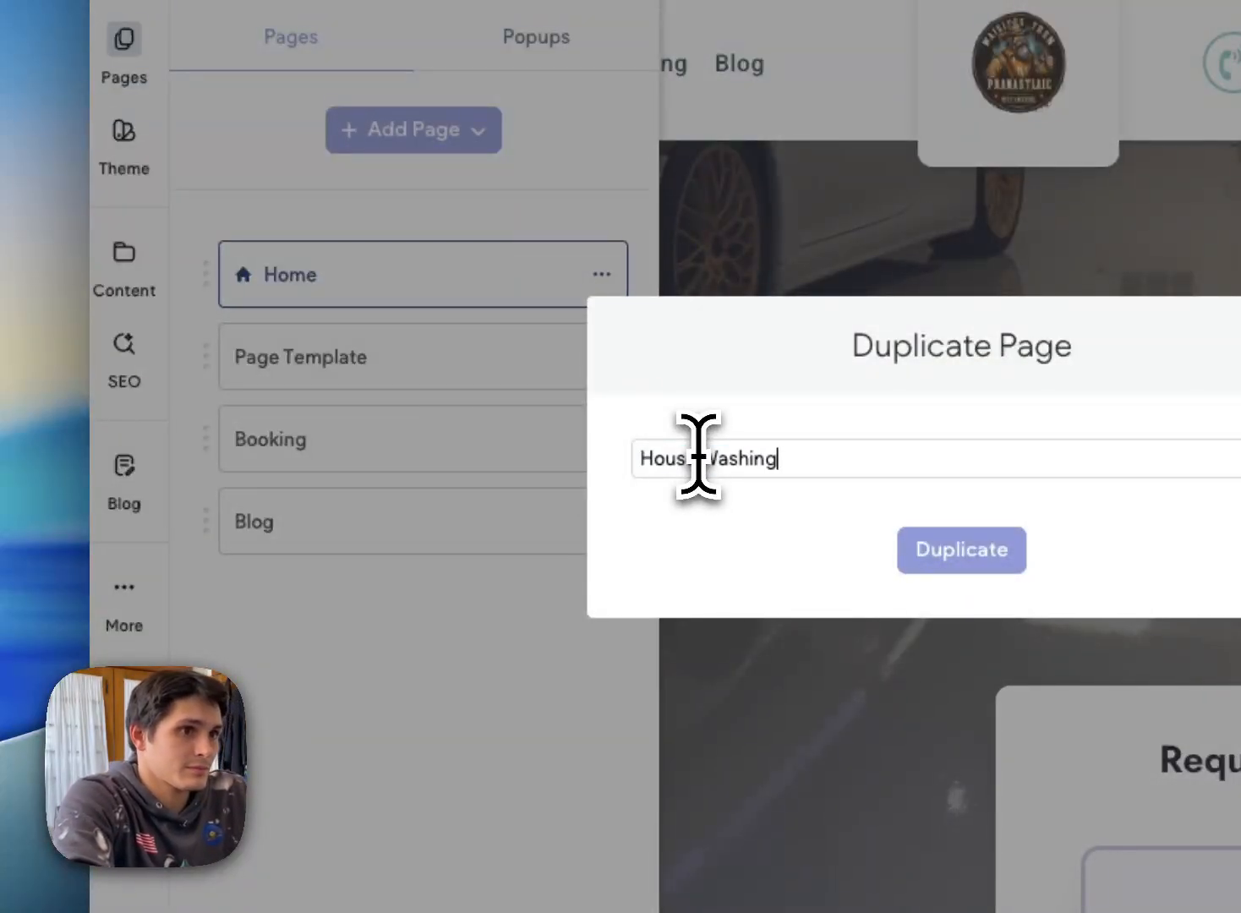
key("Return")
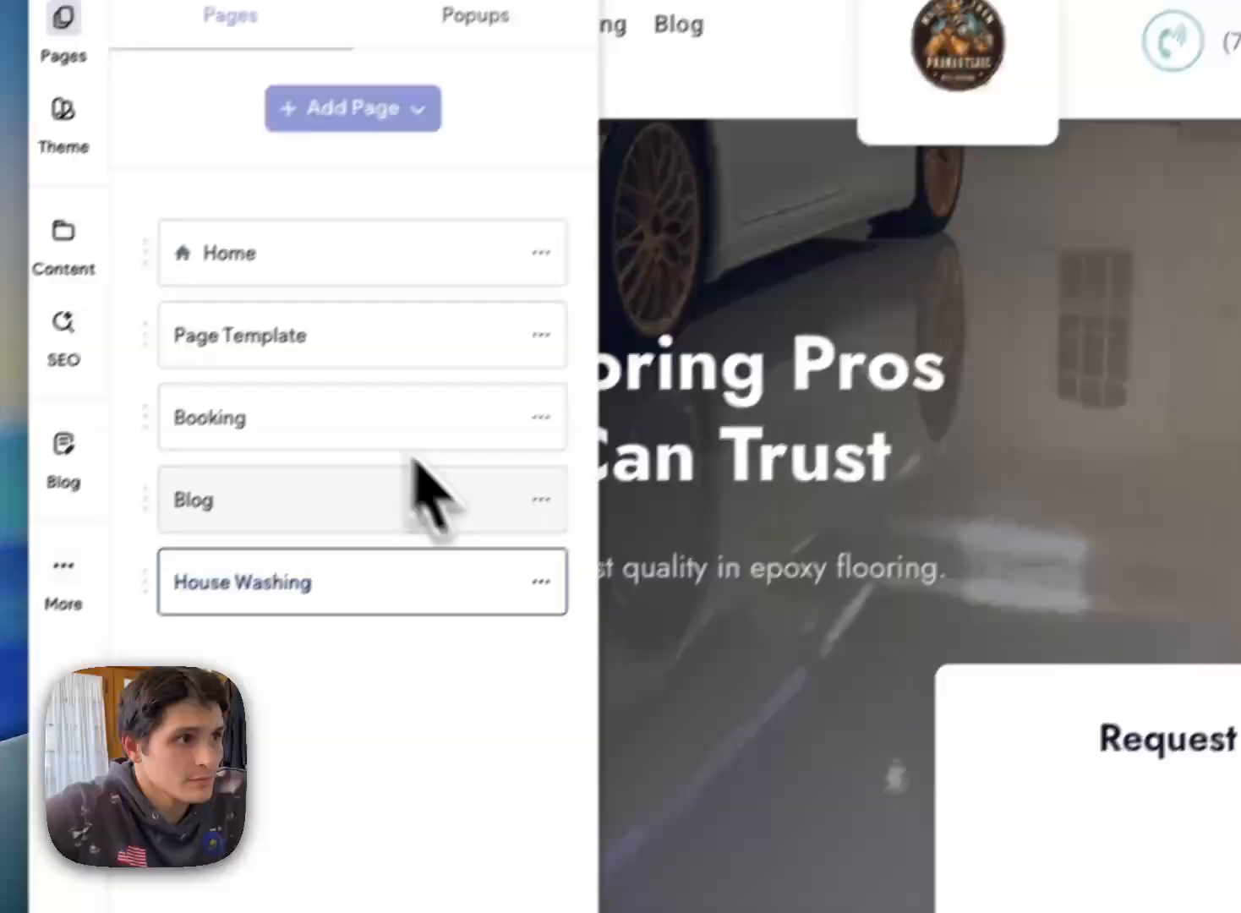
Step: Look over the Page Template page and return to the House Washing page
left_click(382, 375)
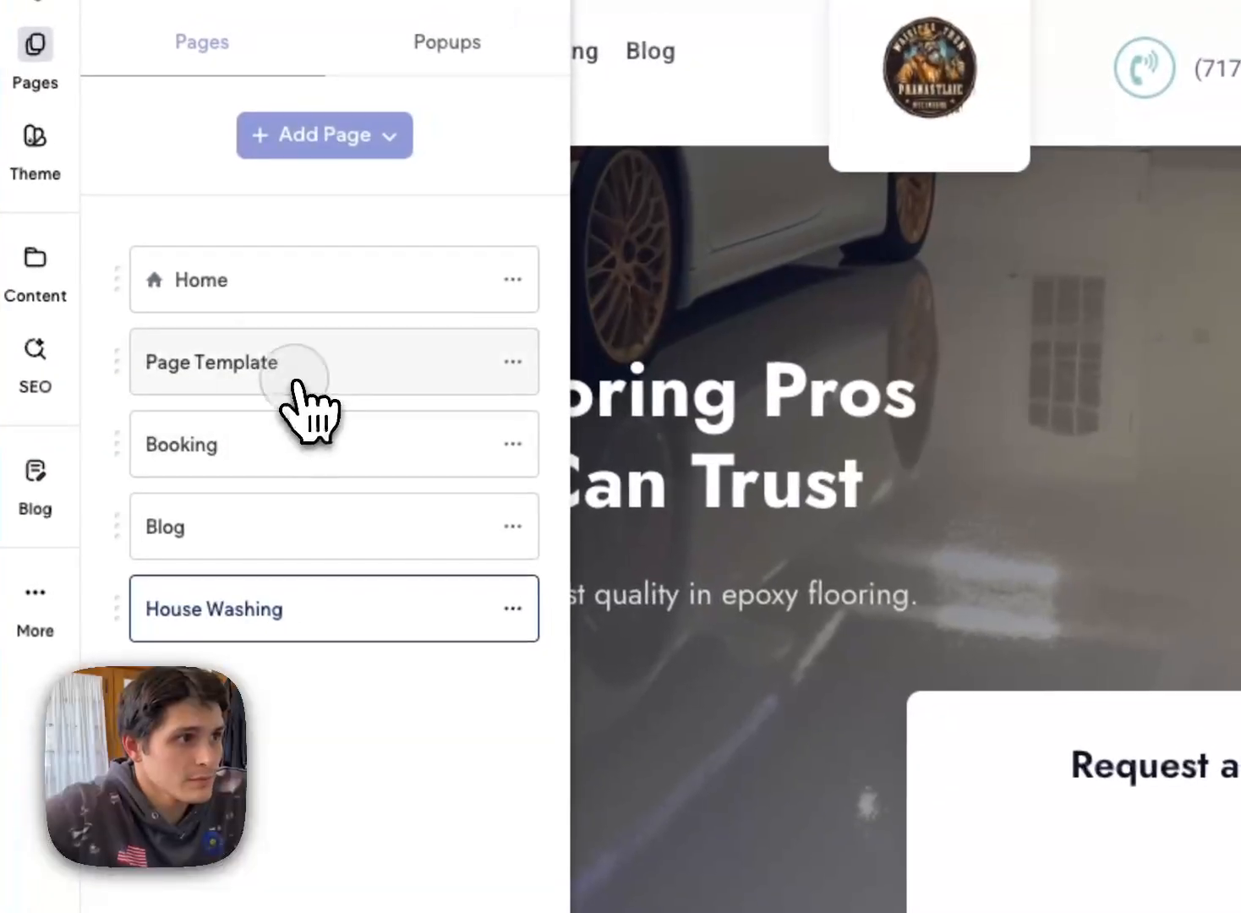
scroll(1001, 541, "down", 10)
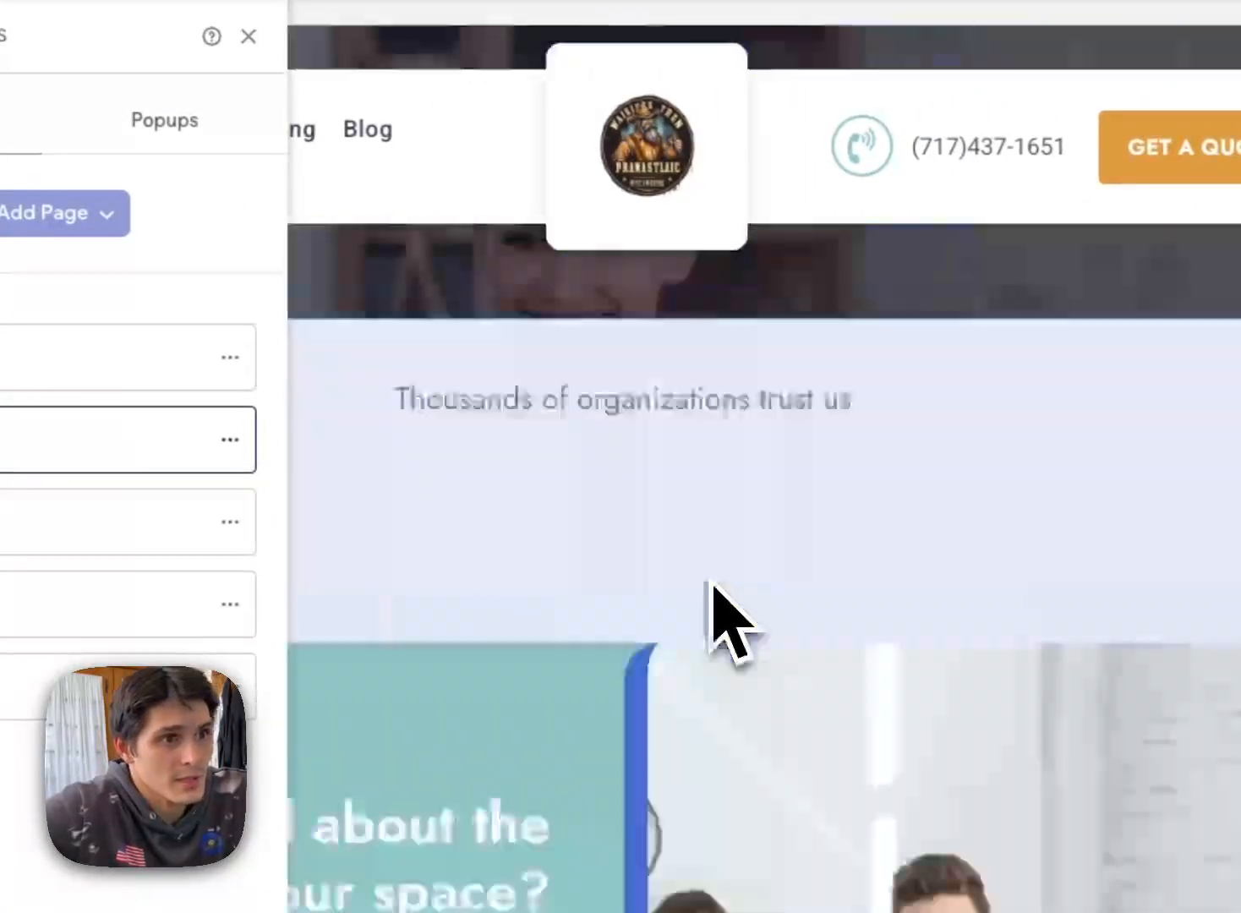
scroll(710, 580, "up", 15)
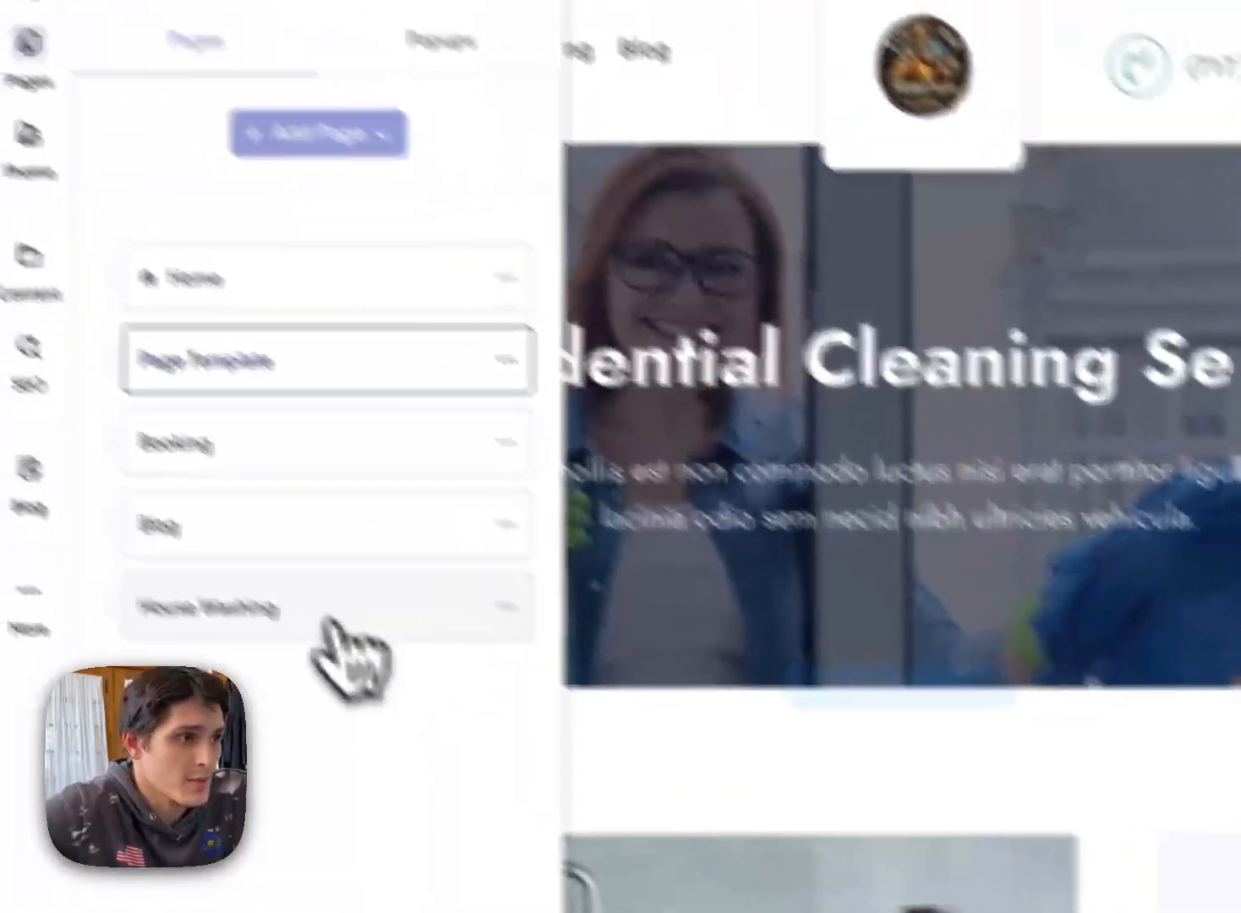
left_click(321, 623)
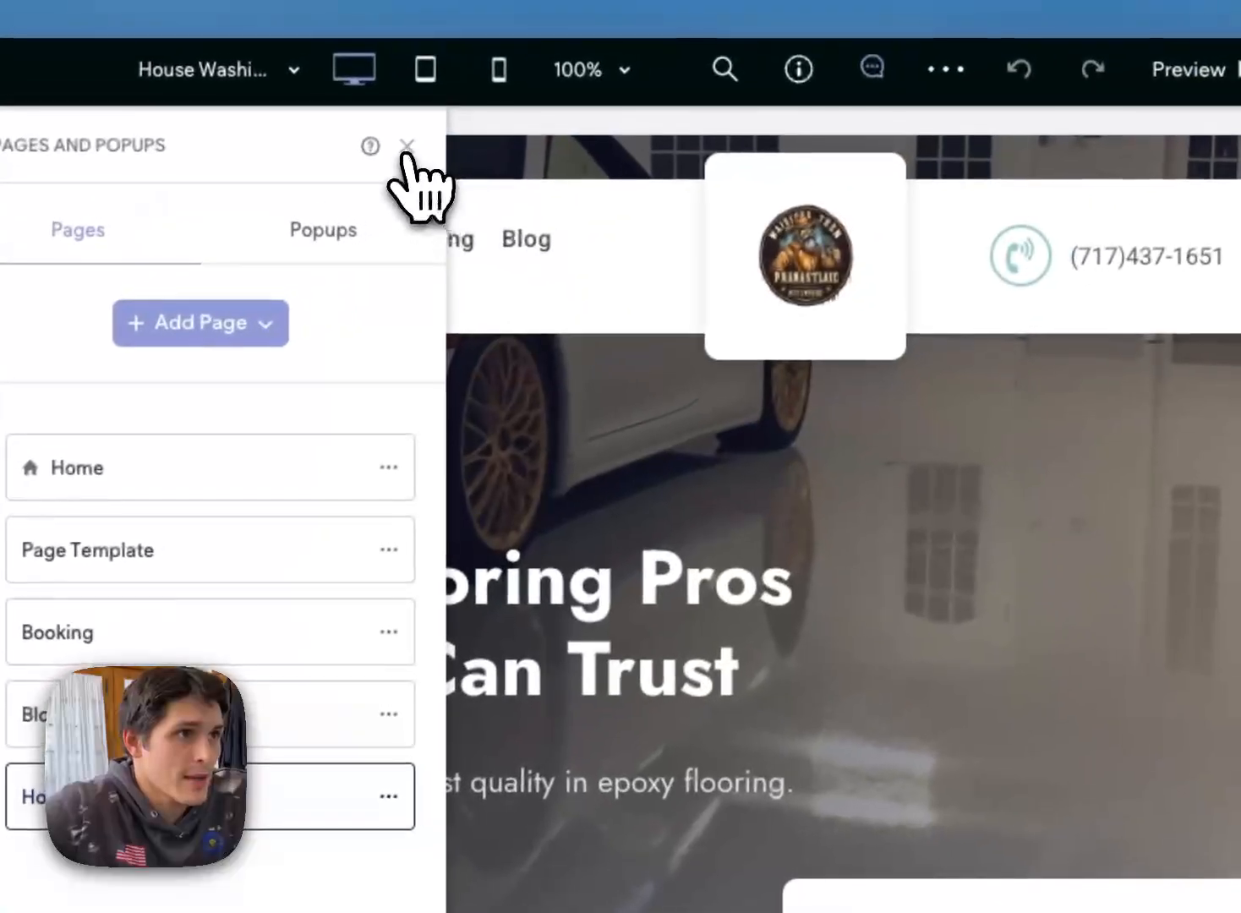
Step: Close the page list and replace the House Washing page's main heading with "House Washing Services"
left_click(407, 145)
left_click(676, 682)
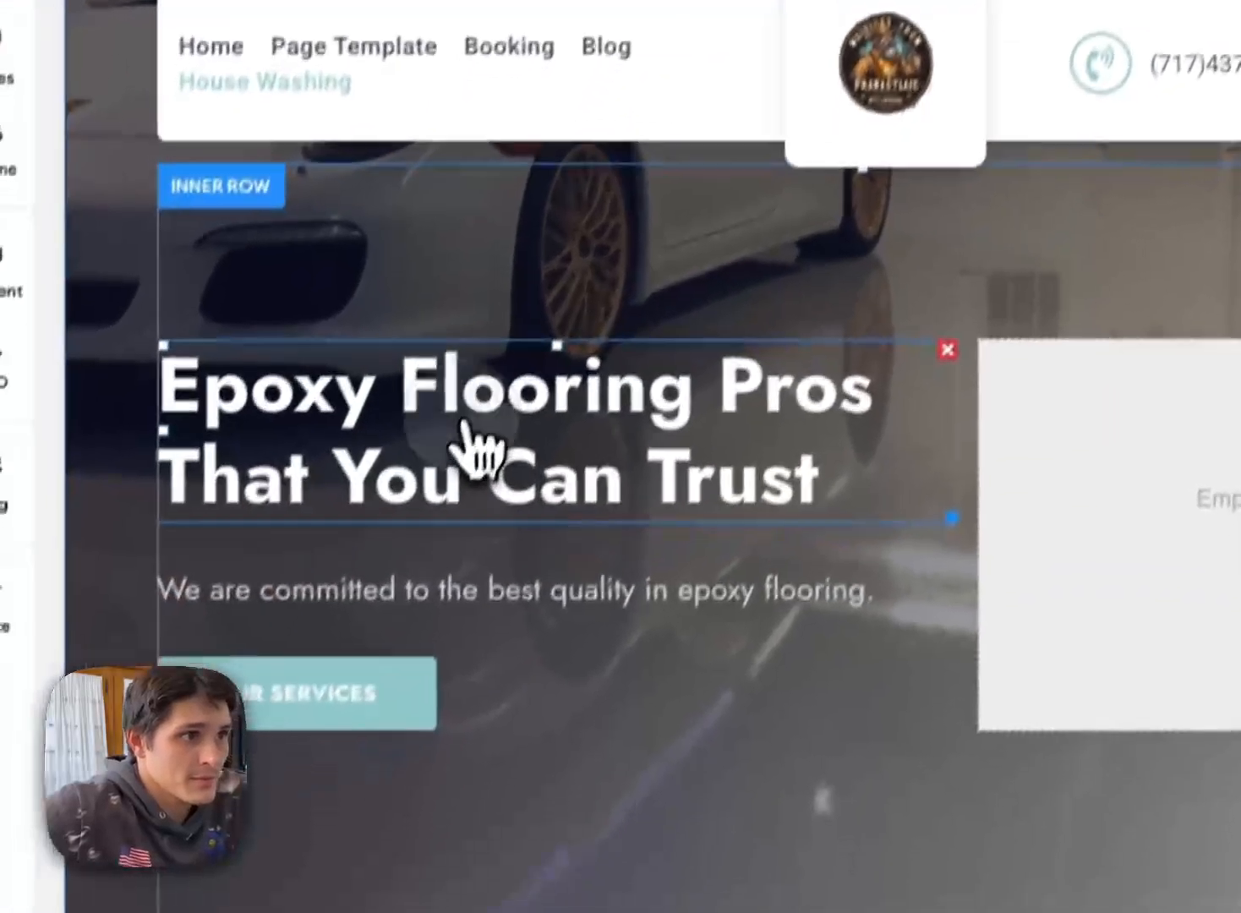
triple_click(465, 420)
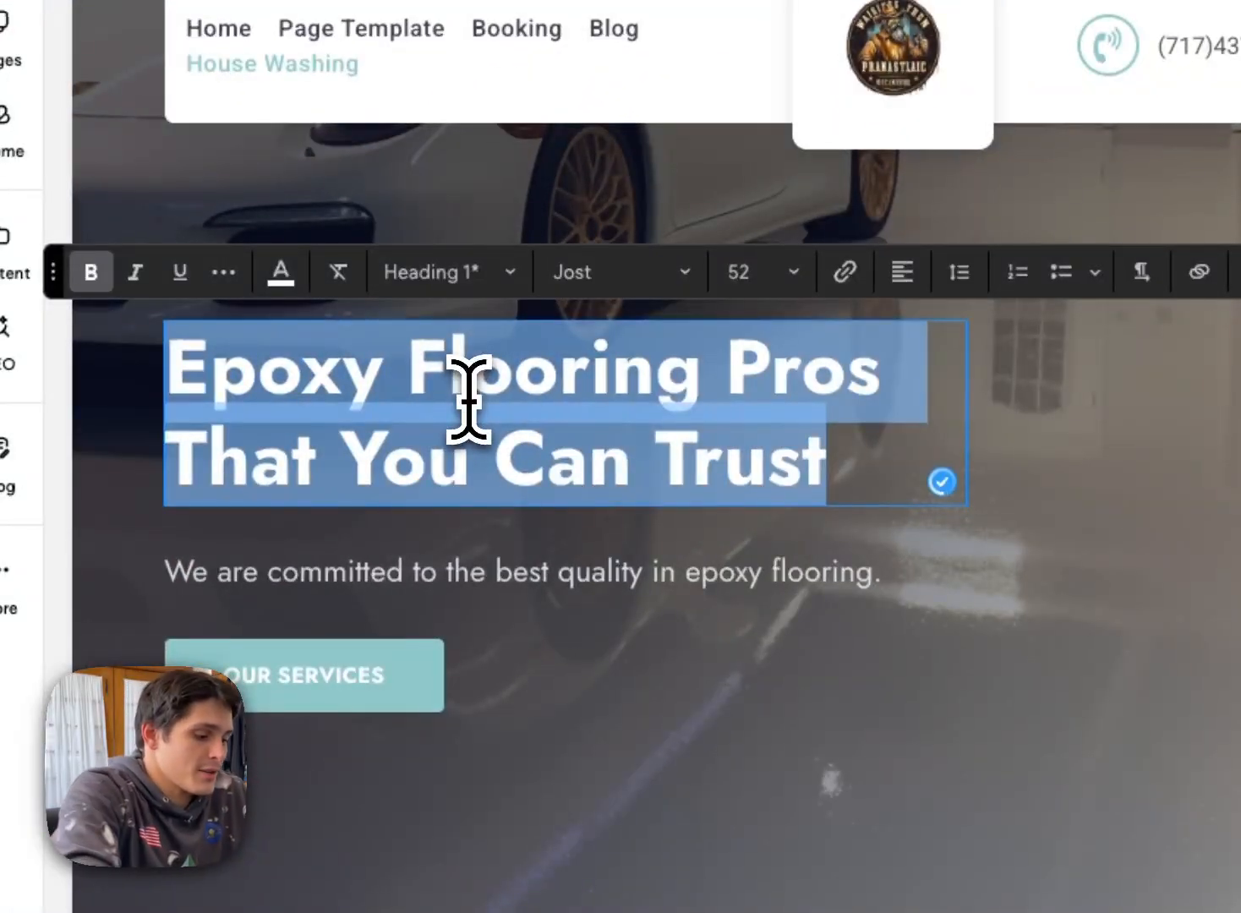
type("house")
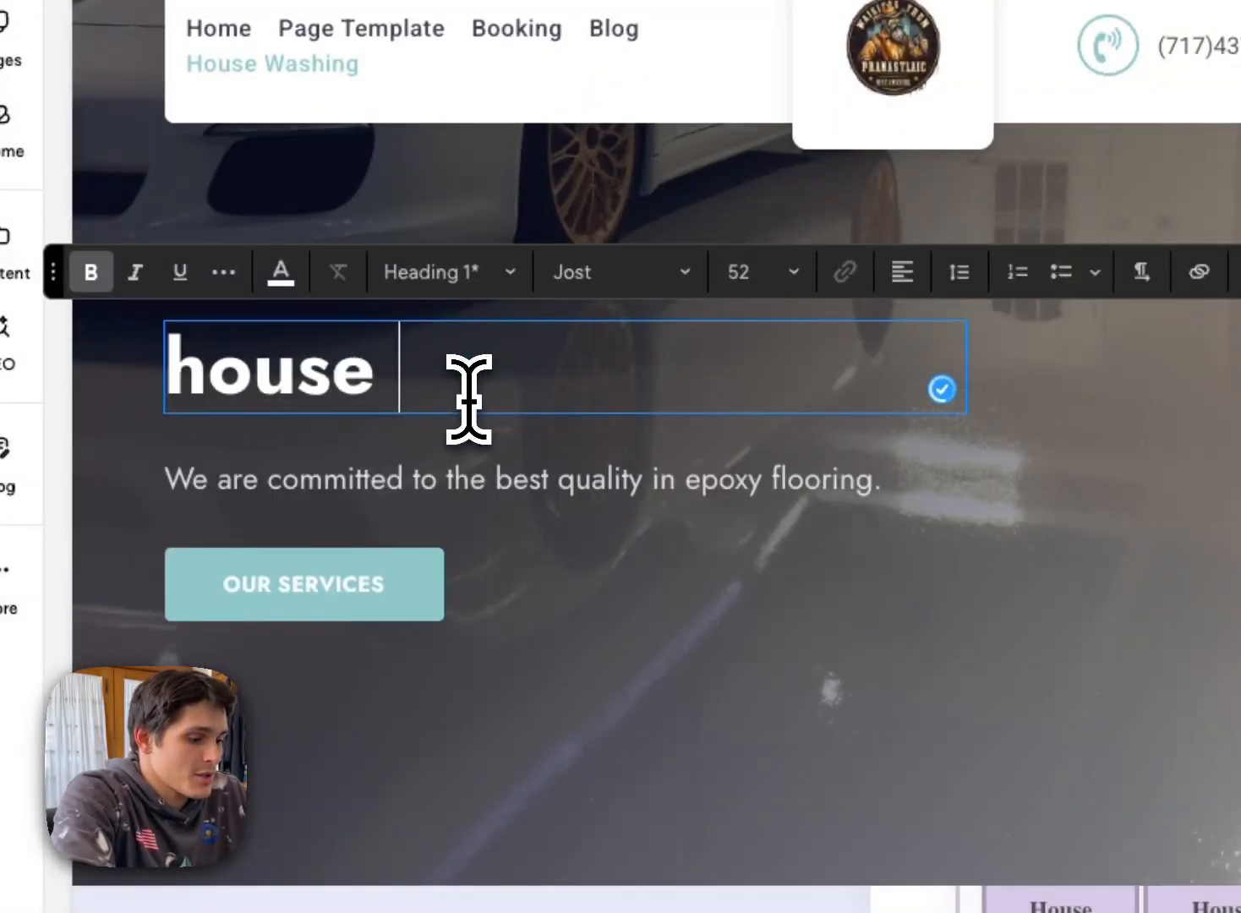
key("BackSpace")
key("BackSpace")
type("House")
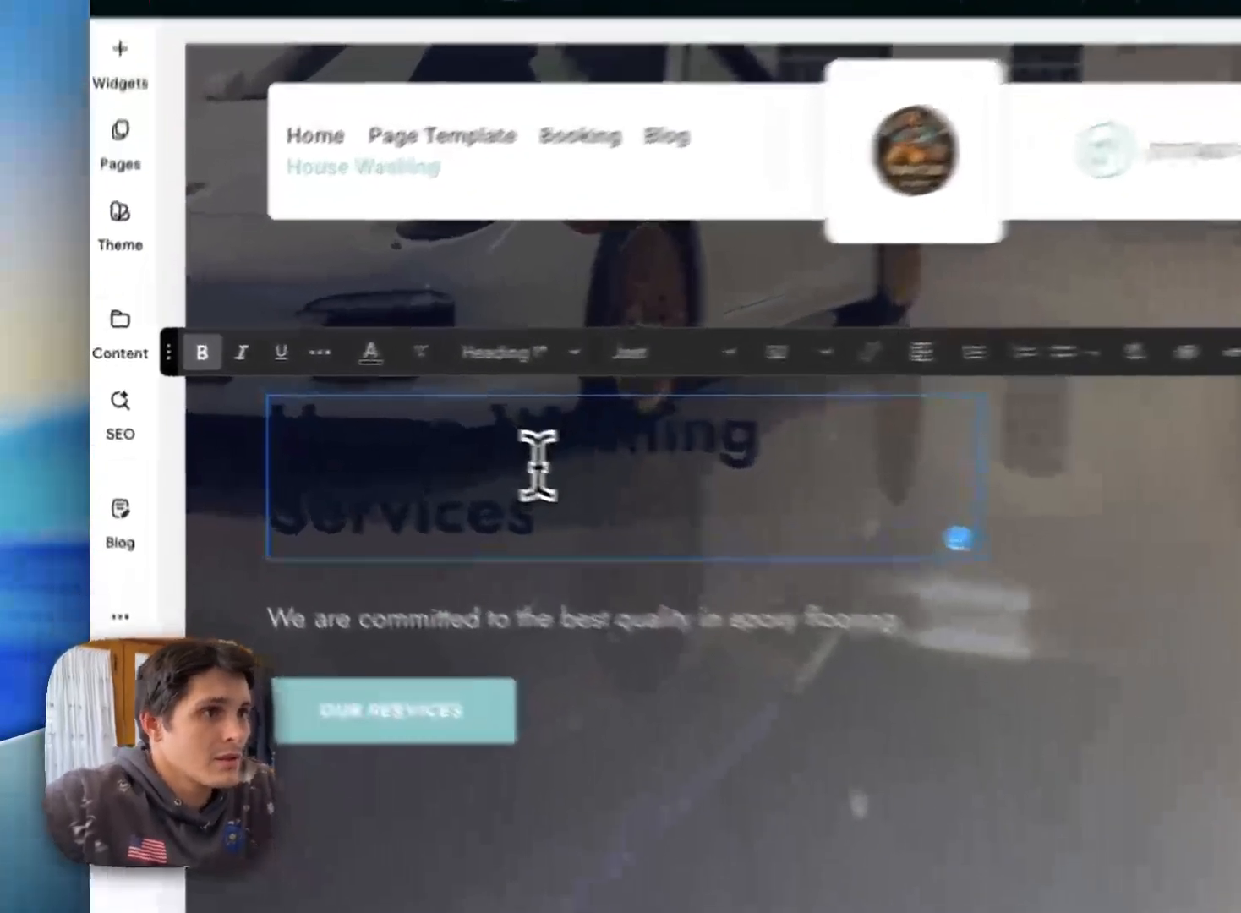
Step: Change the main heading's text color to white
triple_click(395, 435)
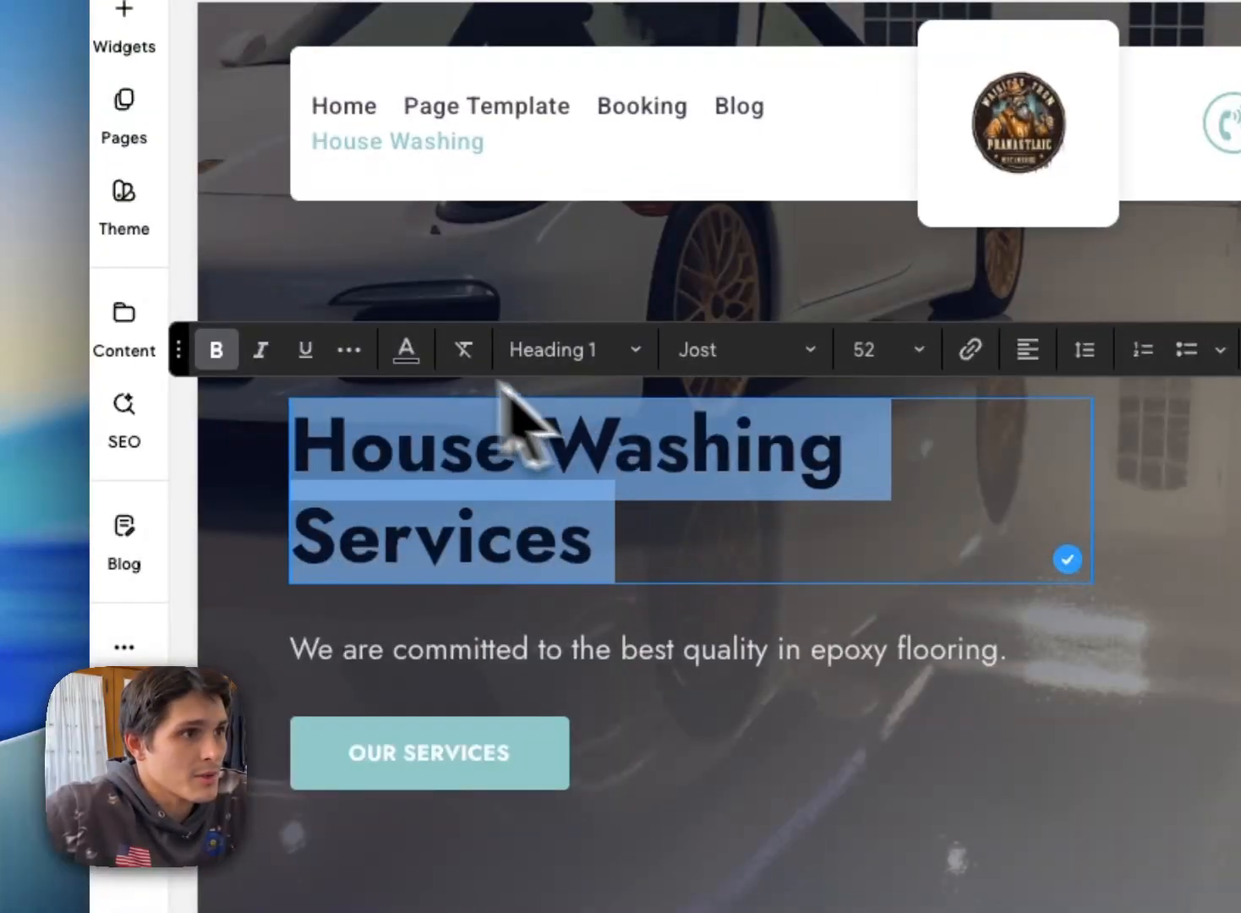
left_click(404, 352)
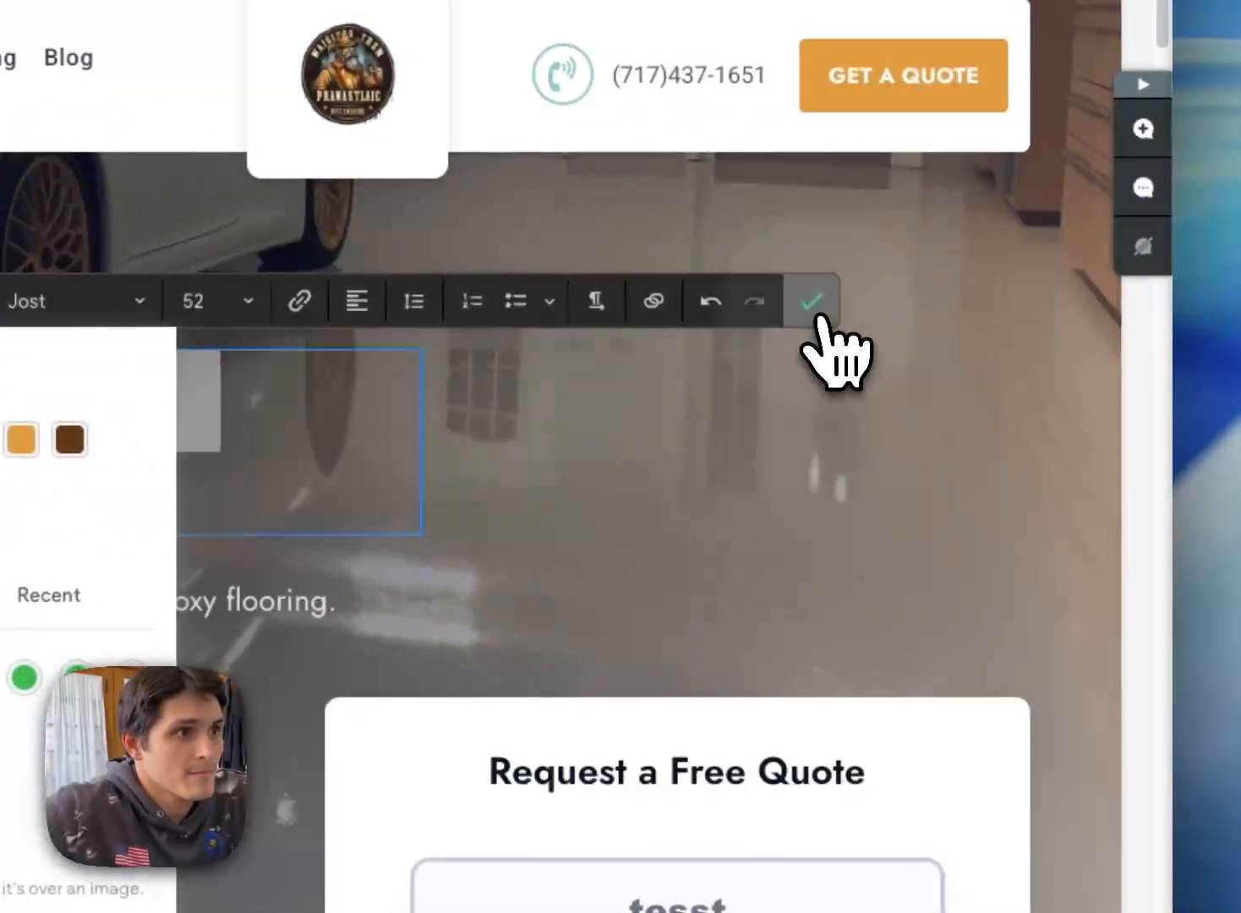
left_click(811, 302)
Step: Switch back to Autobidder's Embed Code page, select House Washing for the single service embed and copy its code
scroll(609, 659, "down", 2)
scroll(606, 655, "down", 2)
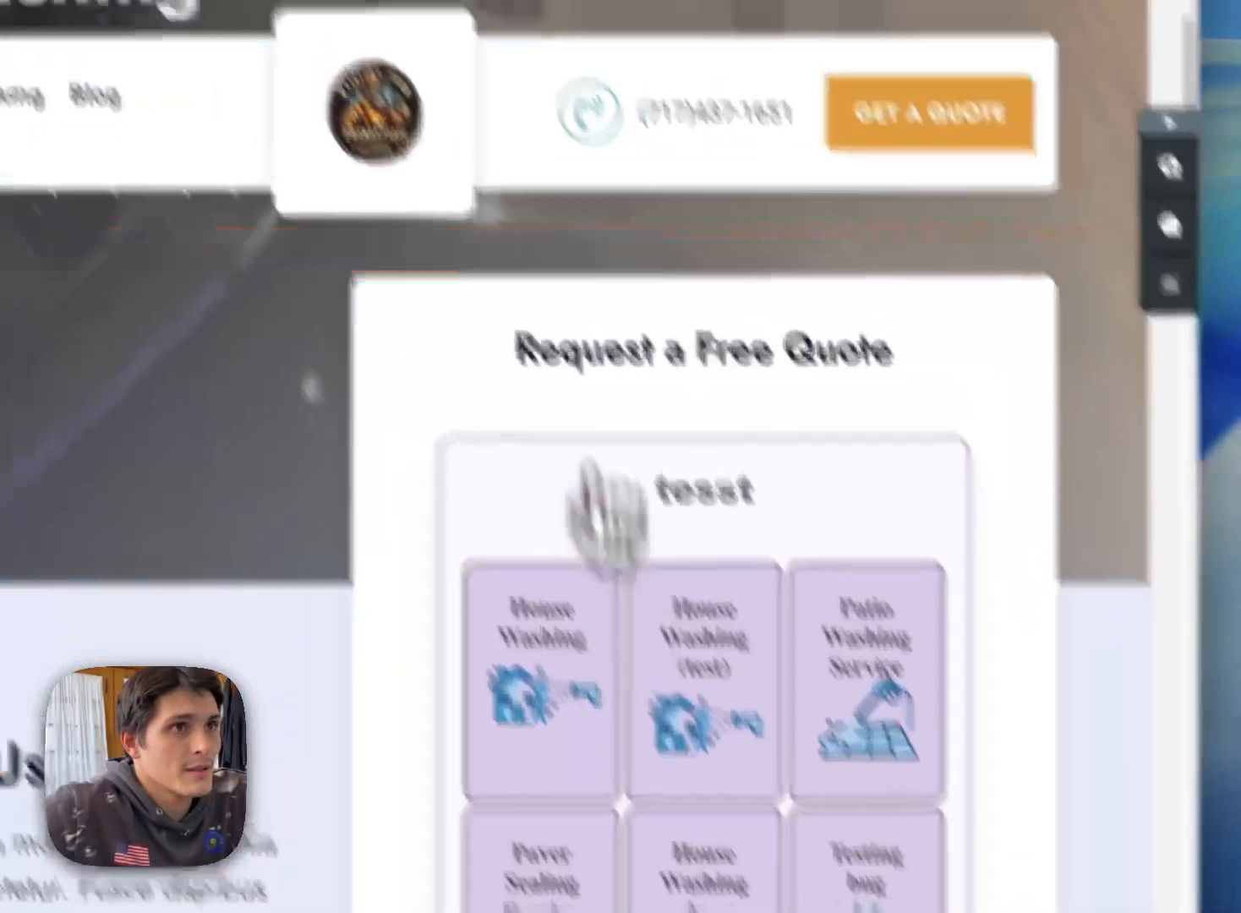
left_click(554, 7)
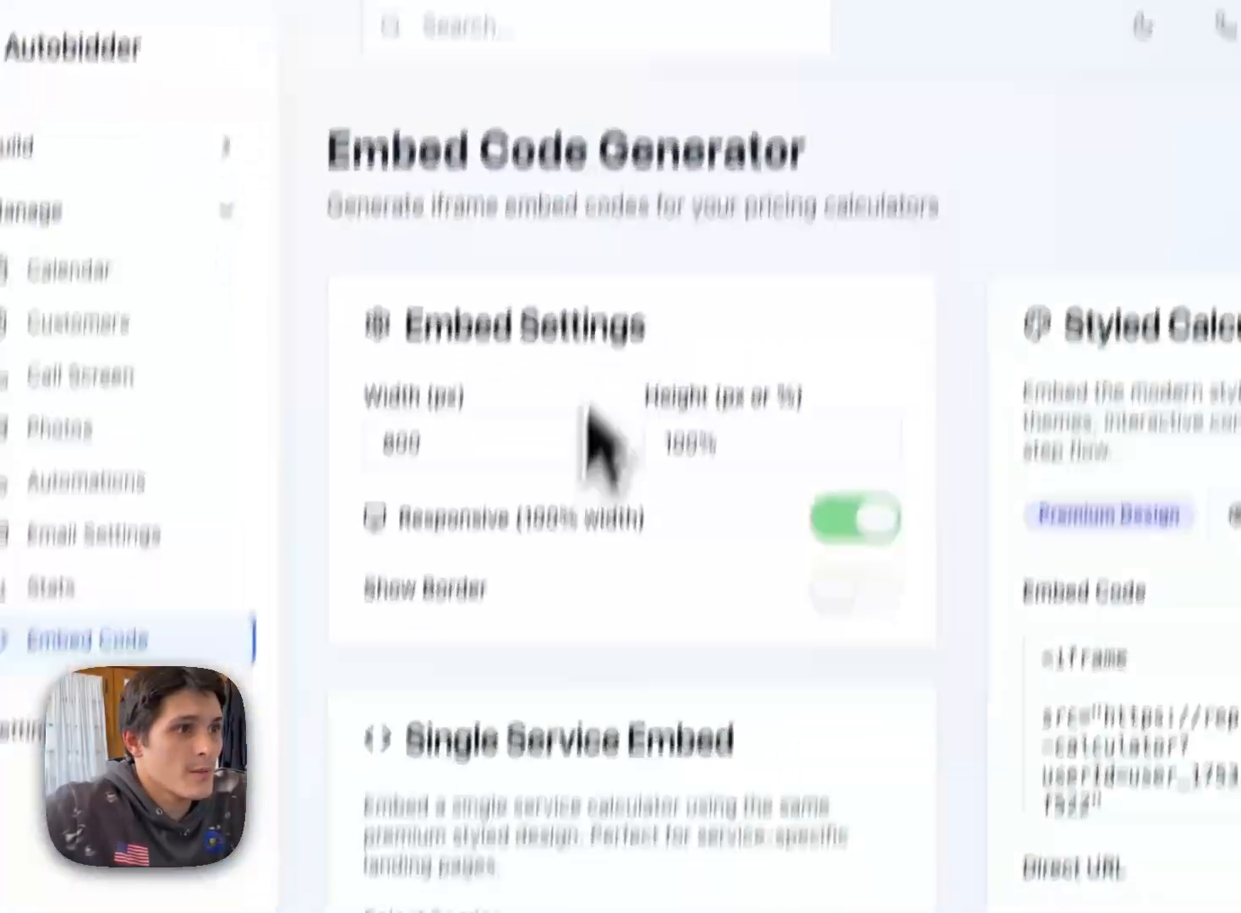
scroll(584, 422, "down", 1)
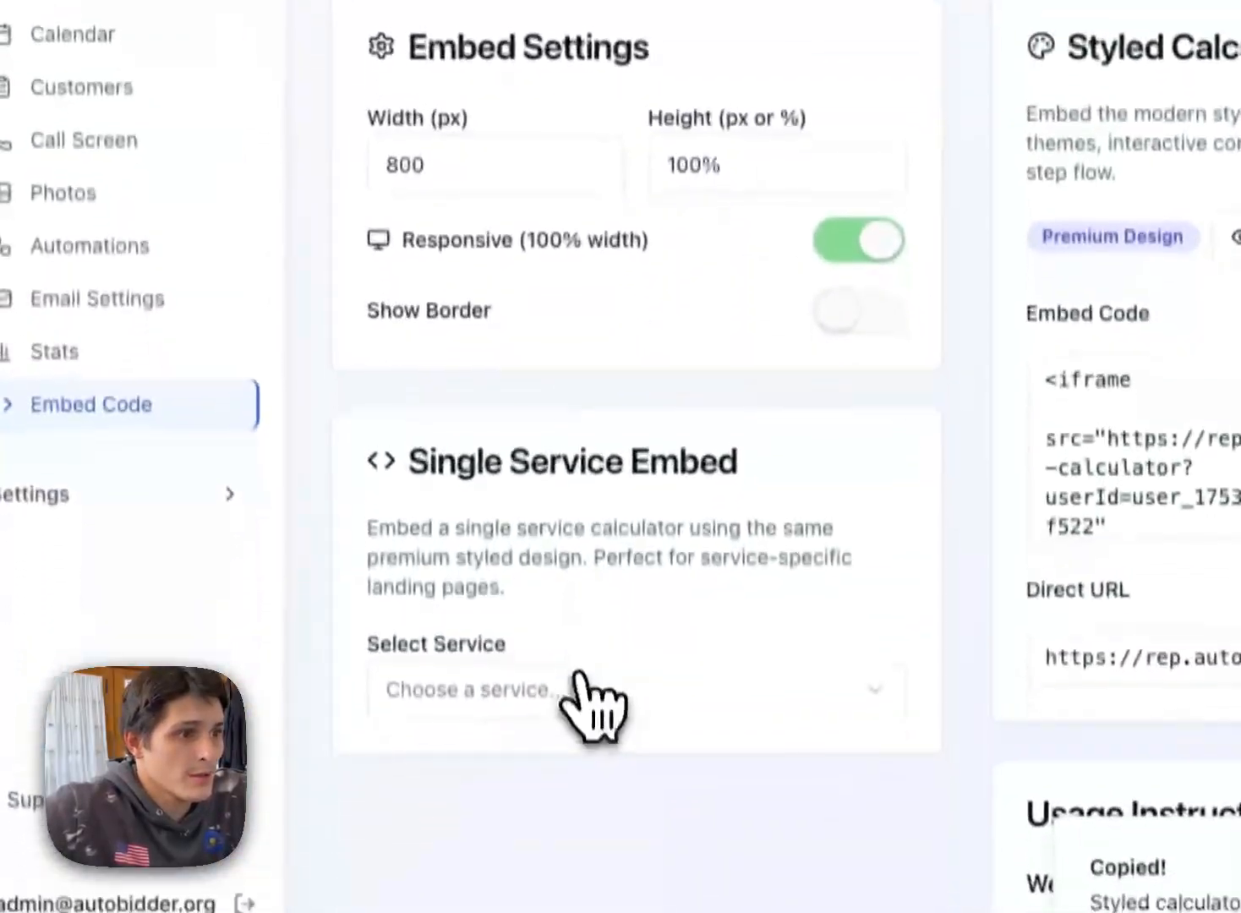
left_click(581, 681)
left_click(574, 159)
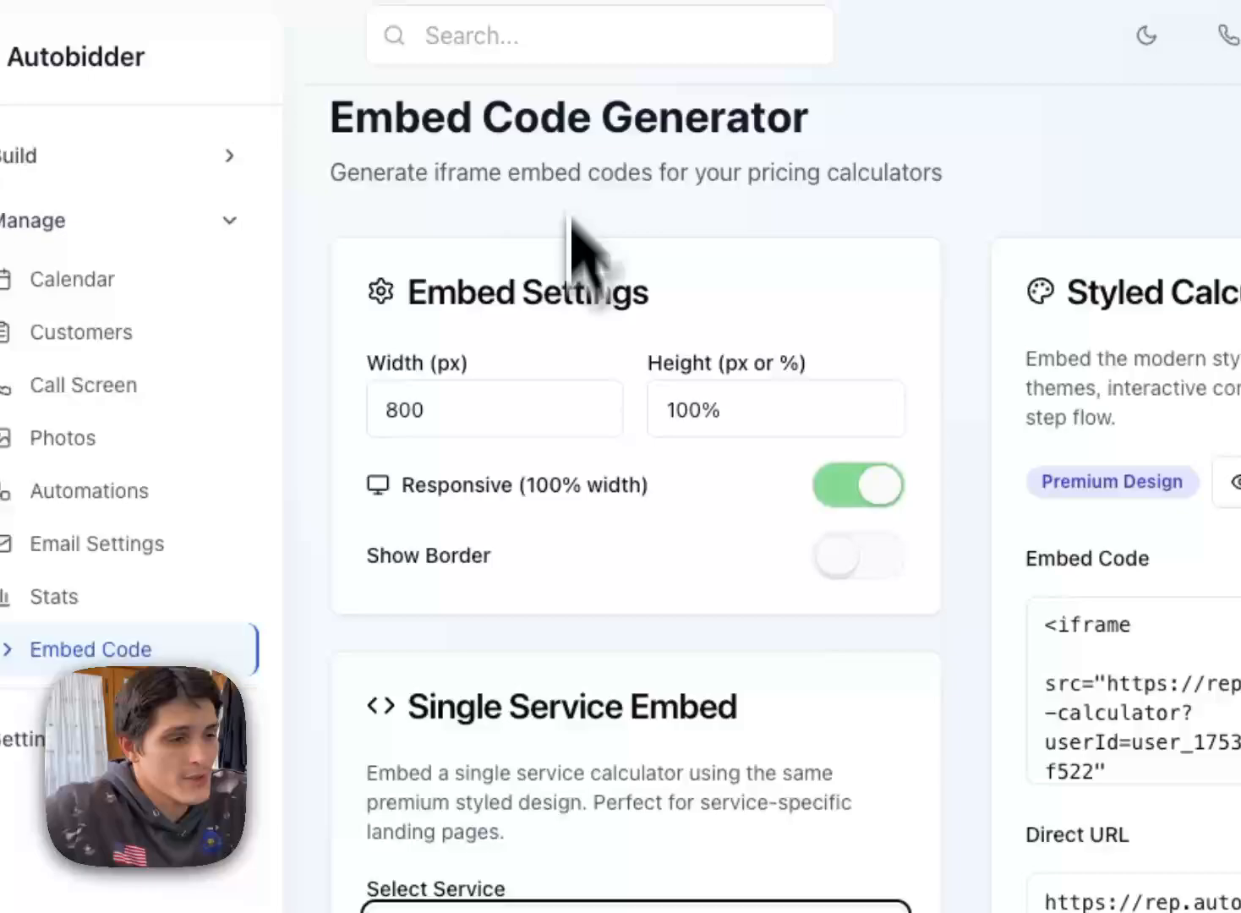
scroll(575, 254, "down", 3)
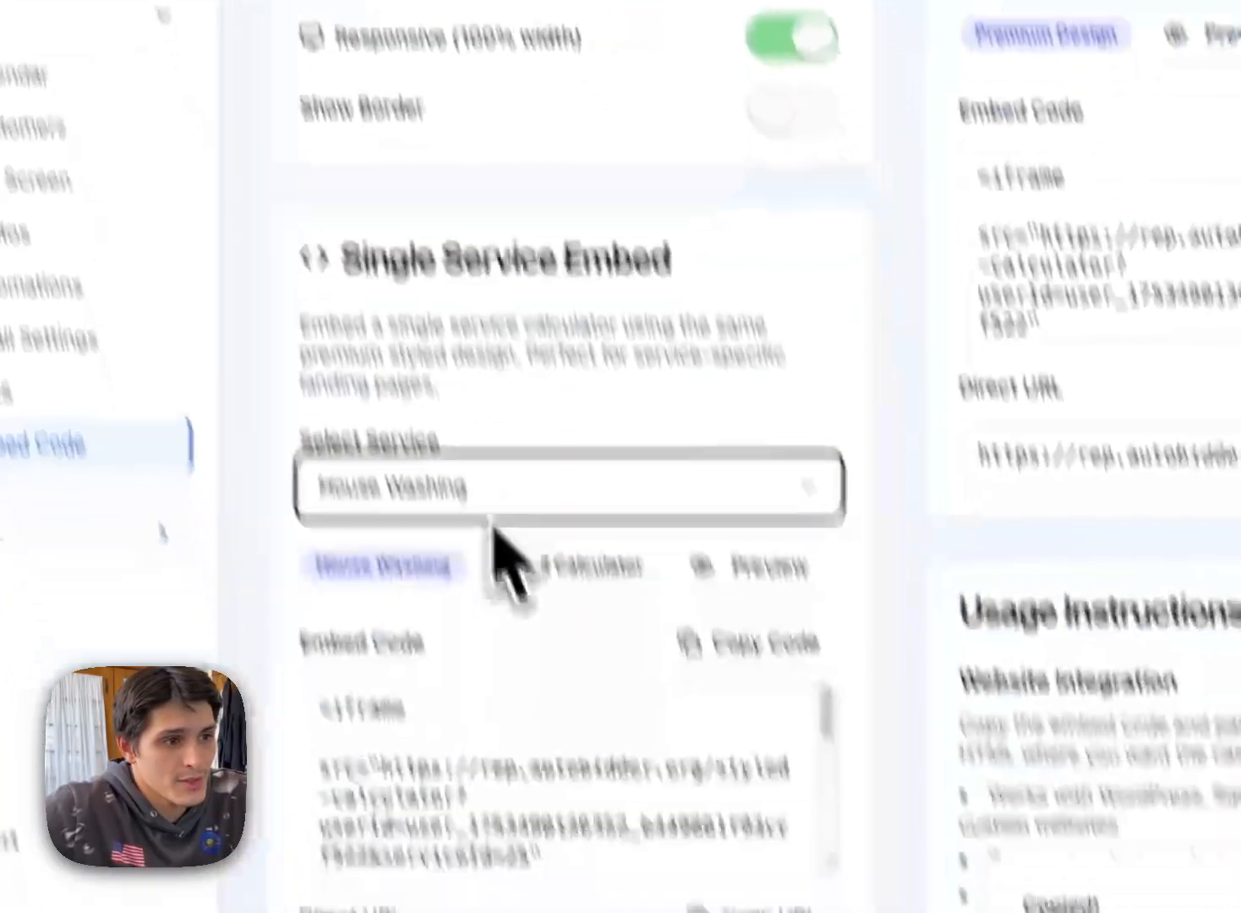
left_click(676, 536)
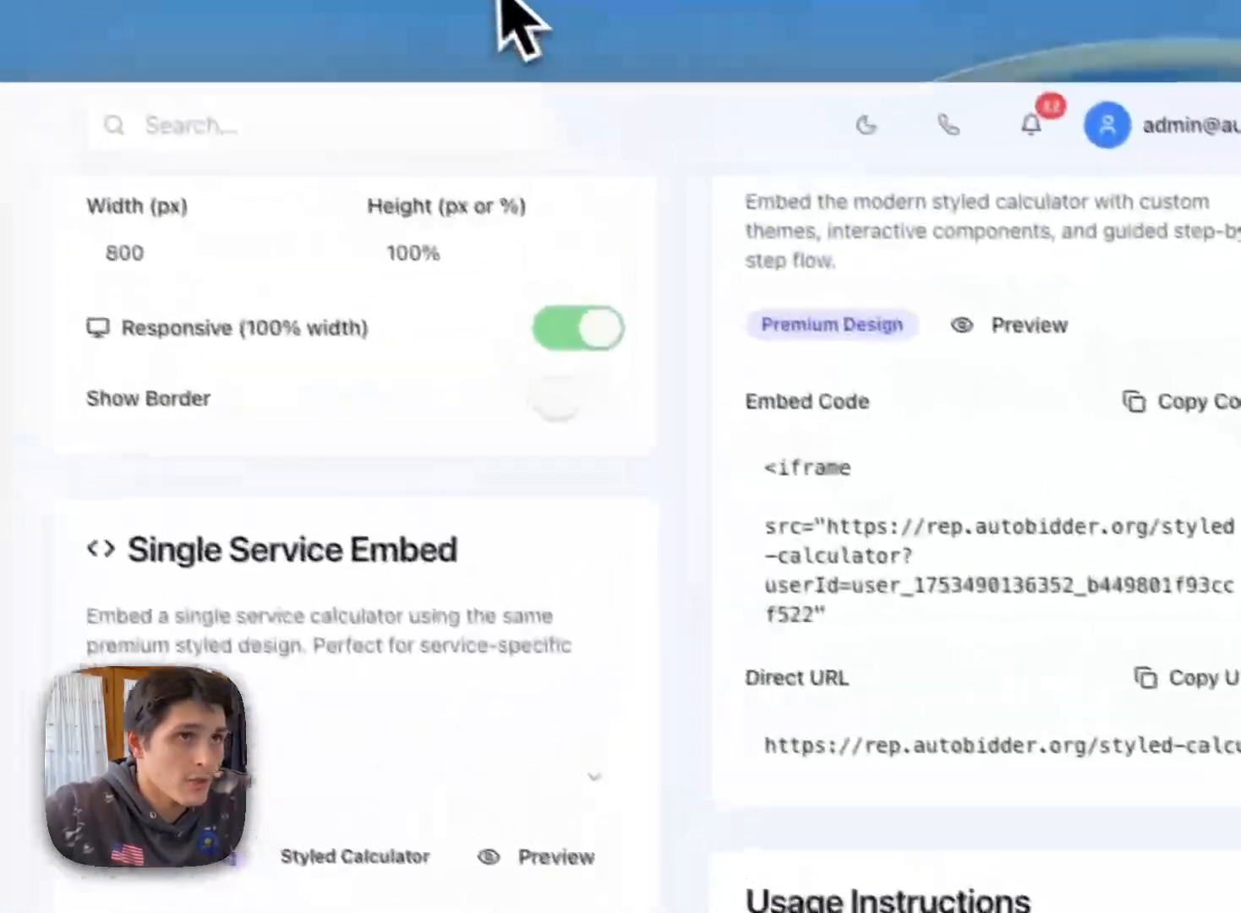
Step: Switch back to the website editor and replace the House Washing page's quote widget code with the copied House Washing calculator embed code
left_click(582, 22)
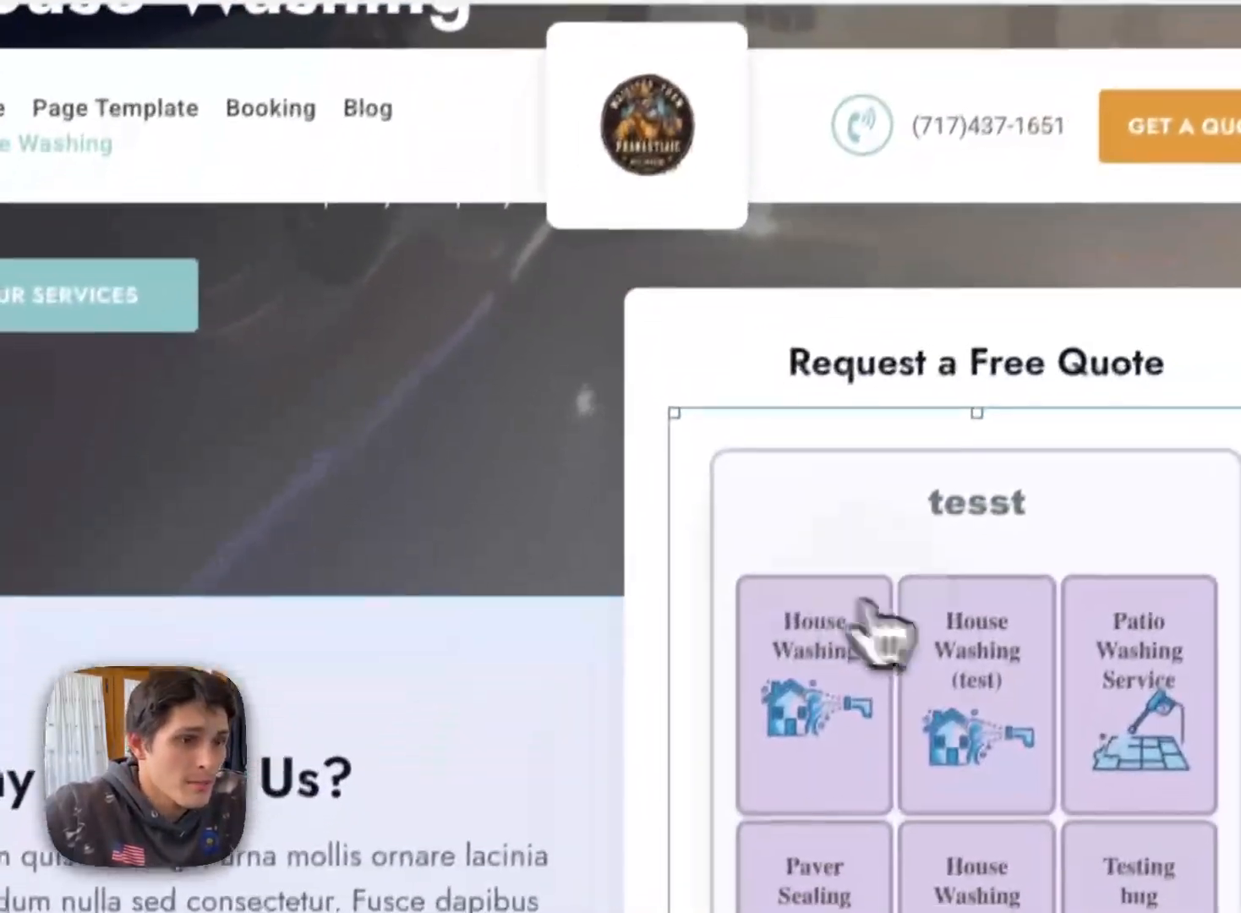
left_click(866, 604)
left_click(415, 475)
key("super+a")
key("super+v")
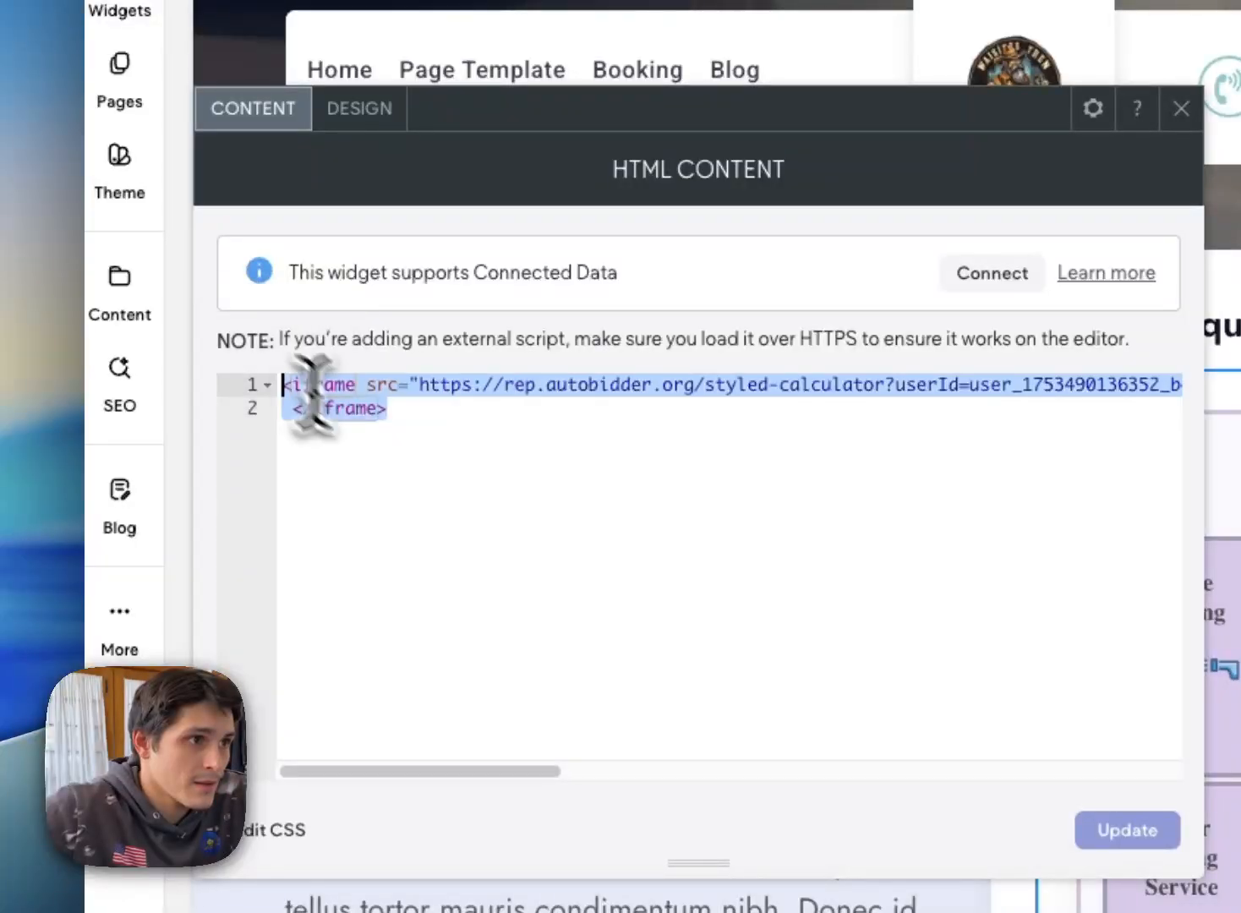
right_click(338, 397)
left_click(468, 546)
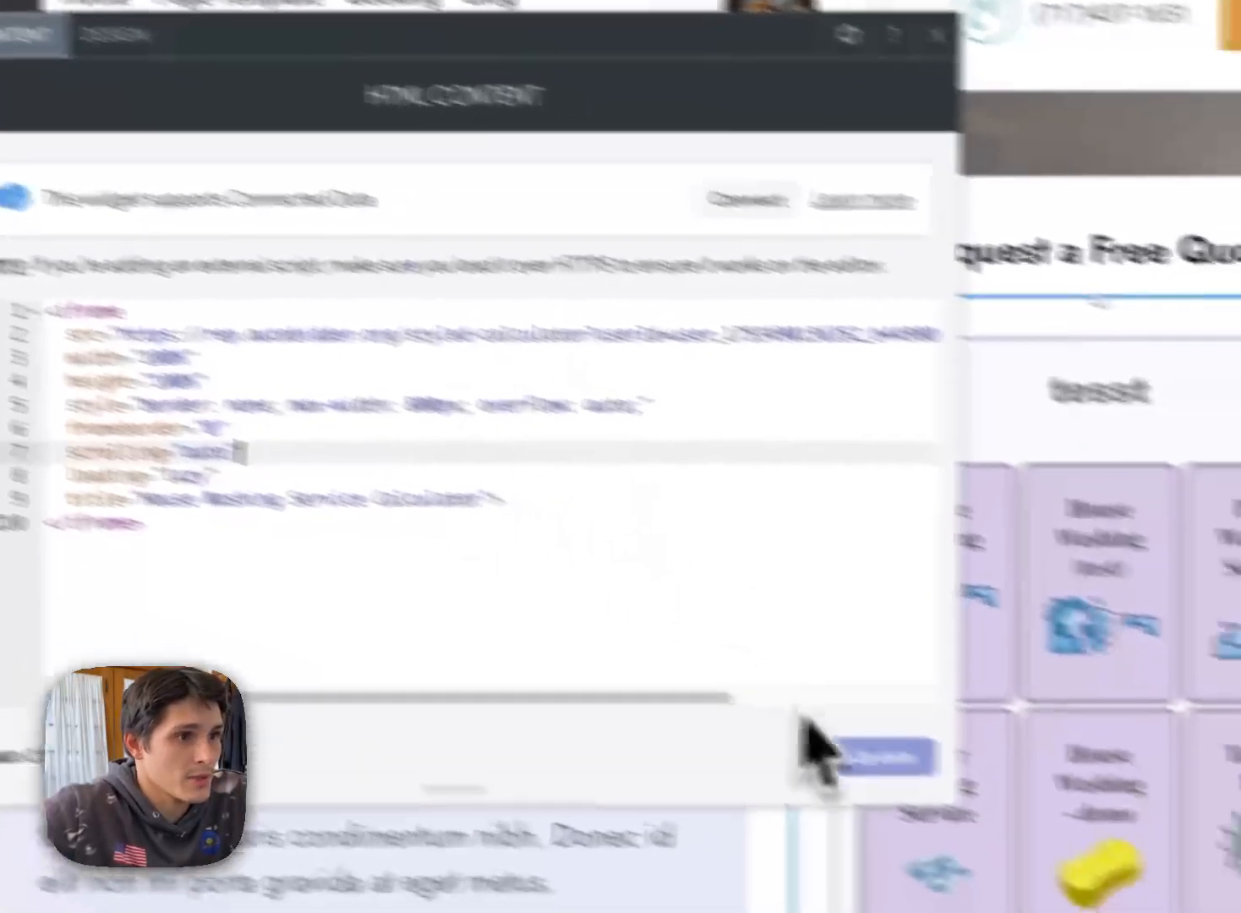
left_click(1127, 829)
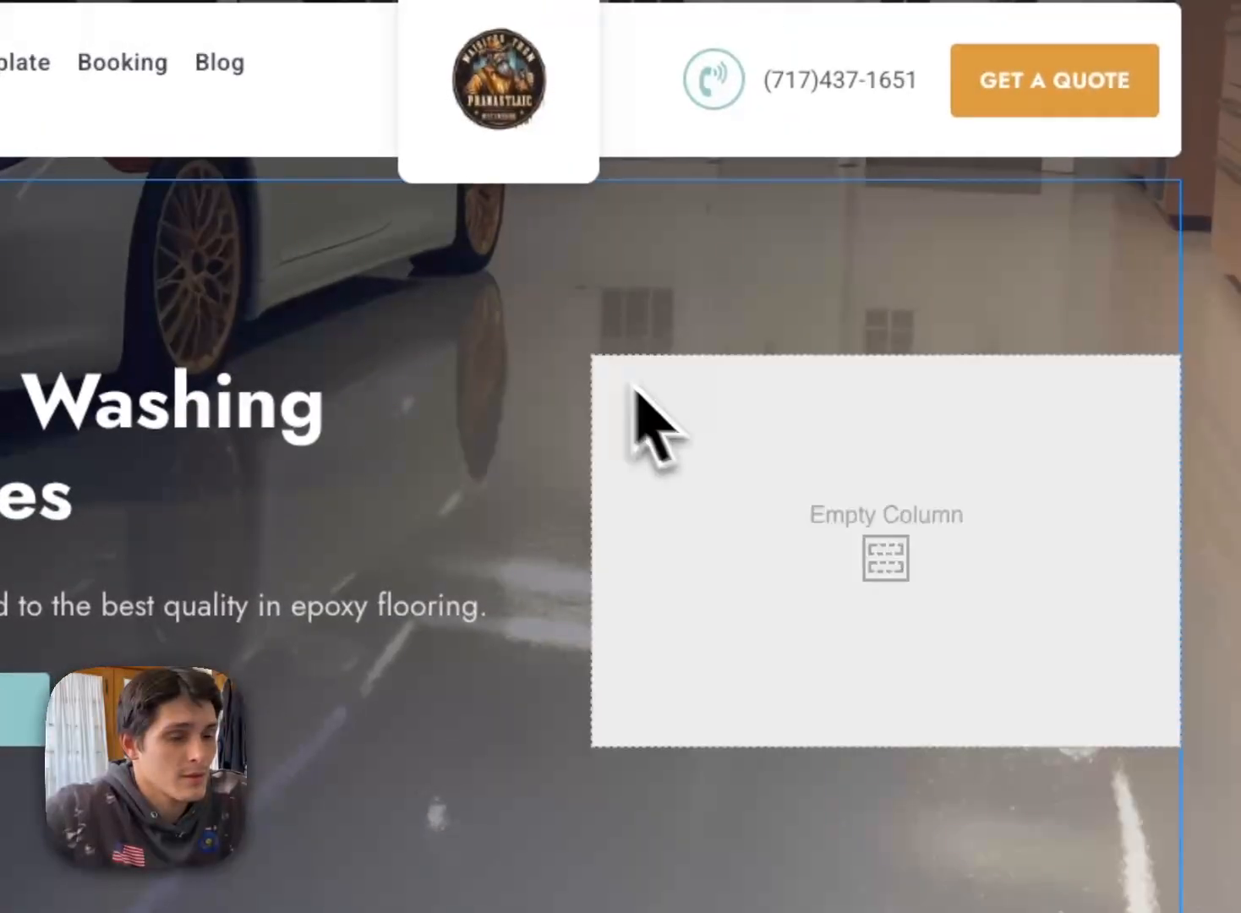
Step: Resize the embedded House Washing calculator widget so the whole form fits, and look through its fields
scroll(761, 473, "down", 3)
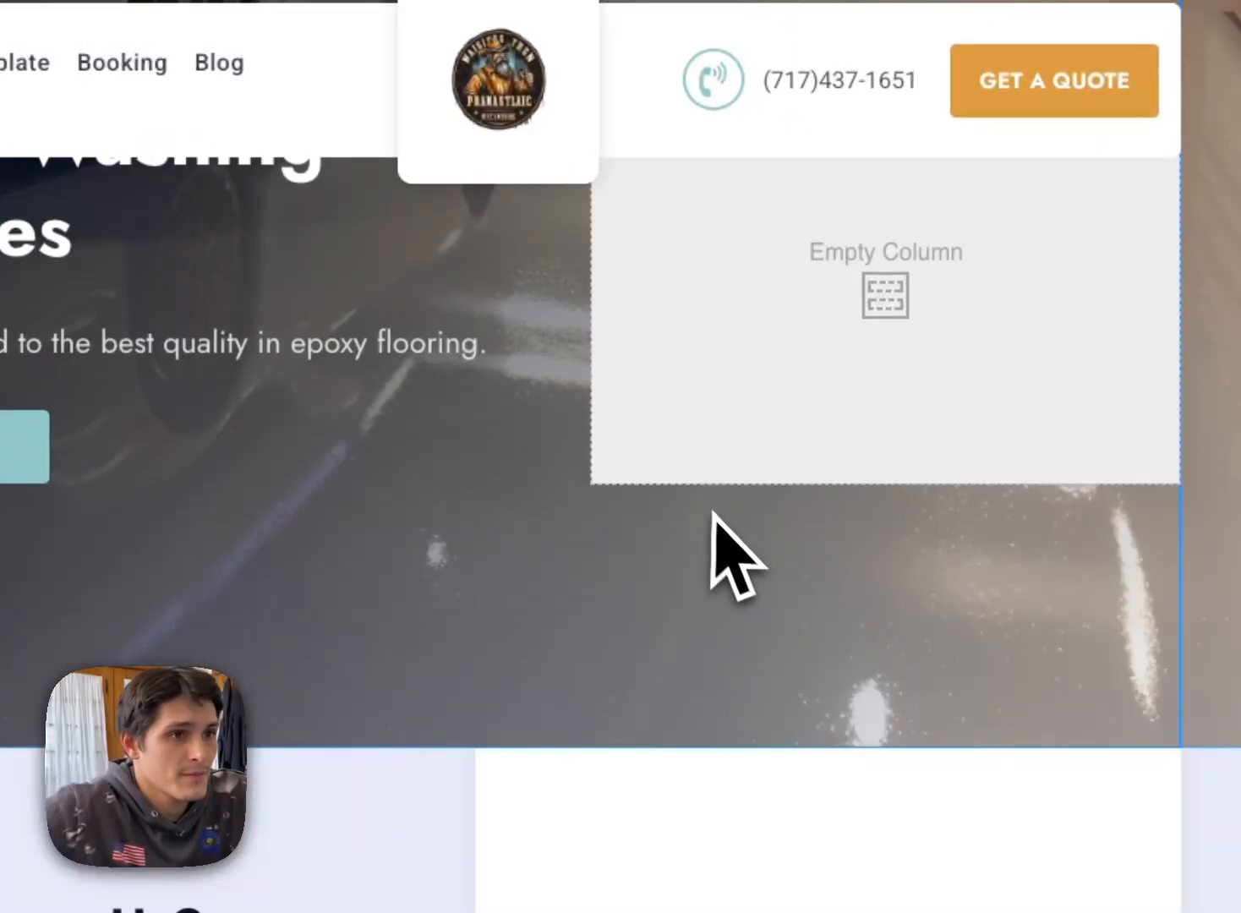
scroll(987, 786, "down", 2)
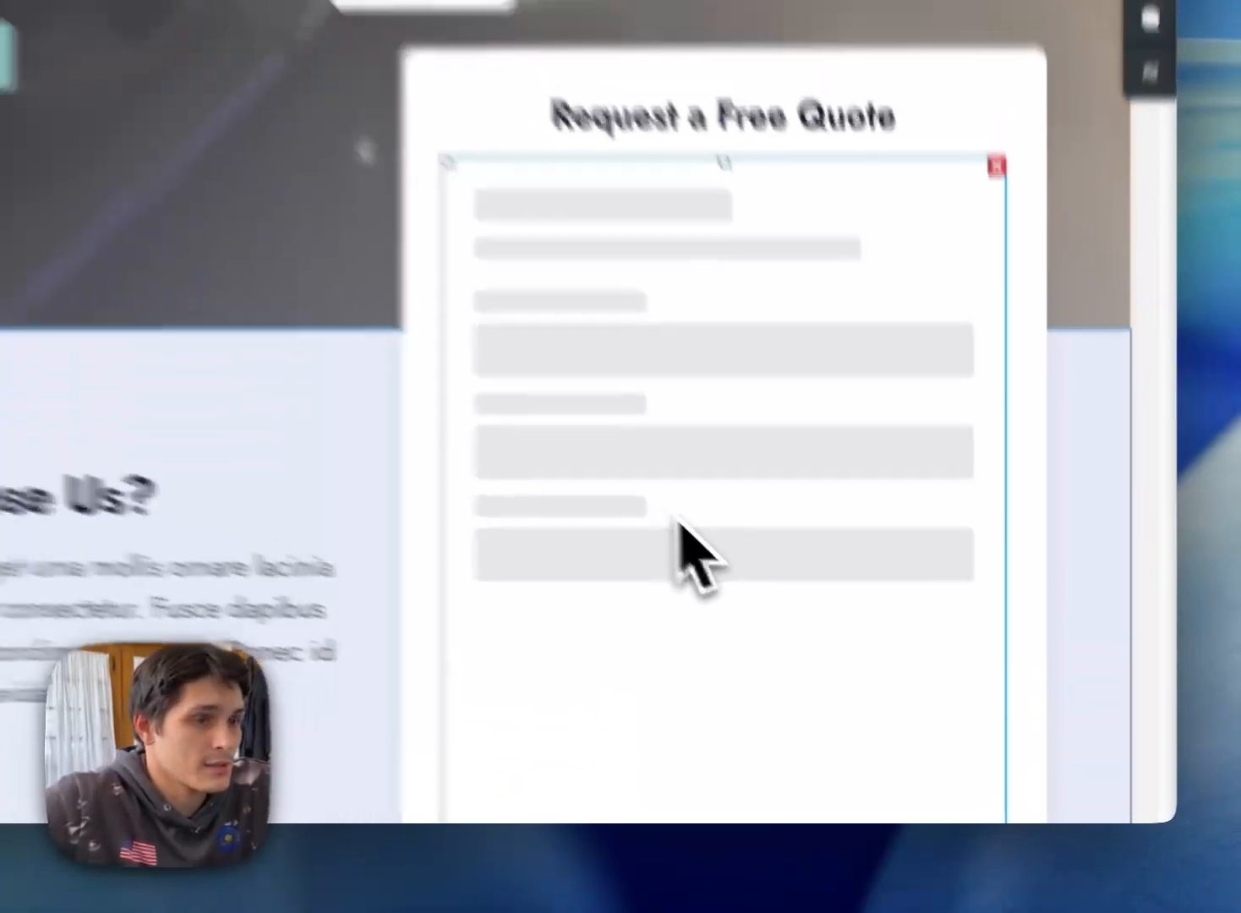
scroll(980, 643, "down", 3)
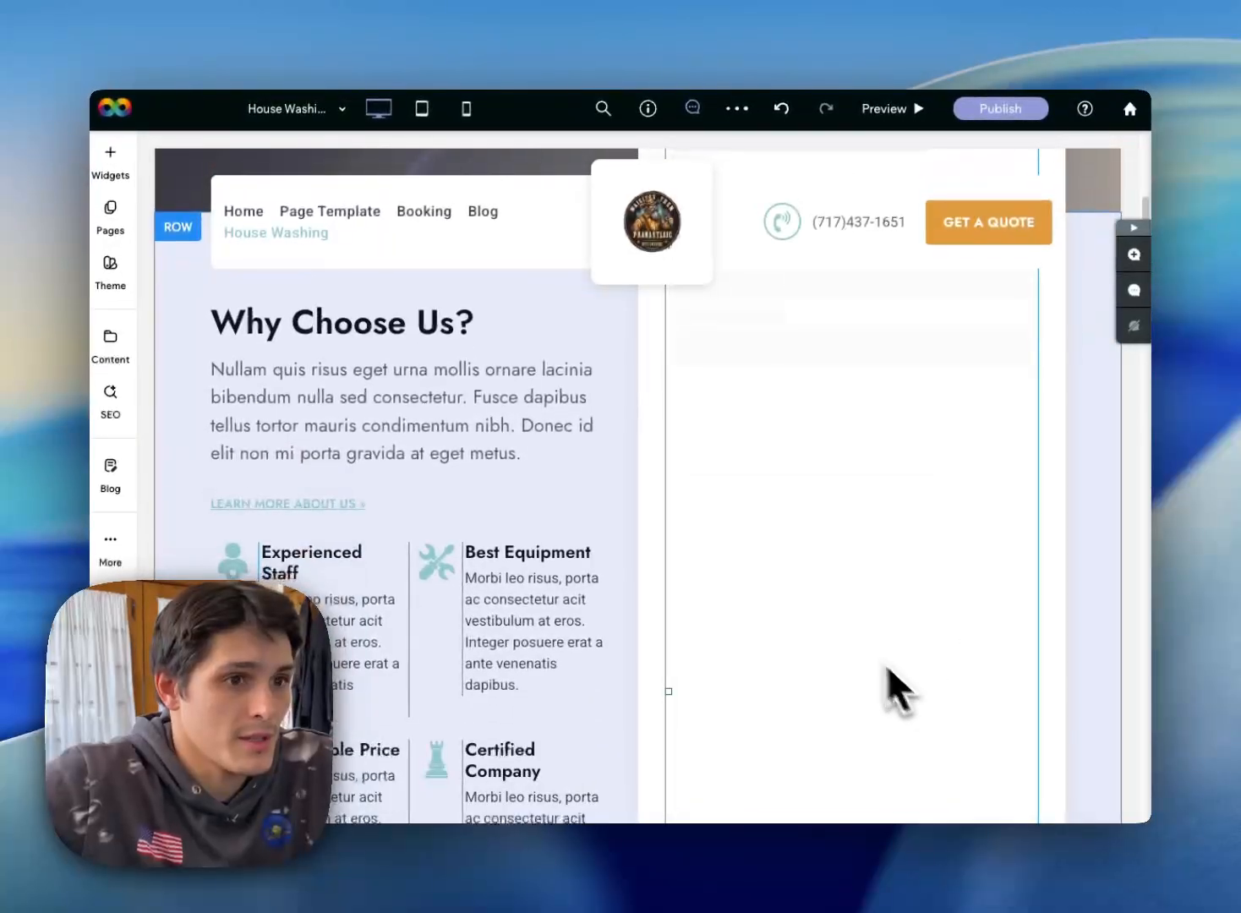
left_click_drag(1022, 681, 1040, 592)
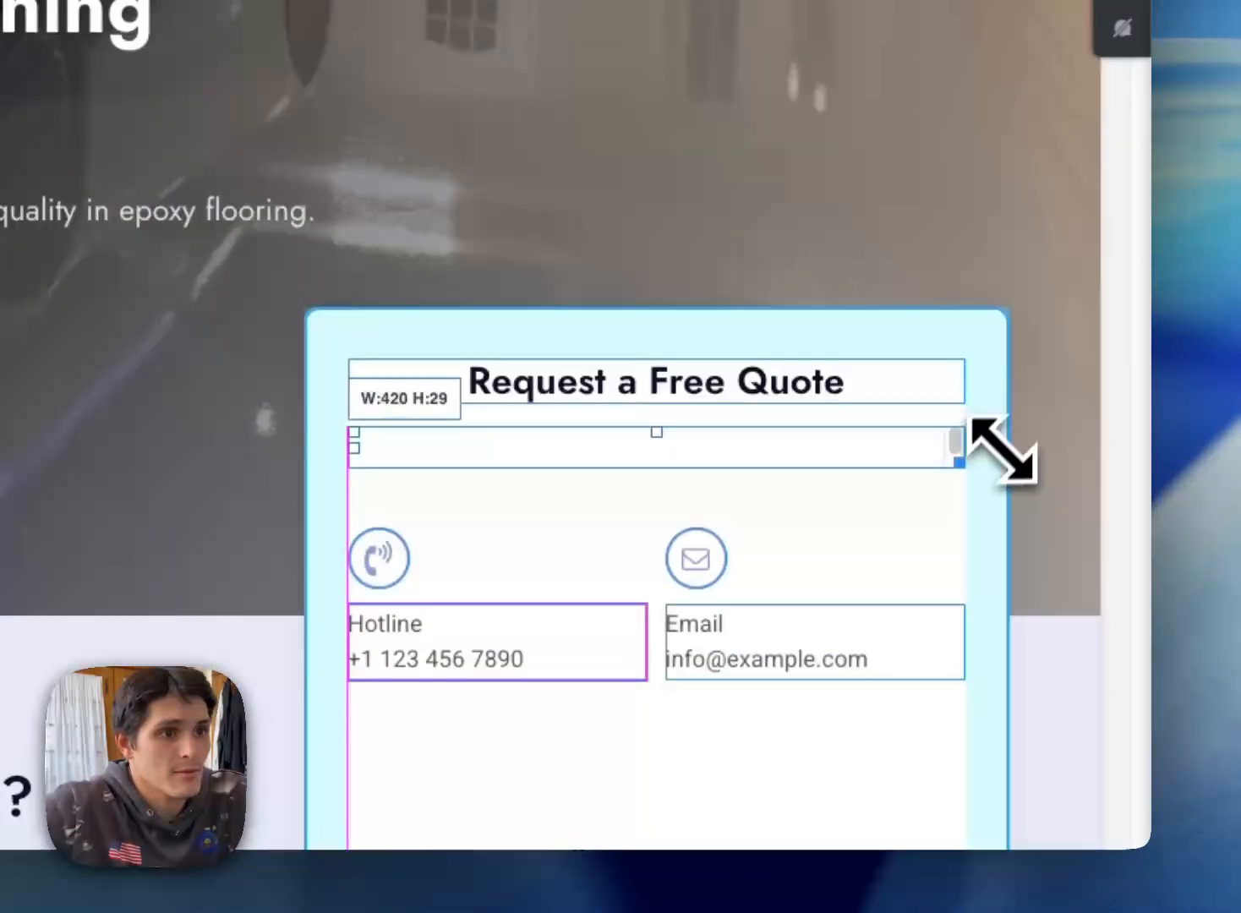
left_click_drag(1003, 450, 1018, 671)
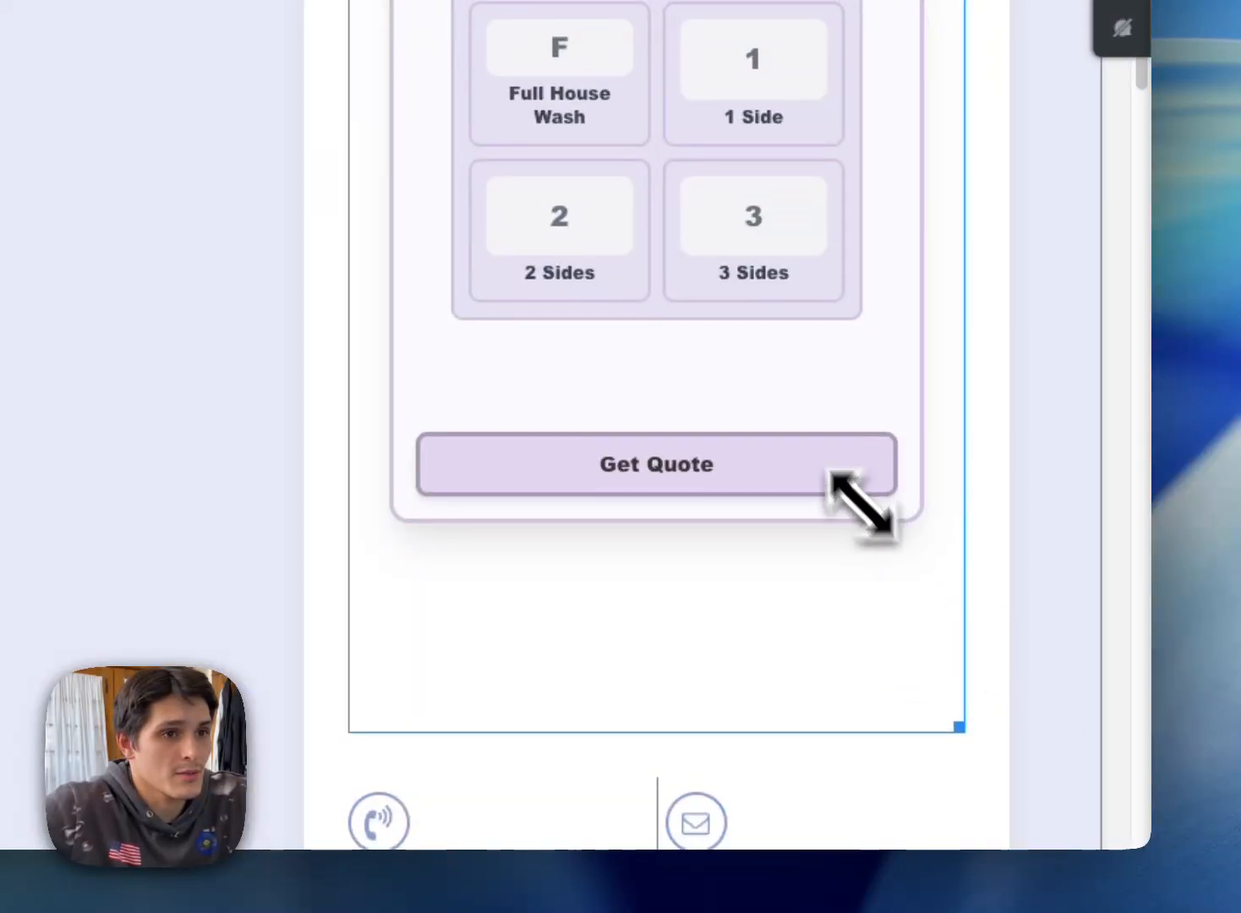
scroll(845, 482, "up", 10)
scroll(800, 393, "down", 5)
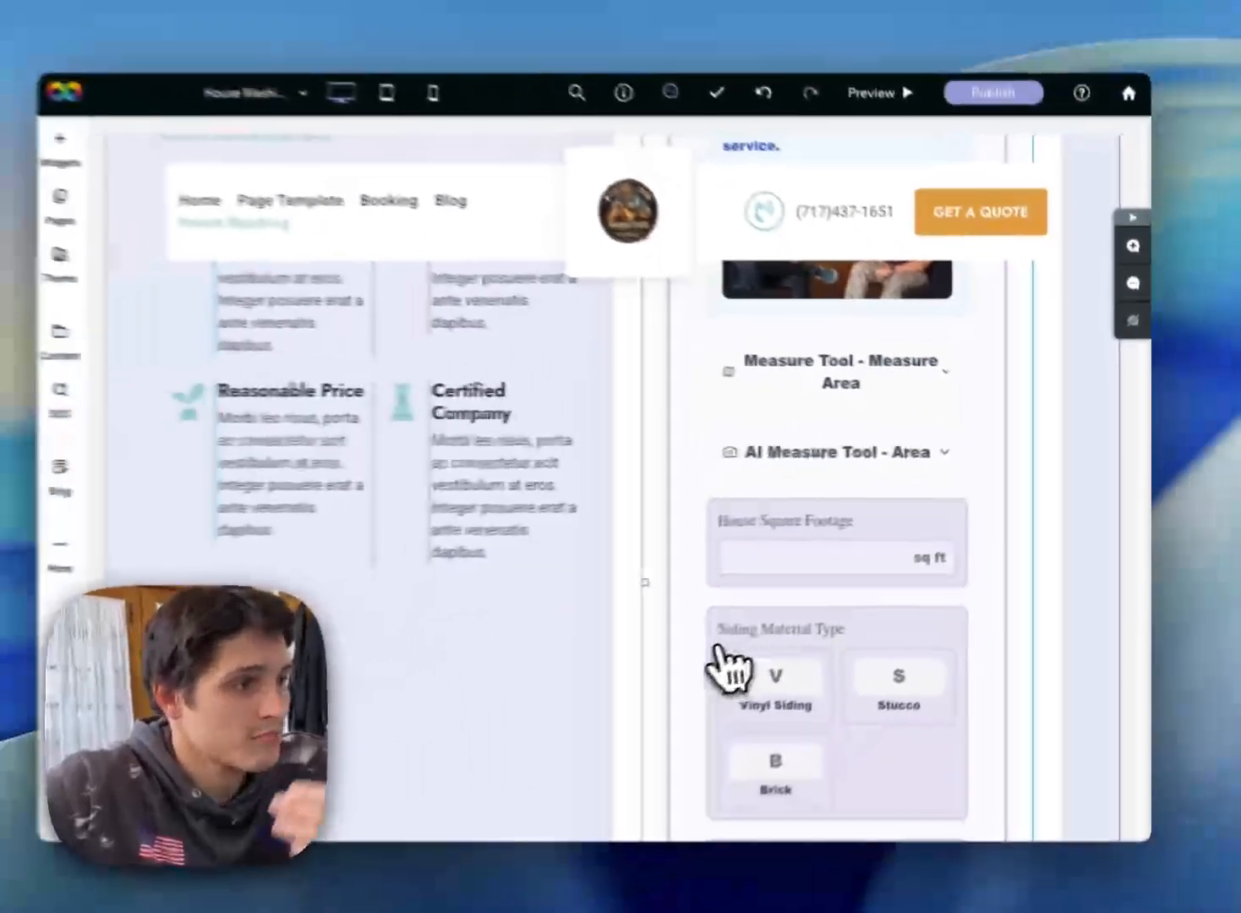
scroll(818, 591, "down", 4)
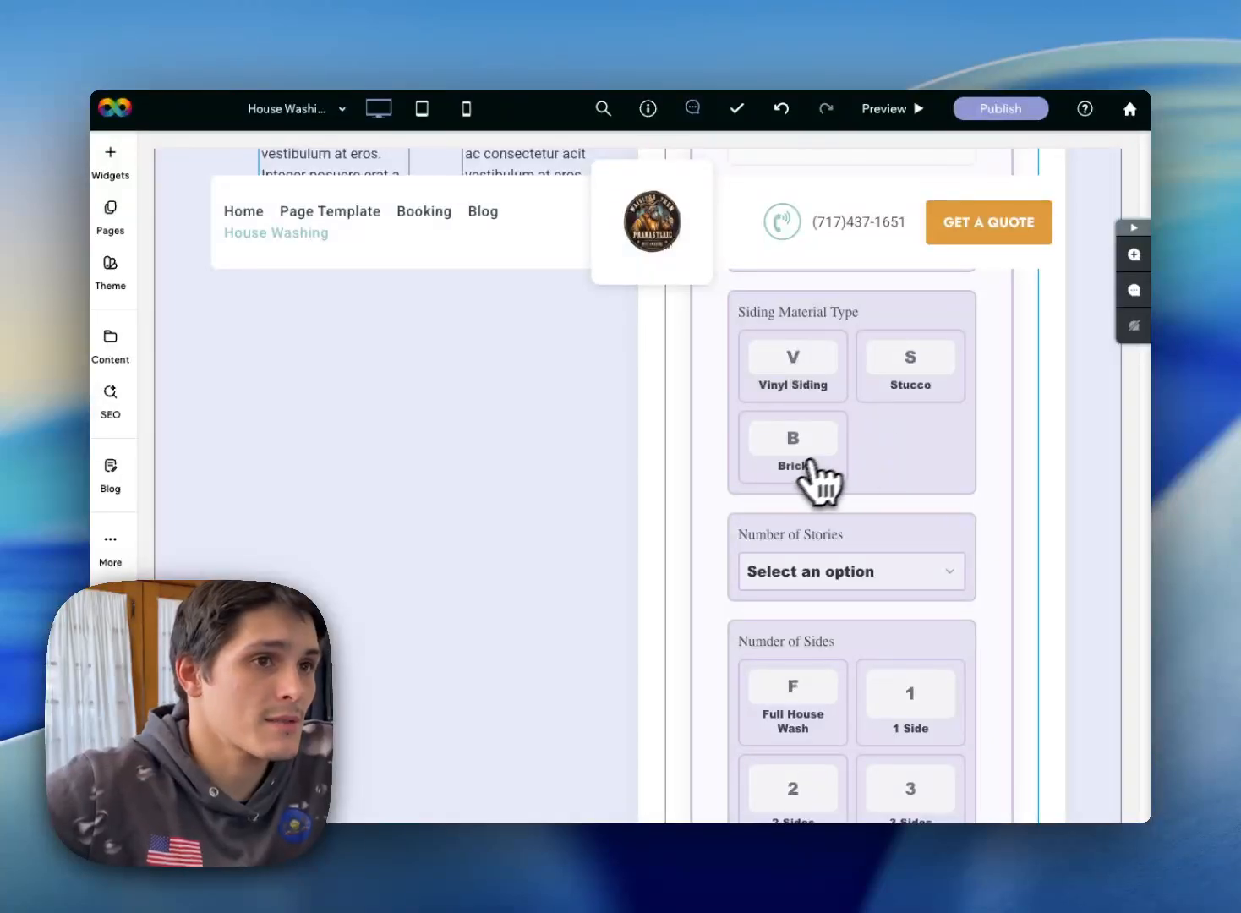
scroll(816, 480, "down", 2)
scroll(798, 457, "up", 5)
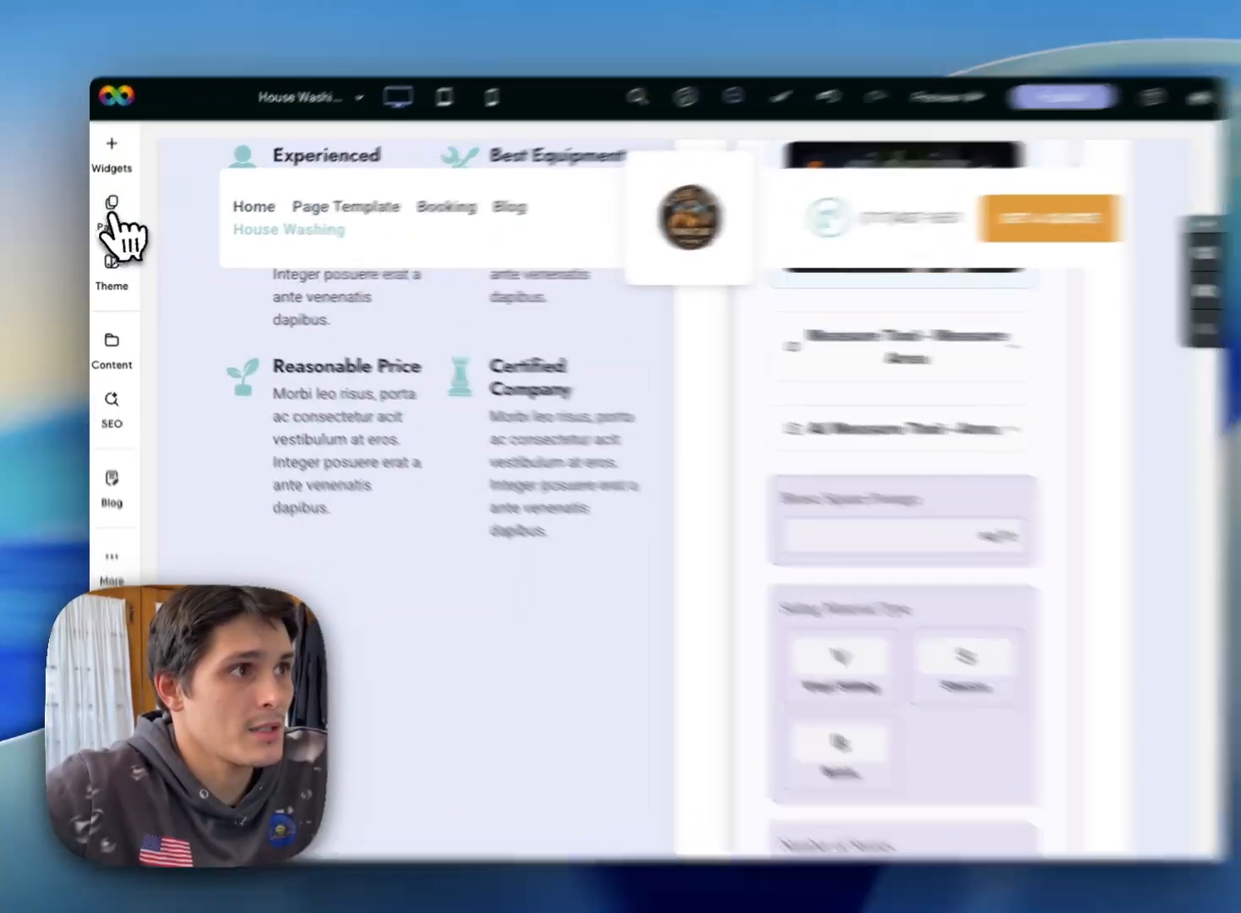
Step: Duplicate the House Washing page under the name "Copy of House Washing"
left_click(110, 210)
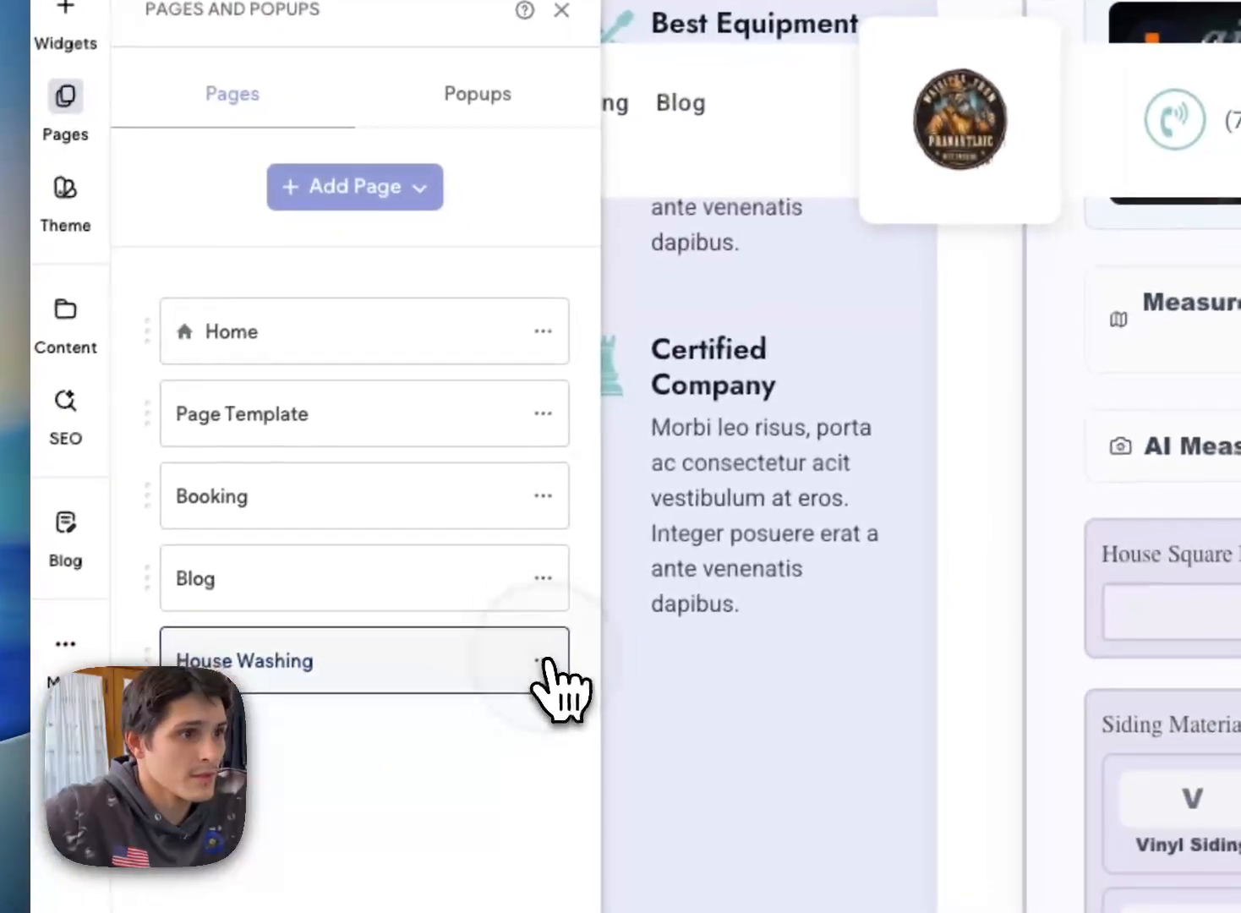
left_click(600, 724)
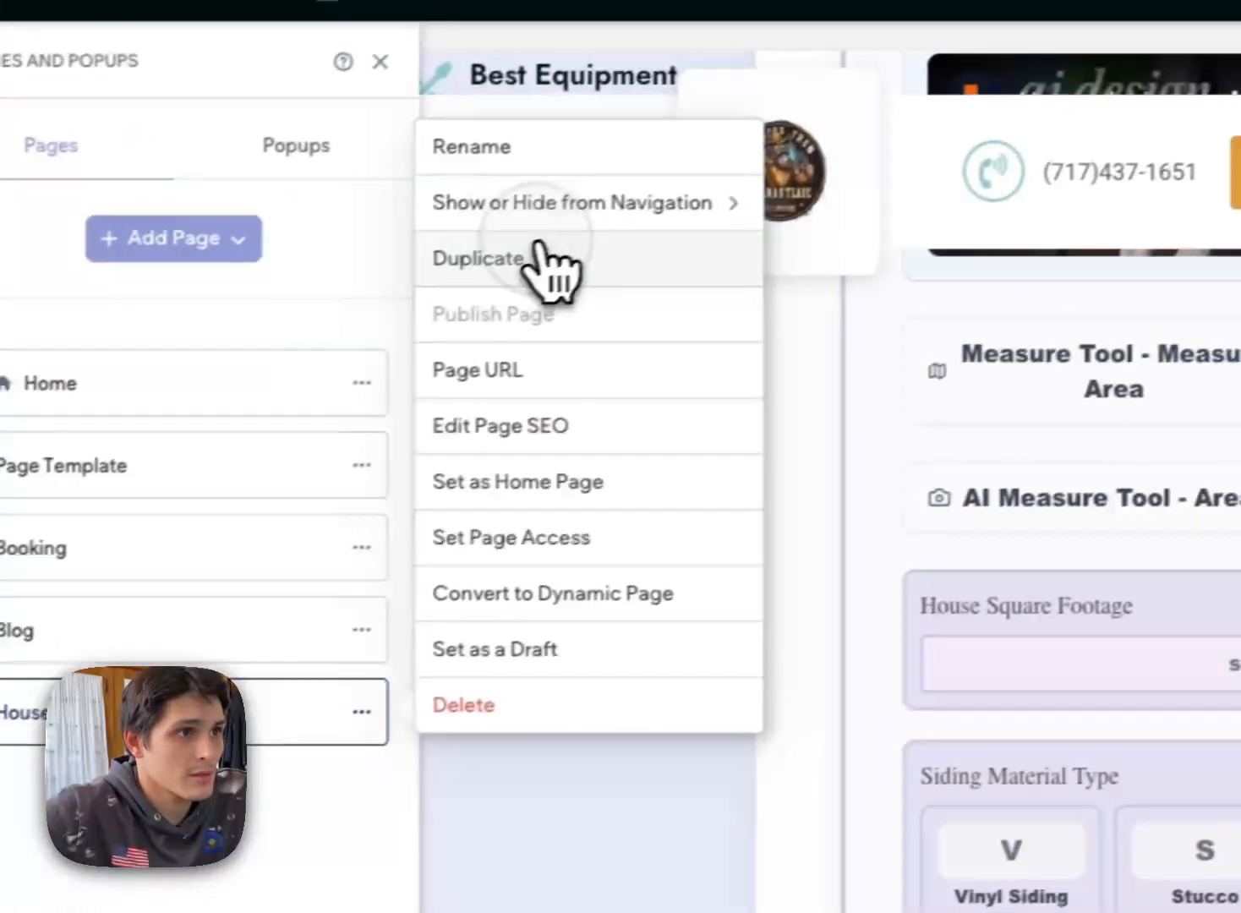
left_click(727, 207)
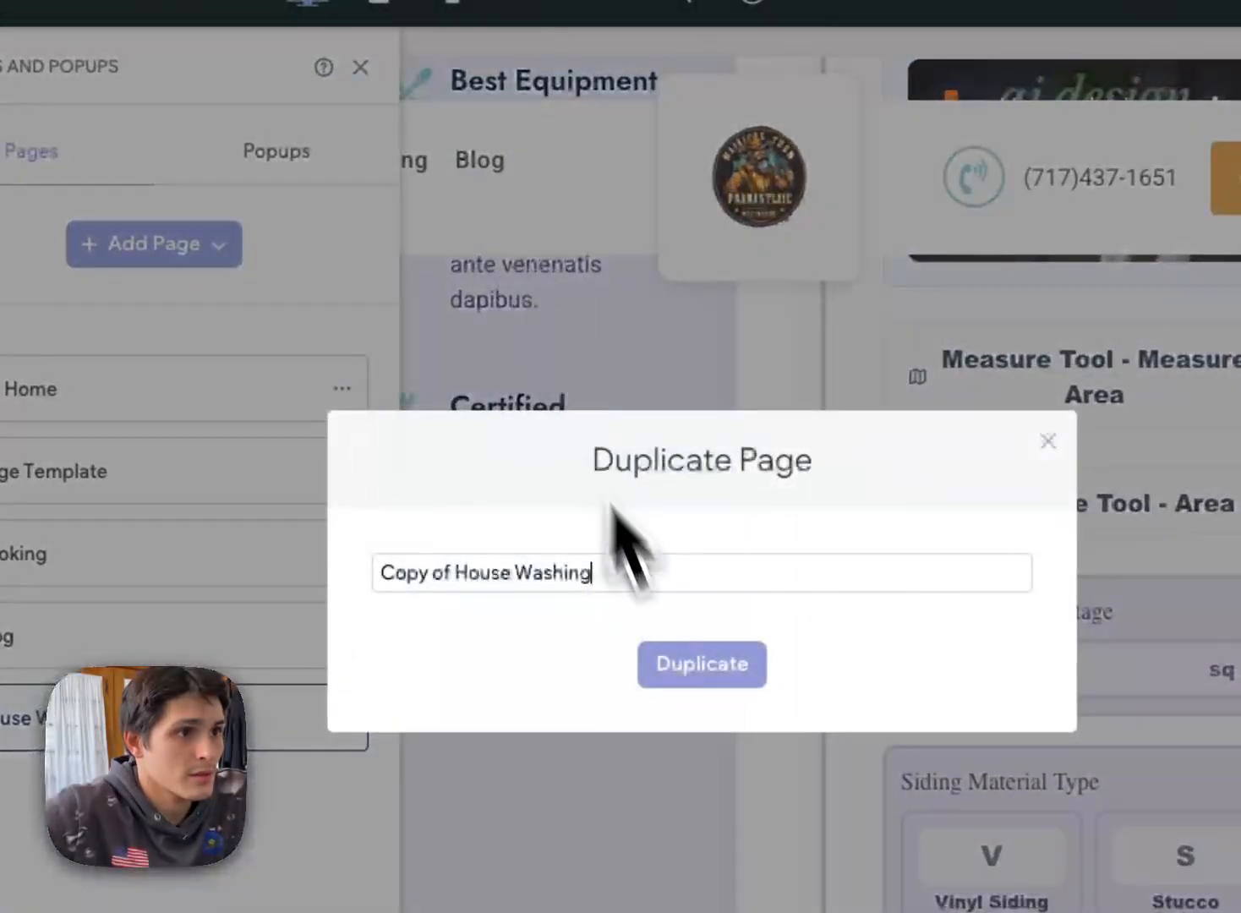
left_click(693, 668)
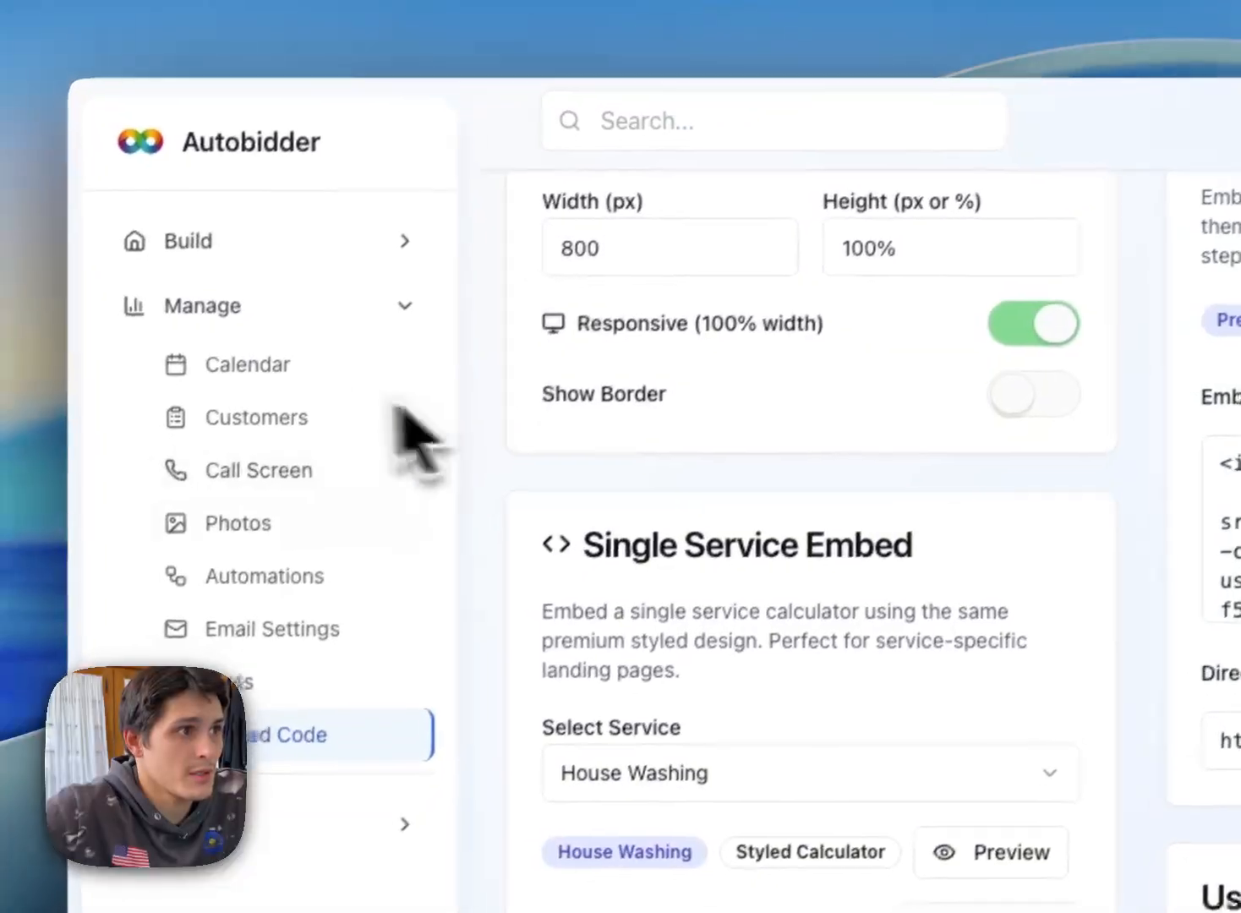
Step: Switch to Autobidder, open the Holiday Lights custom form's configuration and copy its iframe embed code
left_click(297, 241)
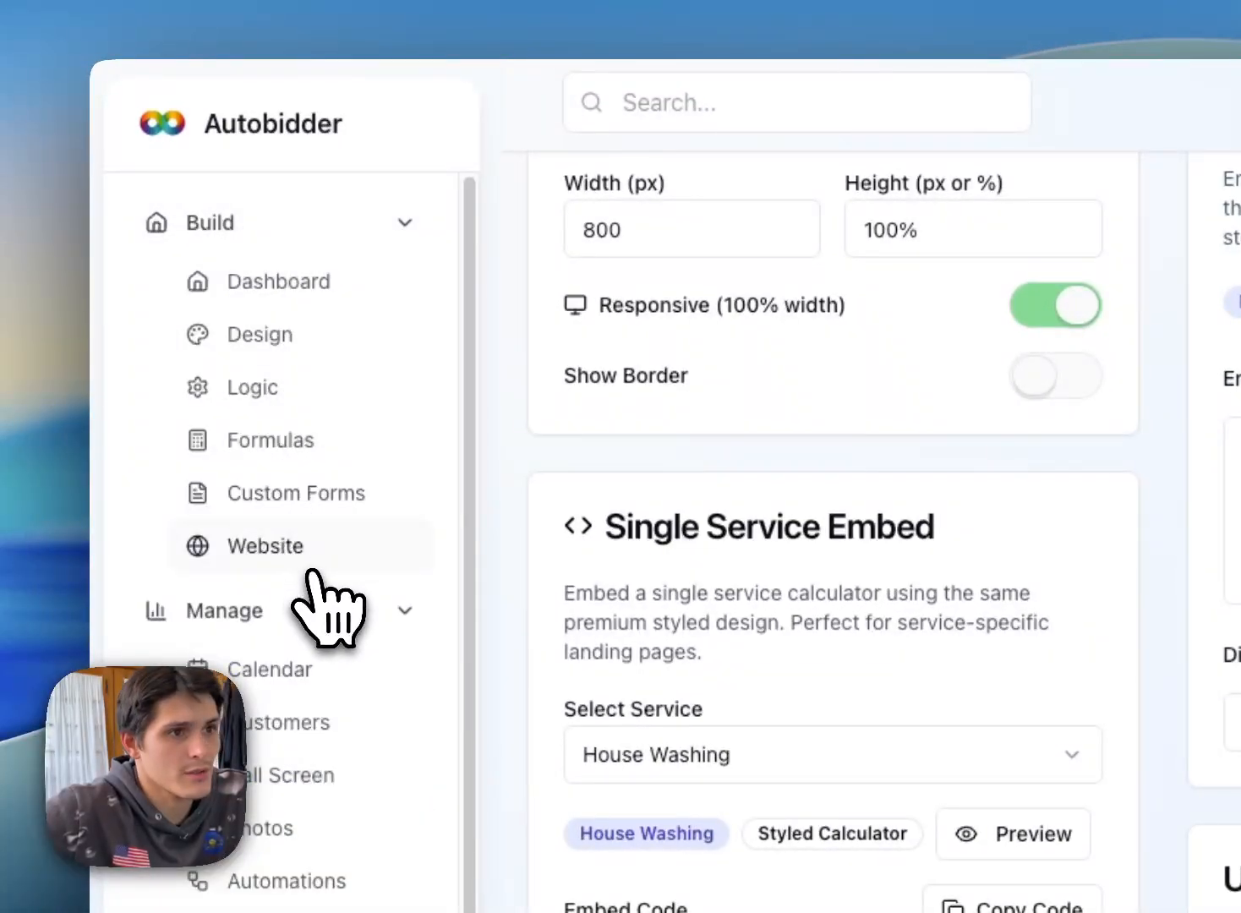
left_click(332, 498)
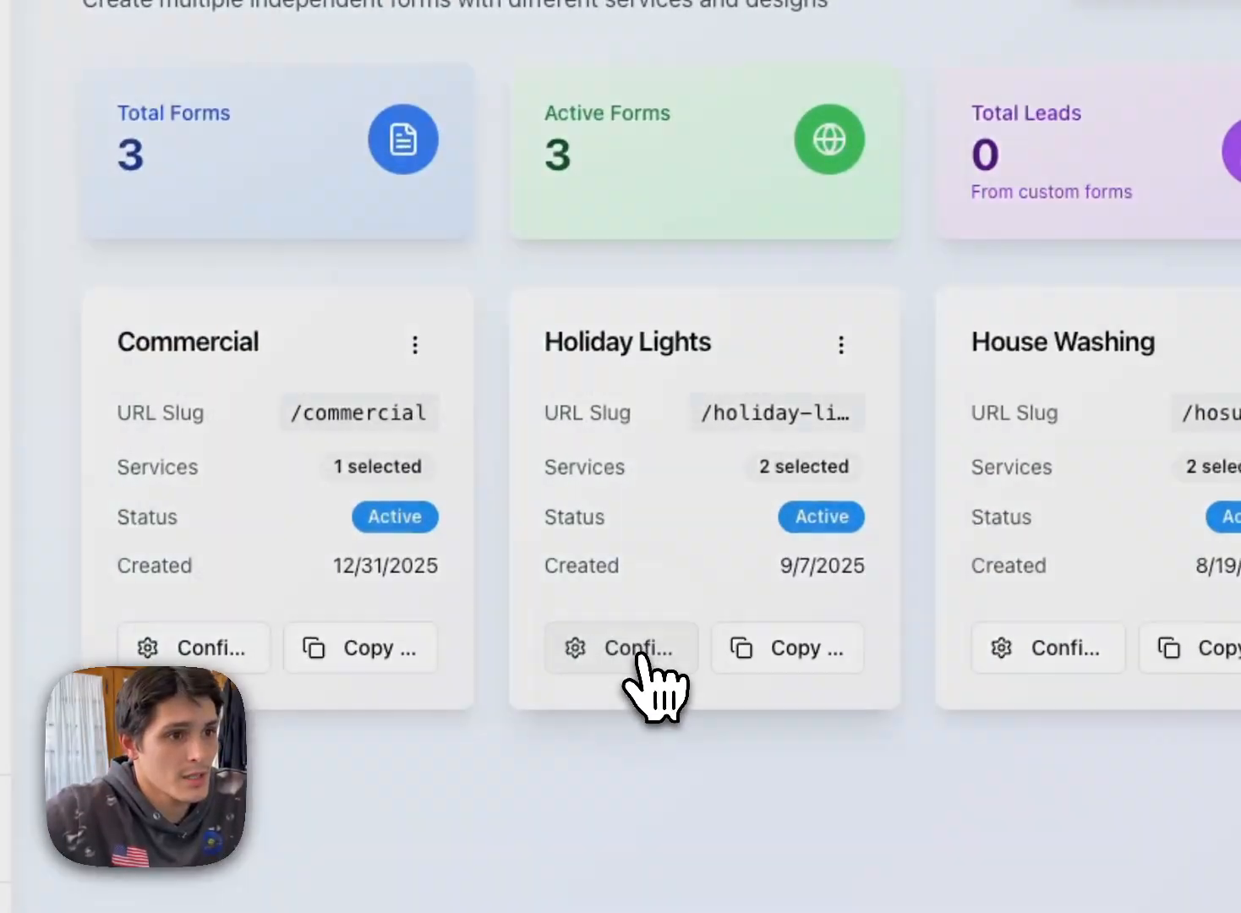
left_click(637, 657)
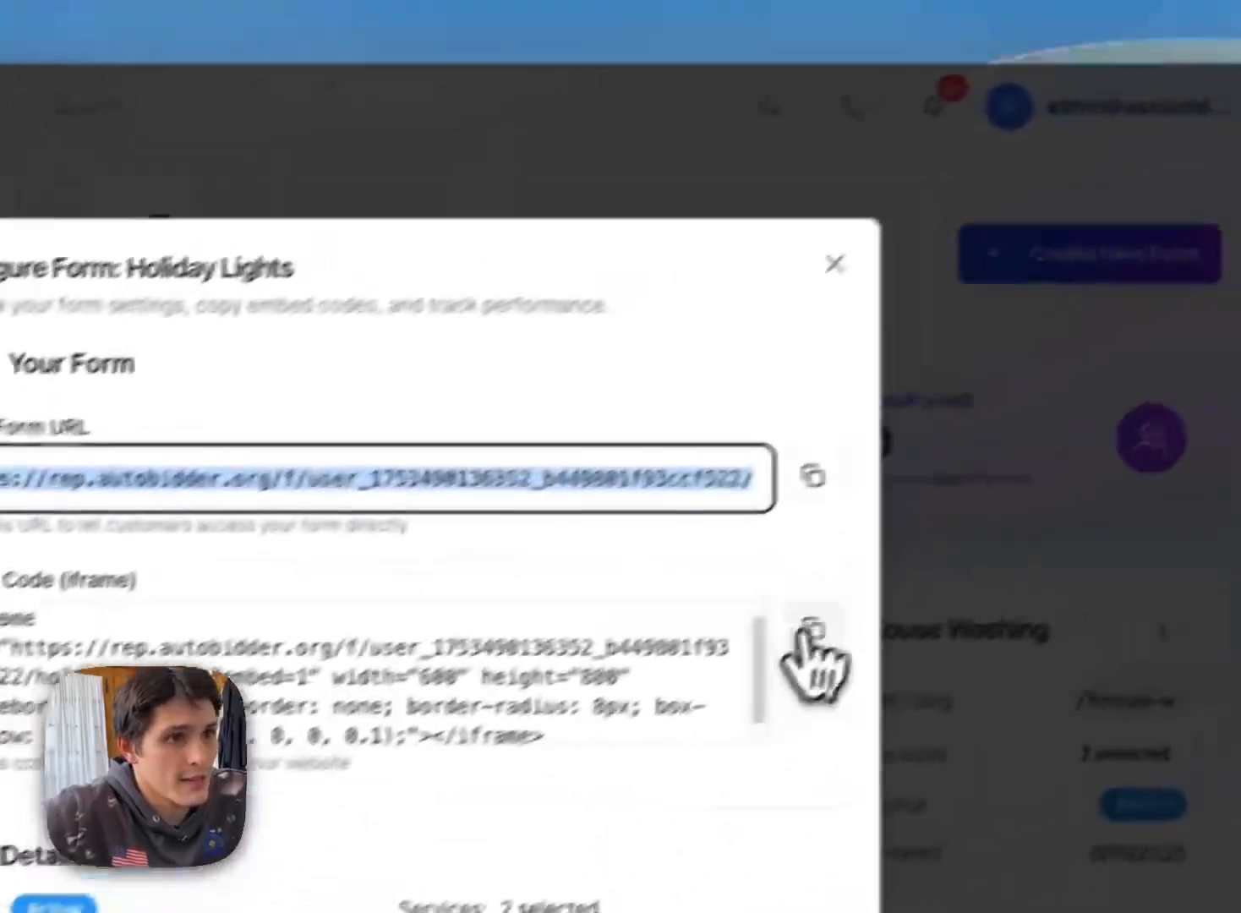
left_click(919, 341)
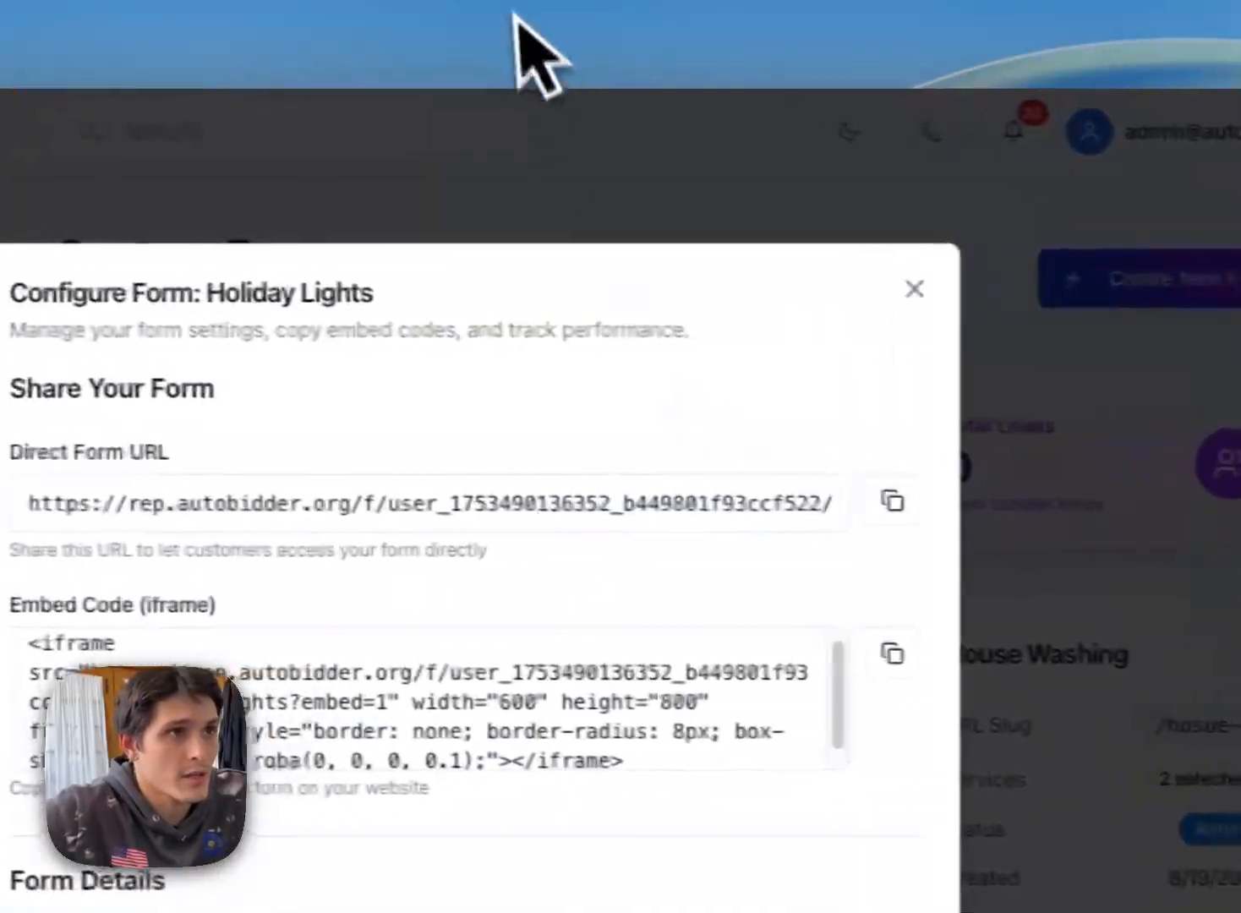
Step: Return to the website editor and replace the calculator code on the Copy of House Washing page with the Holiday Lights form's embed code
left_click(401, 11)
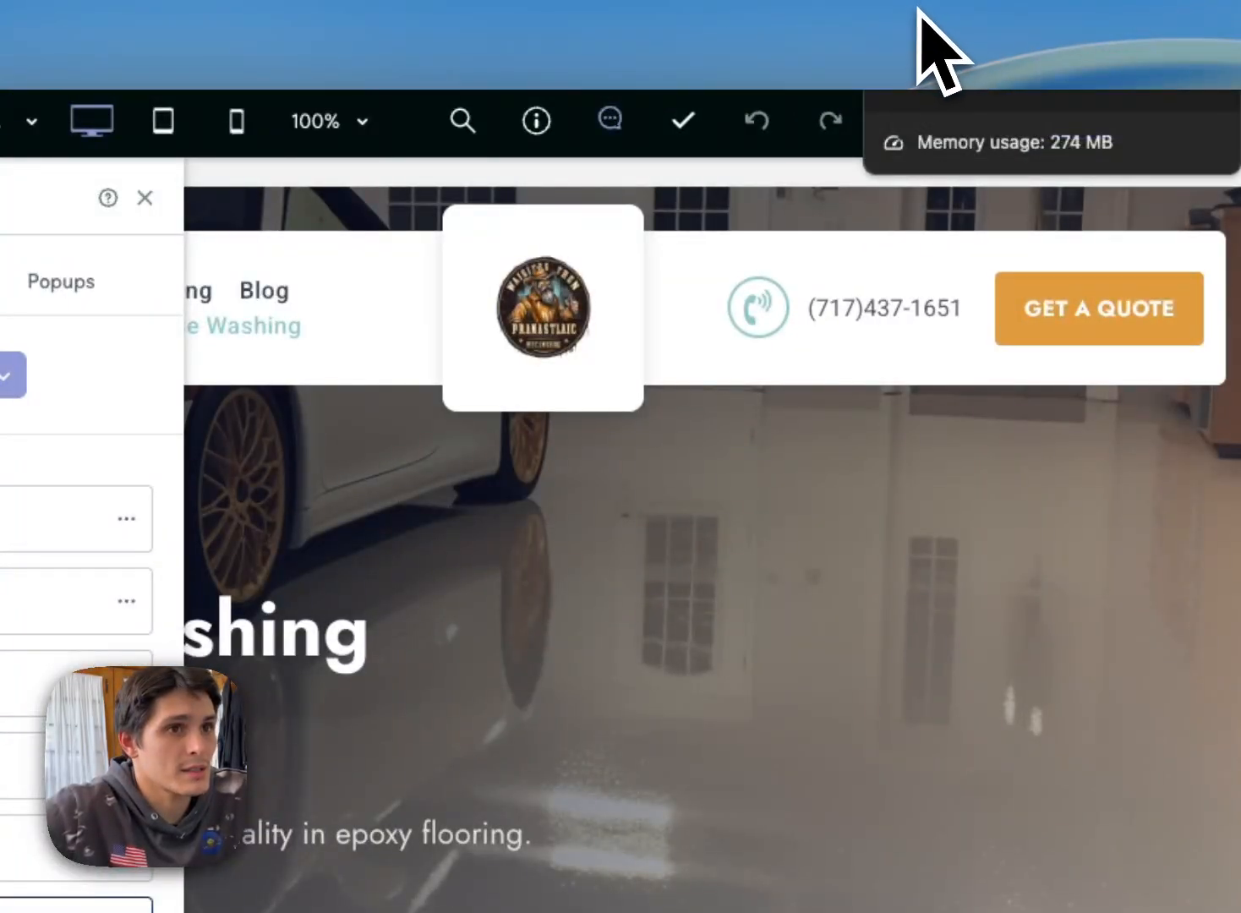
scroll(880, 499, "down", 5)
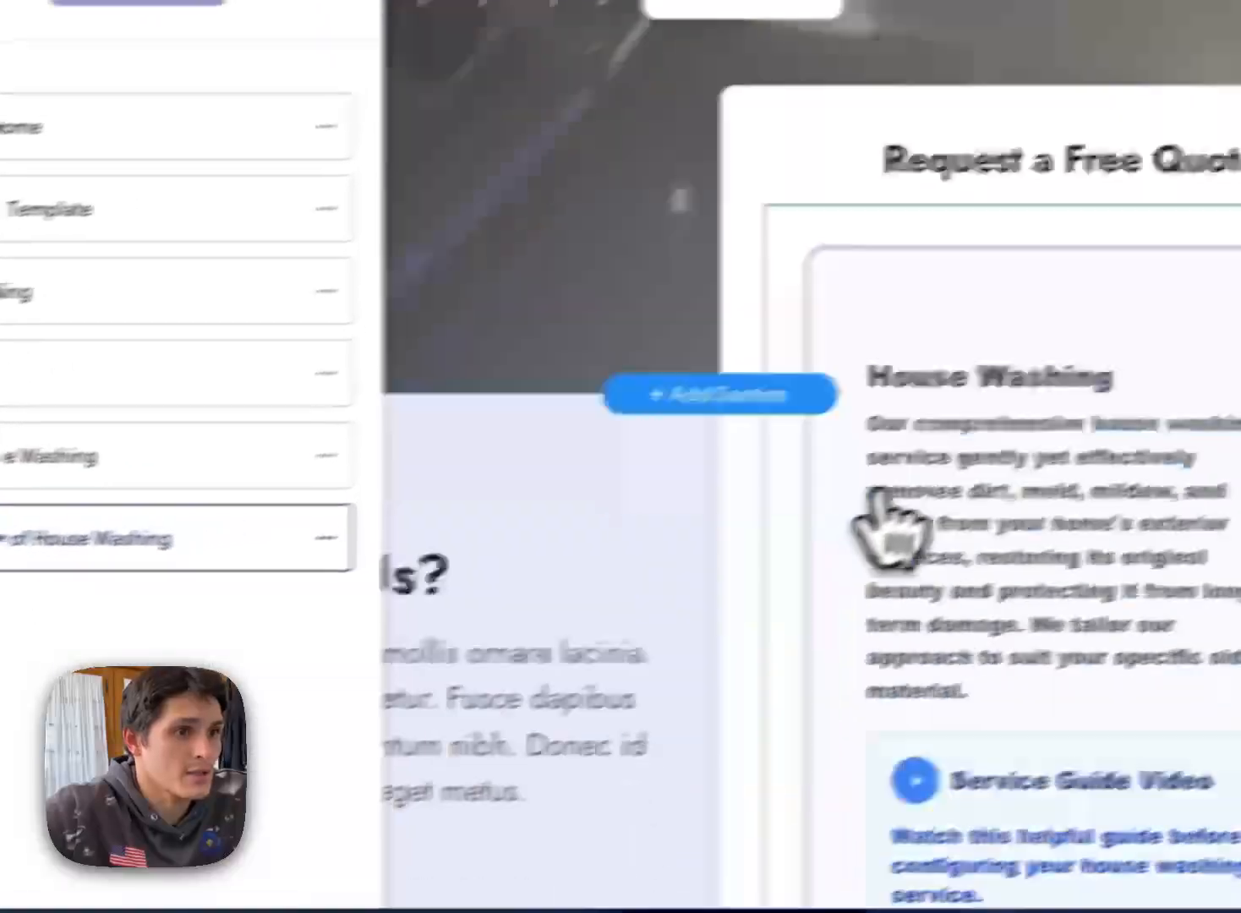
left_click(853, 486)
left_click_drag(503, 443, 308, 368)
left_click(553, 458)
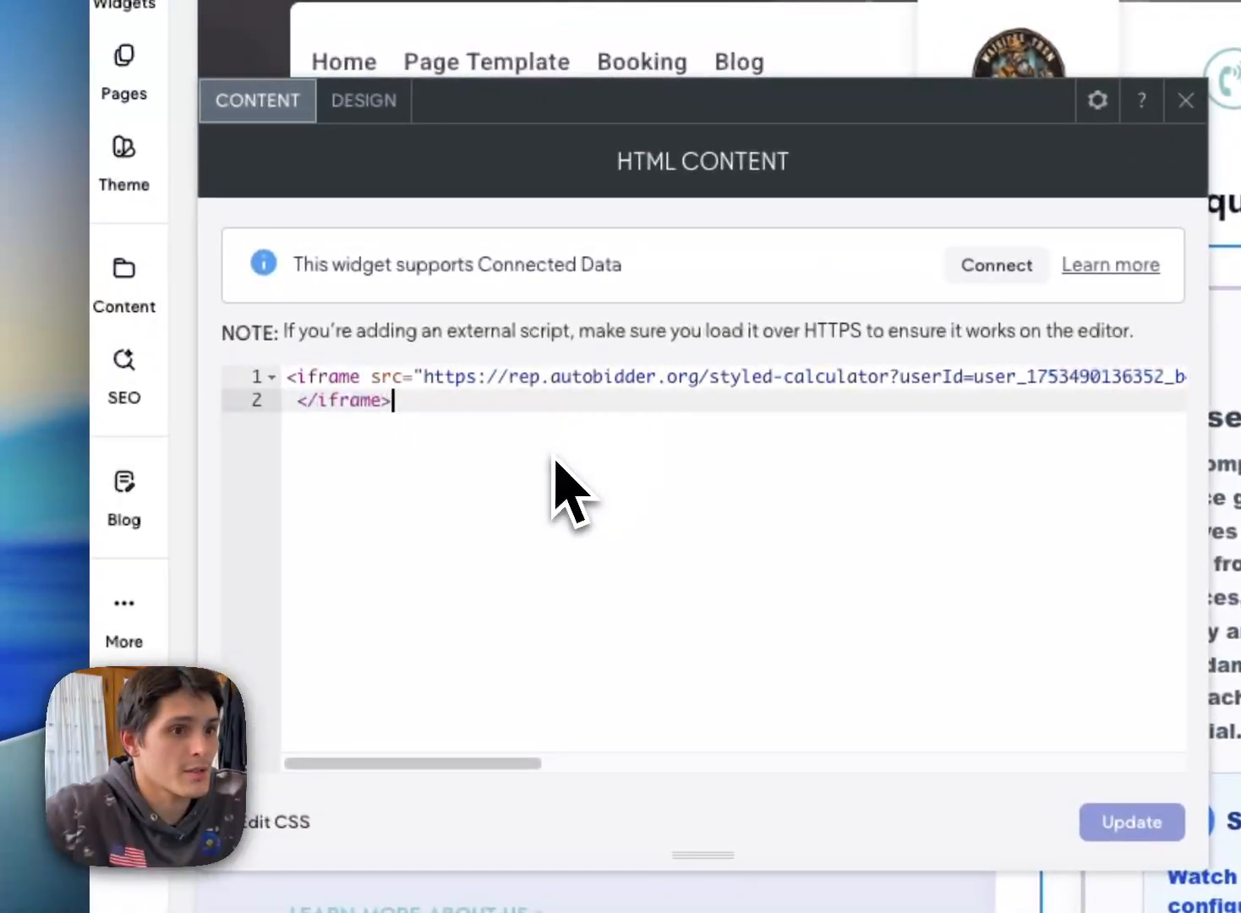
left_click_drag(554, 457, 291, 365)
right_click(365, 392)
left_click(488, 536)
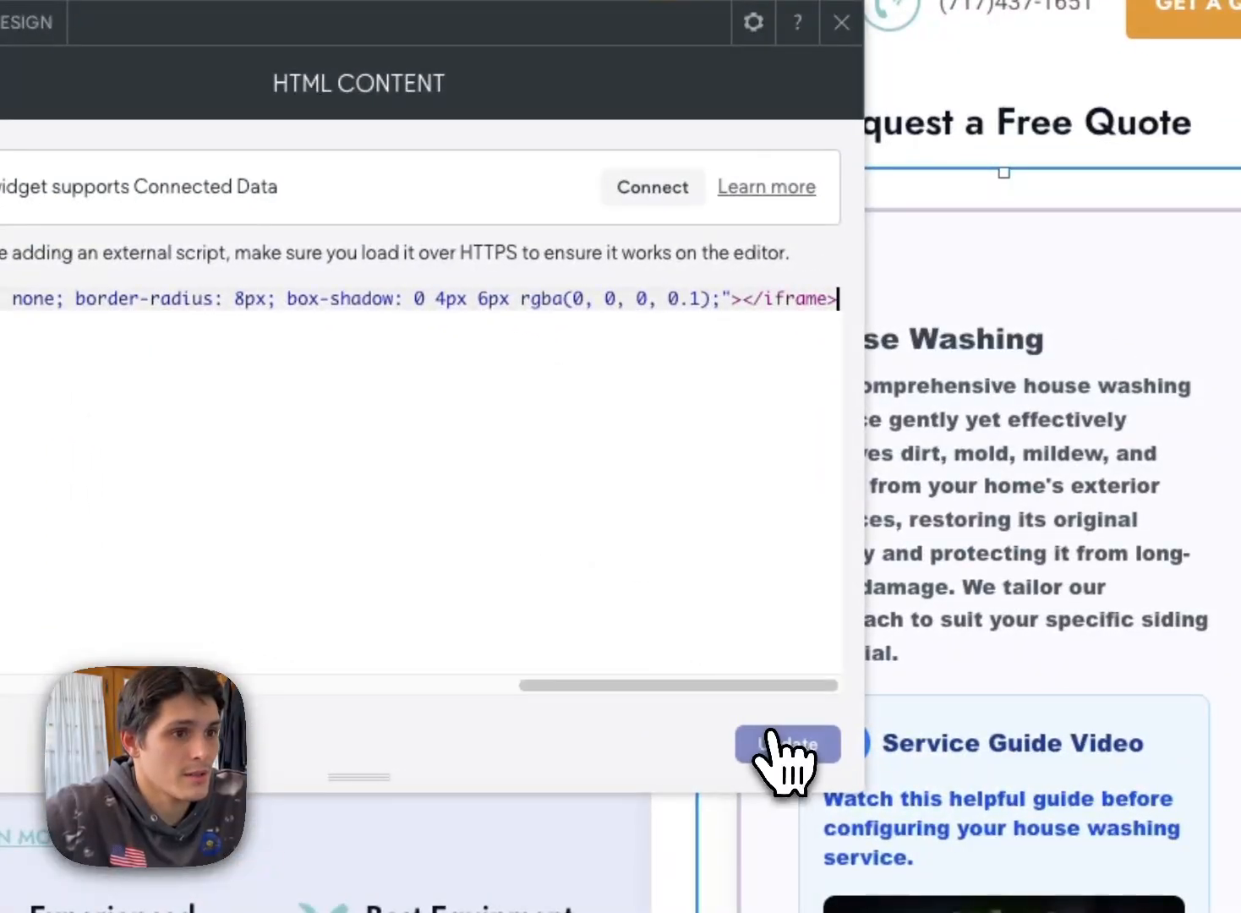
left_click(773, 740)
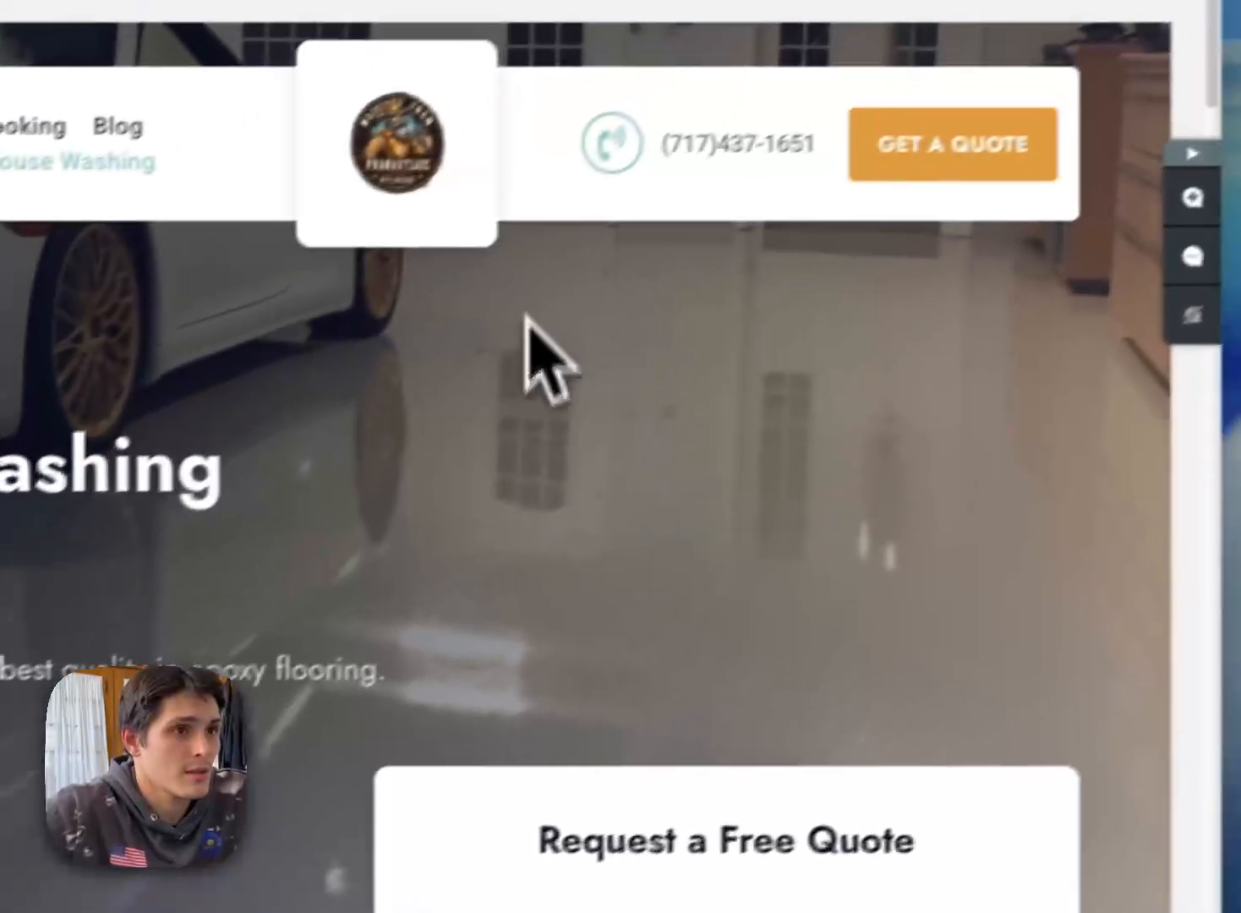
Step: Set the Holiday Lights iframe's width to 100% and check the embedded form on the page
scroll(517, 574, "up", 1)
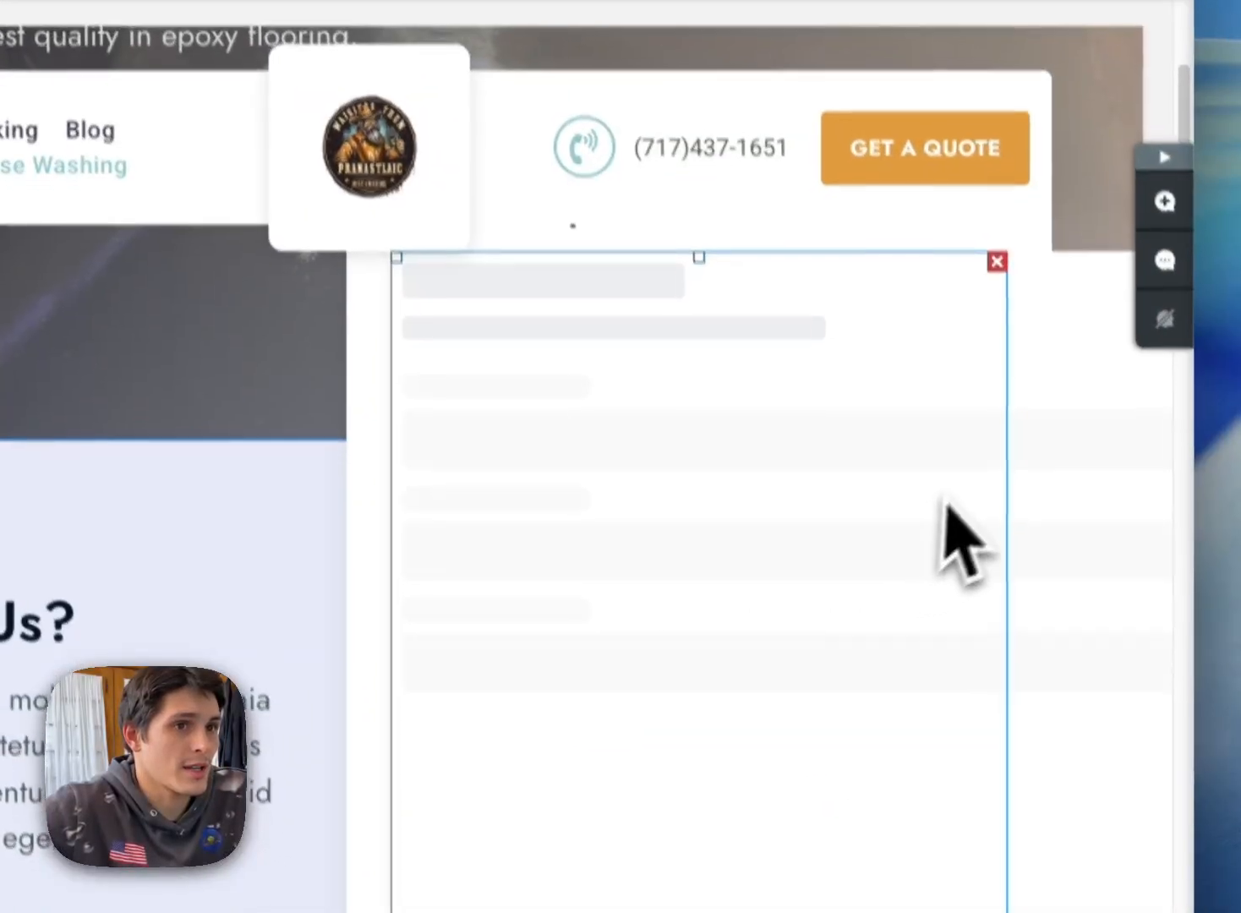
scroll(944, 493, "down", 2)
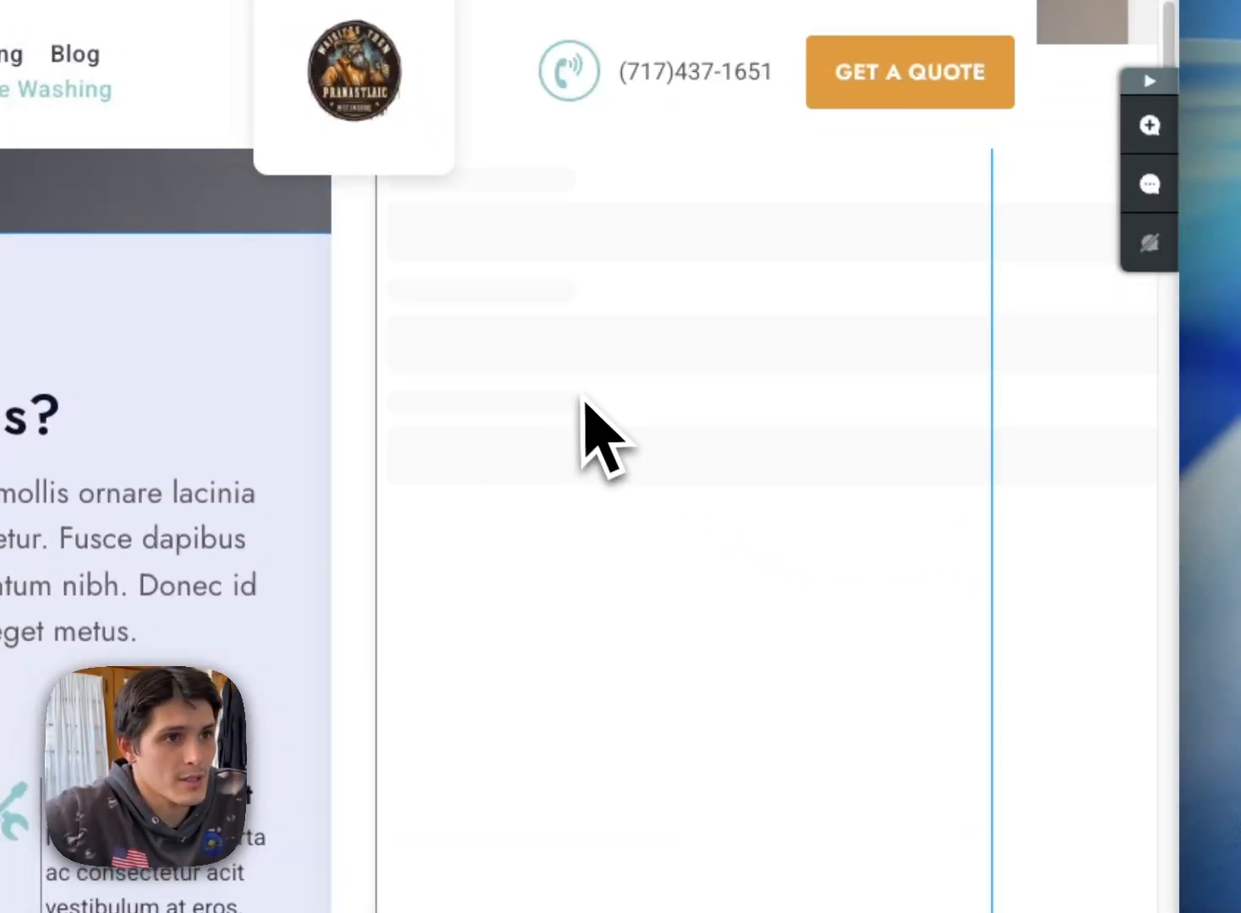
left_click(581, 414)
left_click_drag(393, 667, 524, 689)
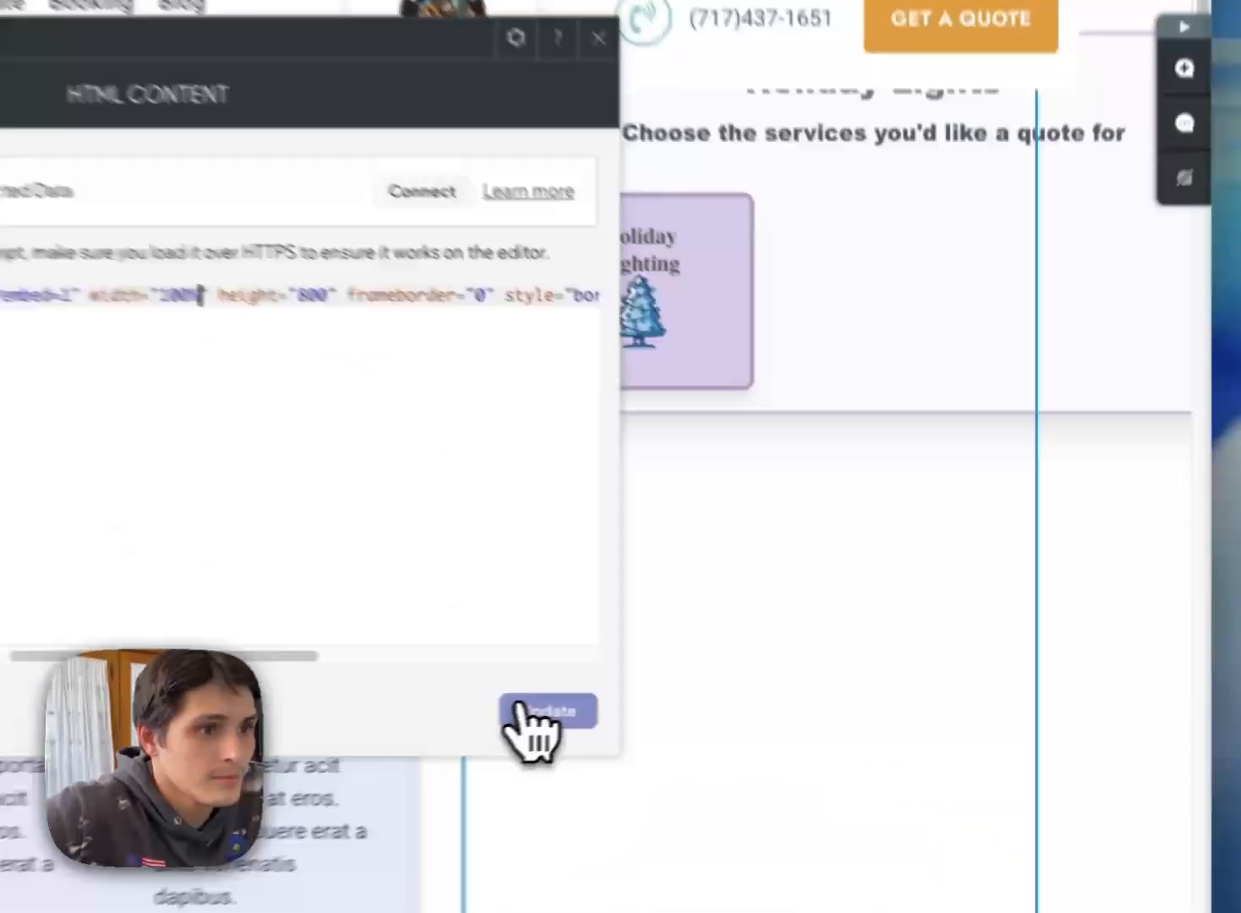
left_click(706, 669)
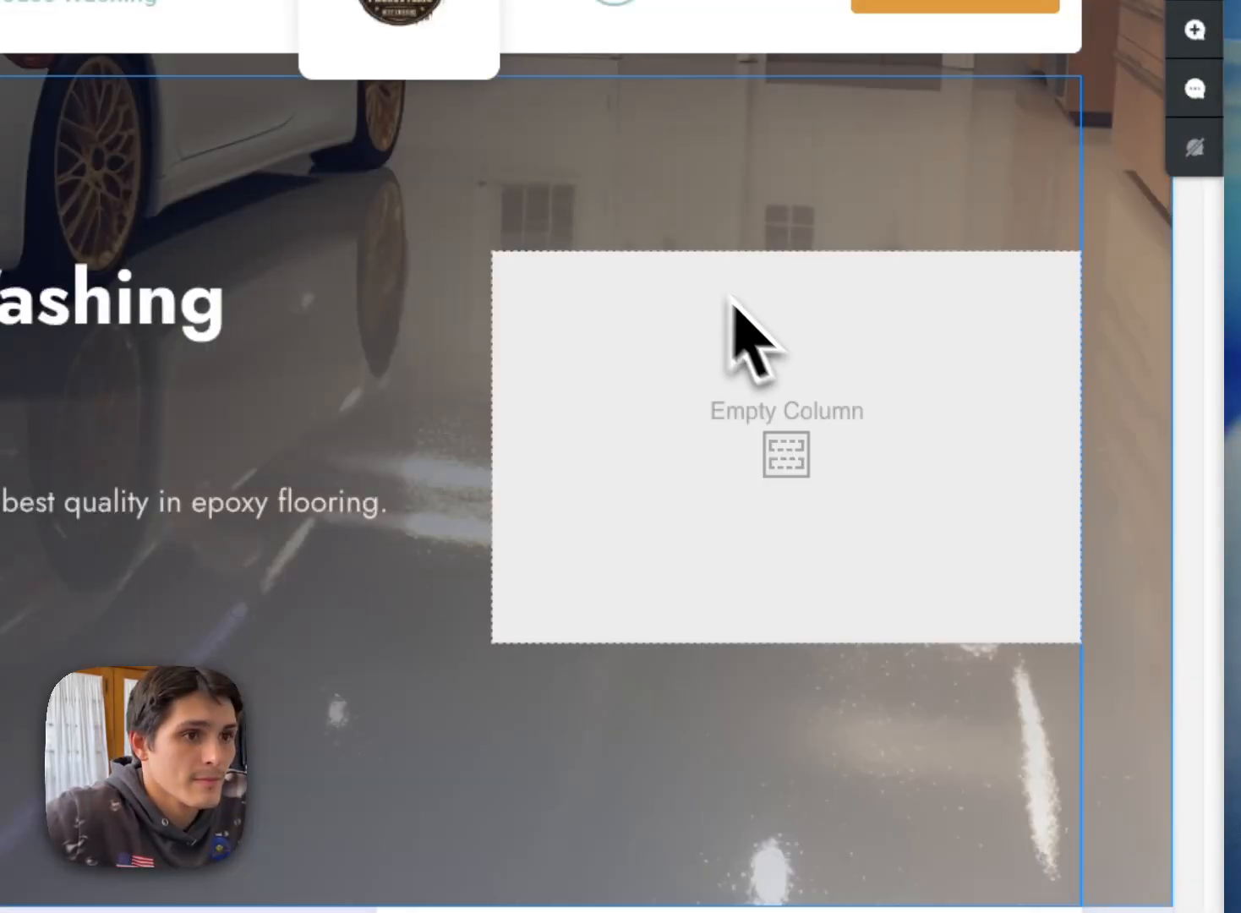
scroll(936, 498, "down", 4)
scroll(948, 484, "up", 1)
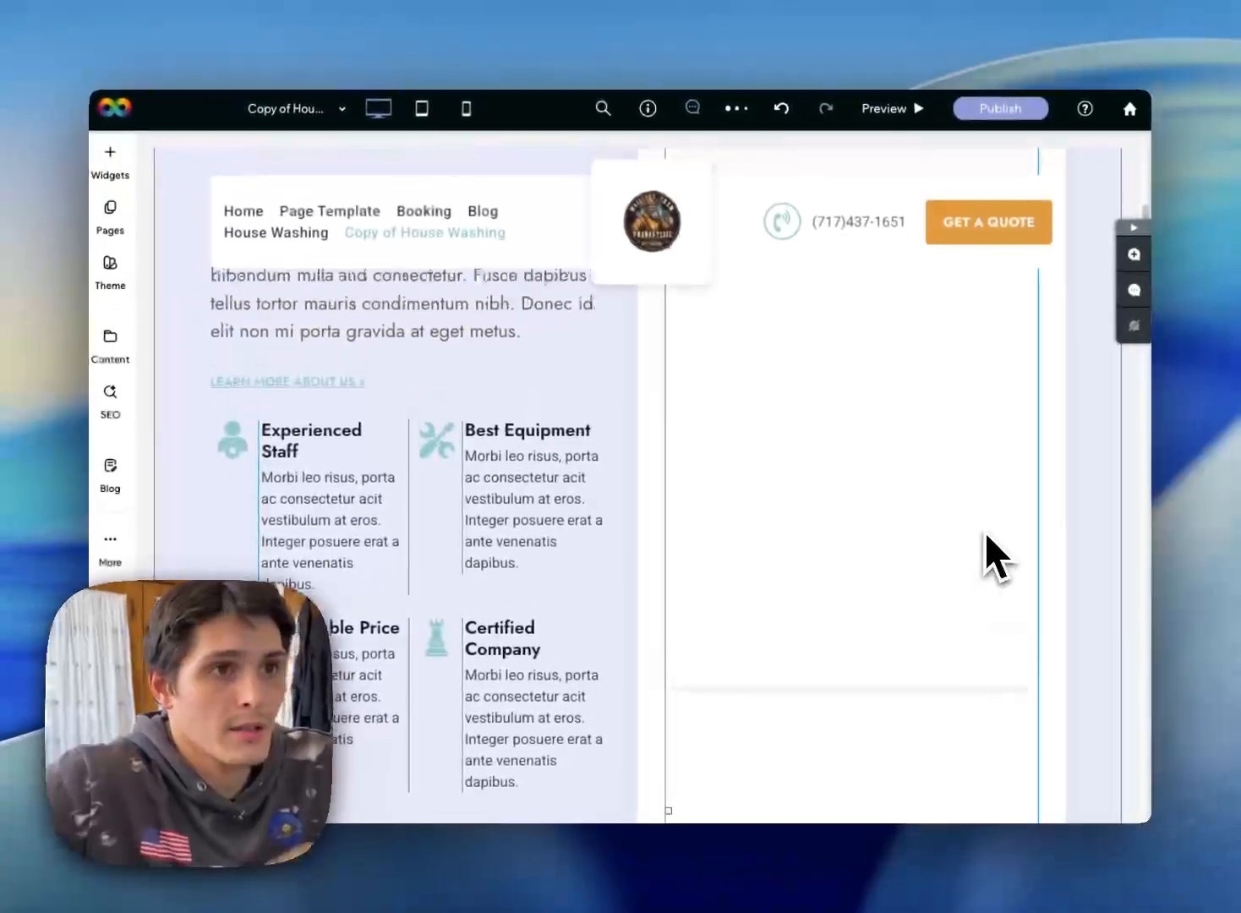
scroll(985, 526, "up", 3)
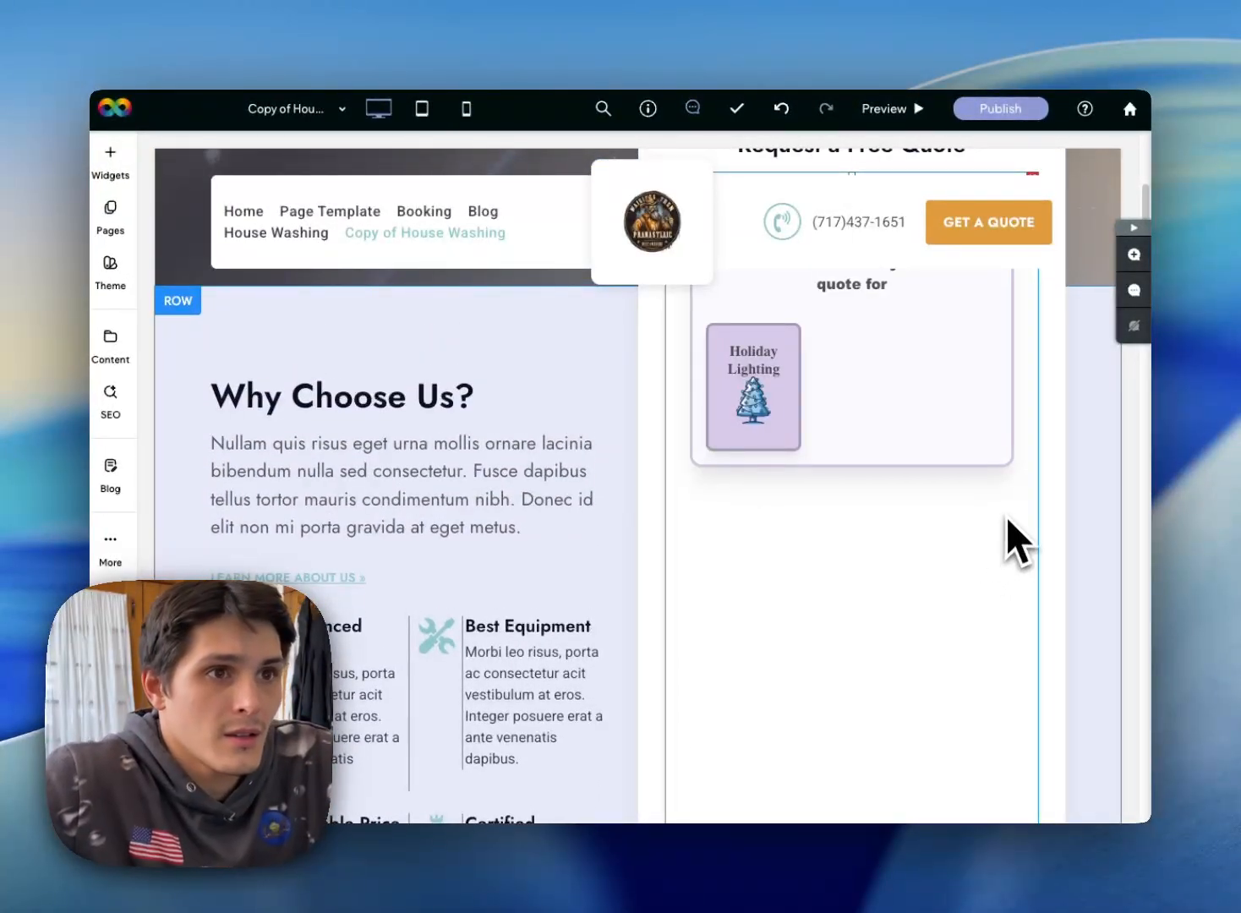
scroll(929, 511, "up", 2)
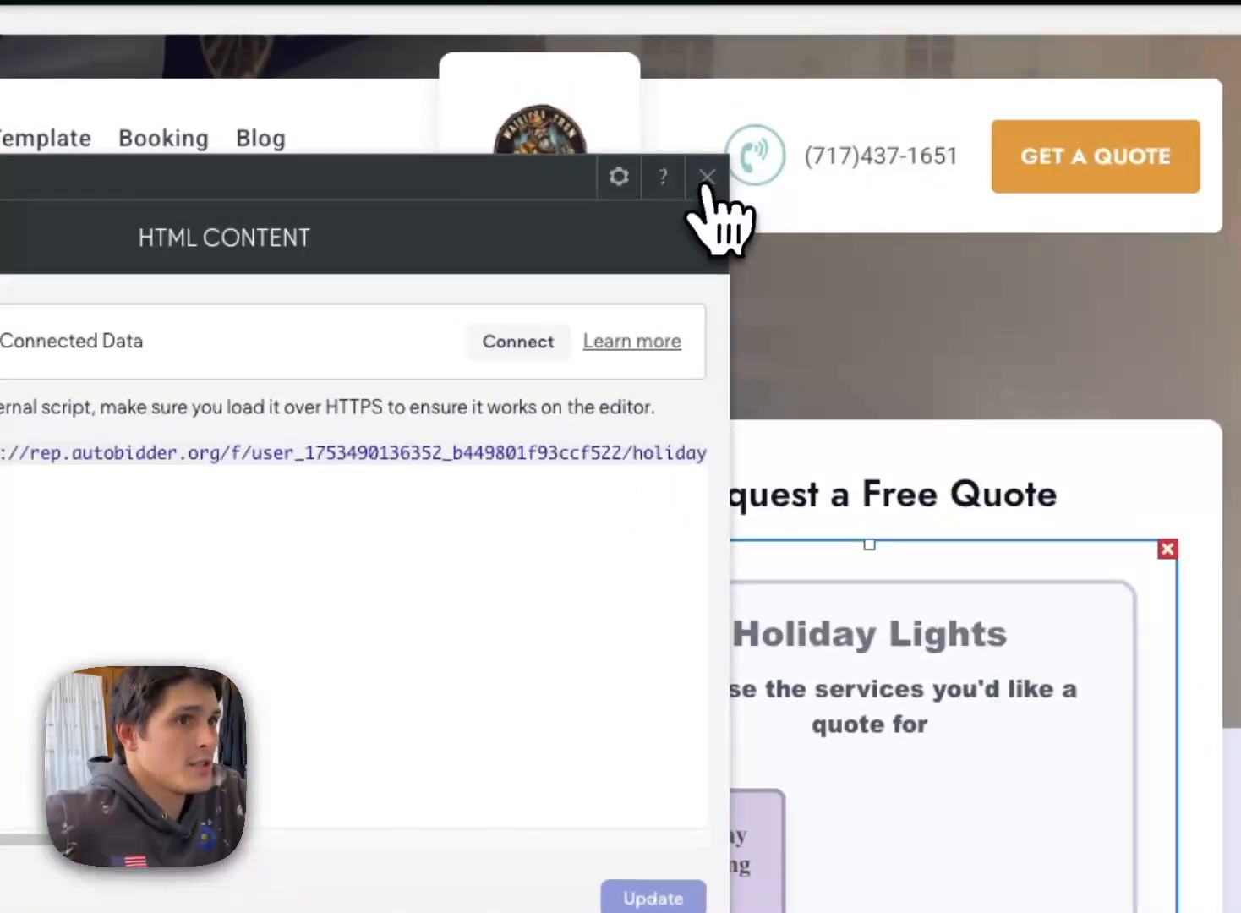
left_click(709, 178)
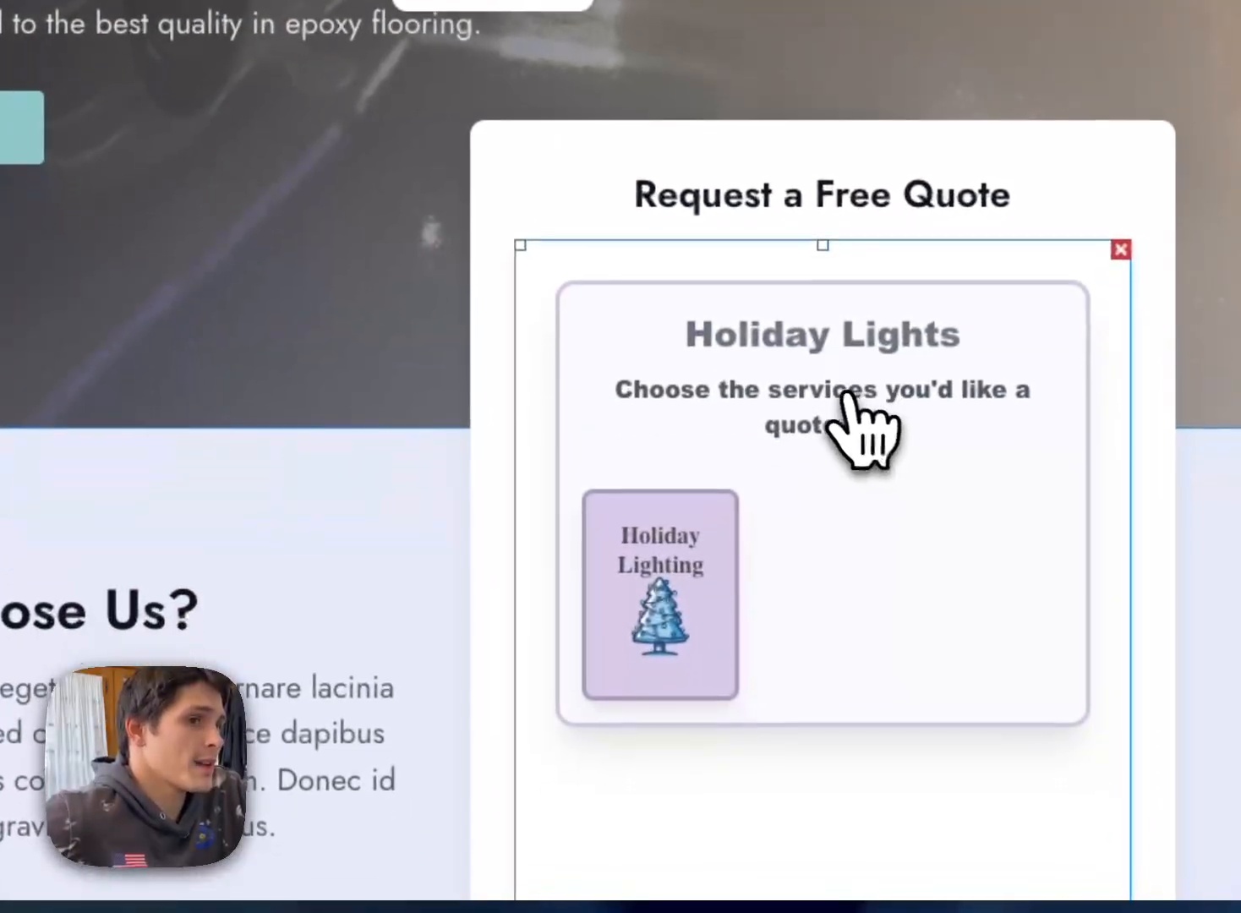
scroll(230, 344, "up", 2)
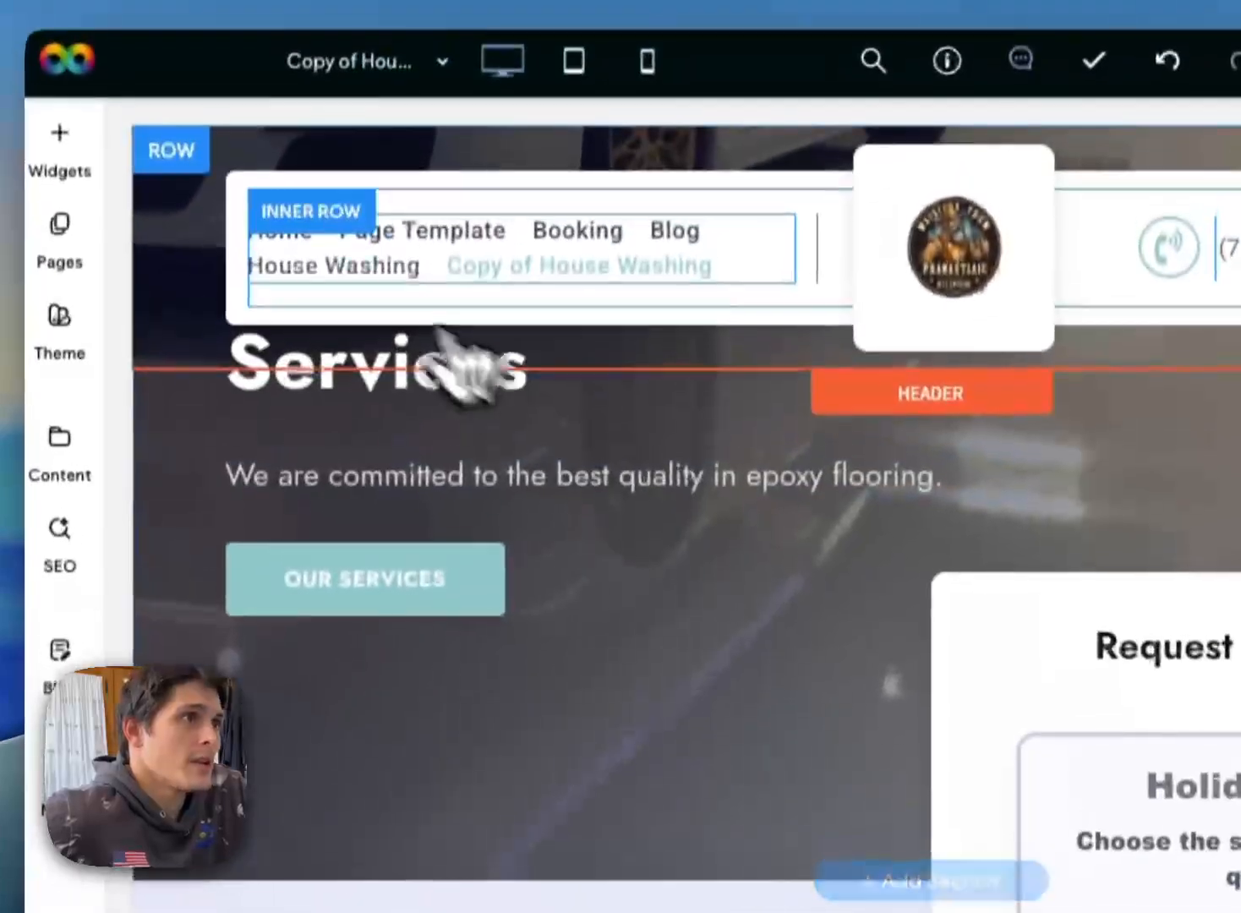
Step: Add a new popup from the blank template with the name "Blank" and close the page list
left_click(124, 230)
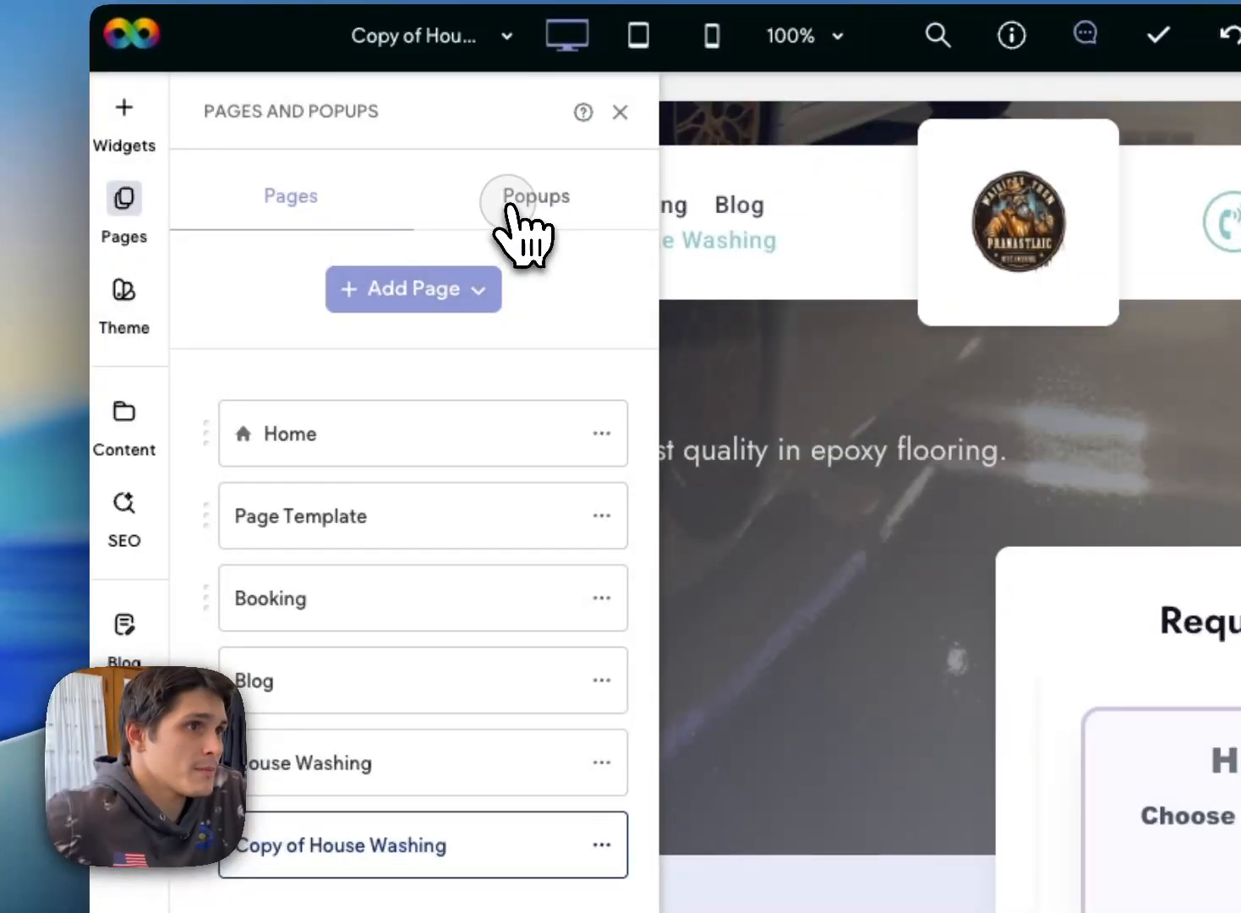
left_click(395, 294)
left_click(390, 465)
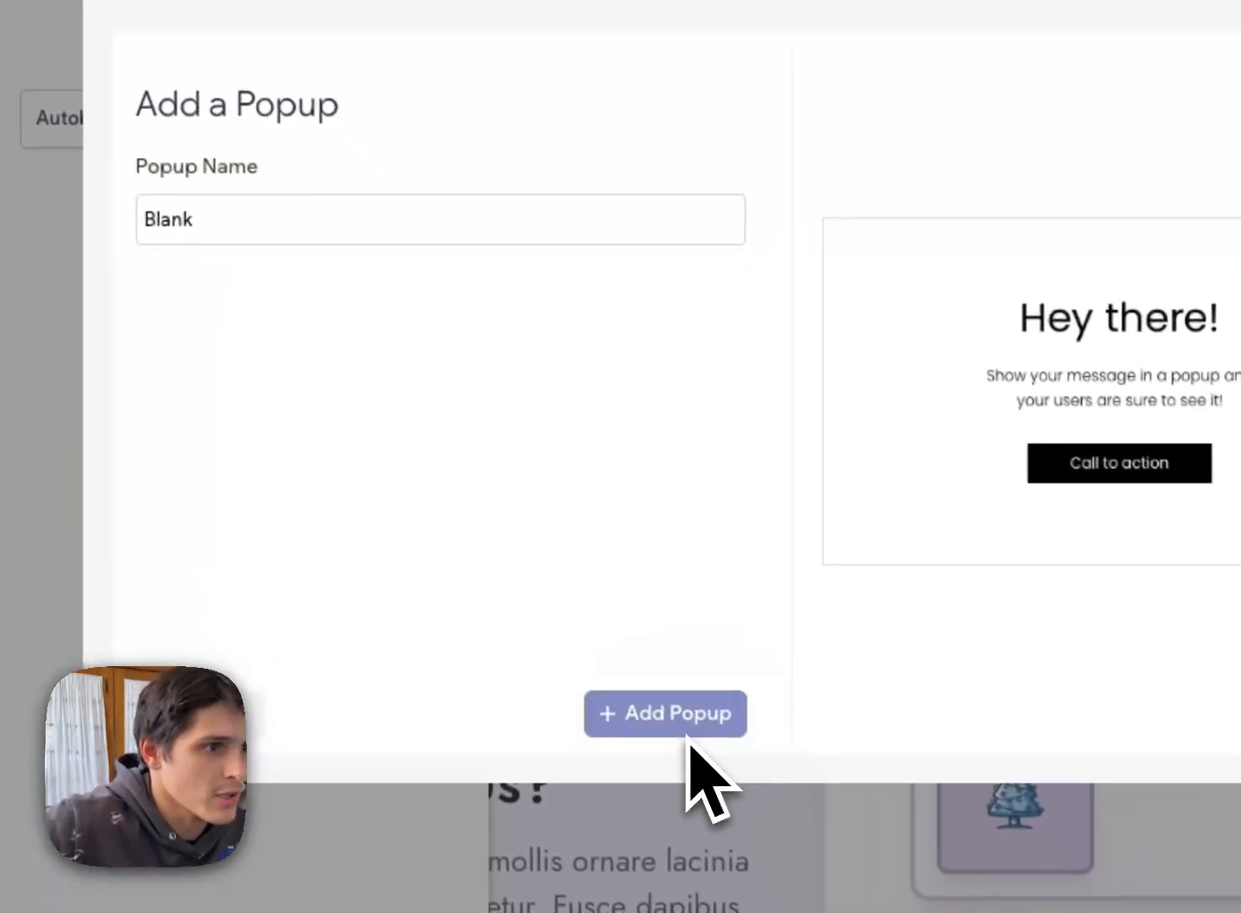
left_click(676, 718)
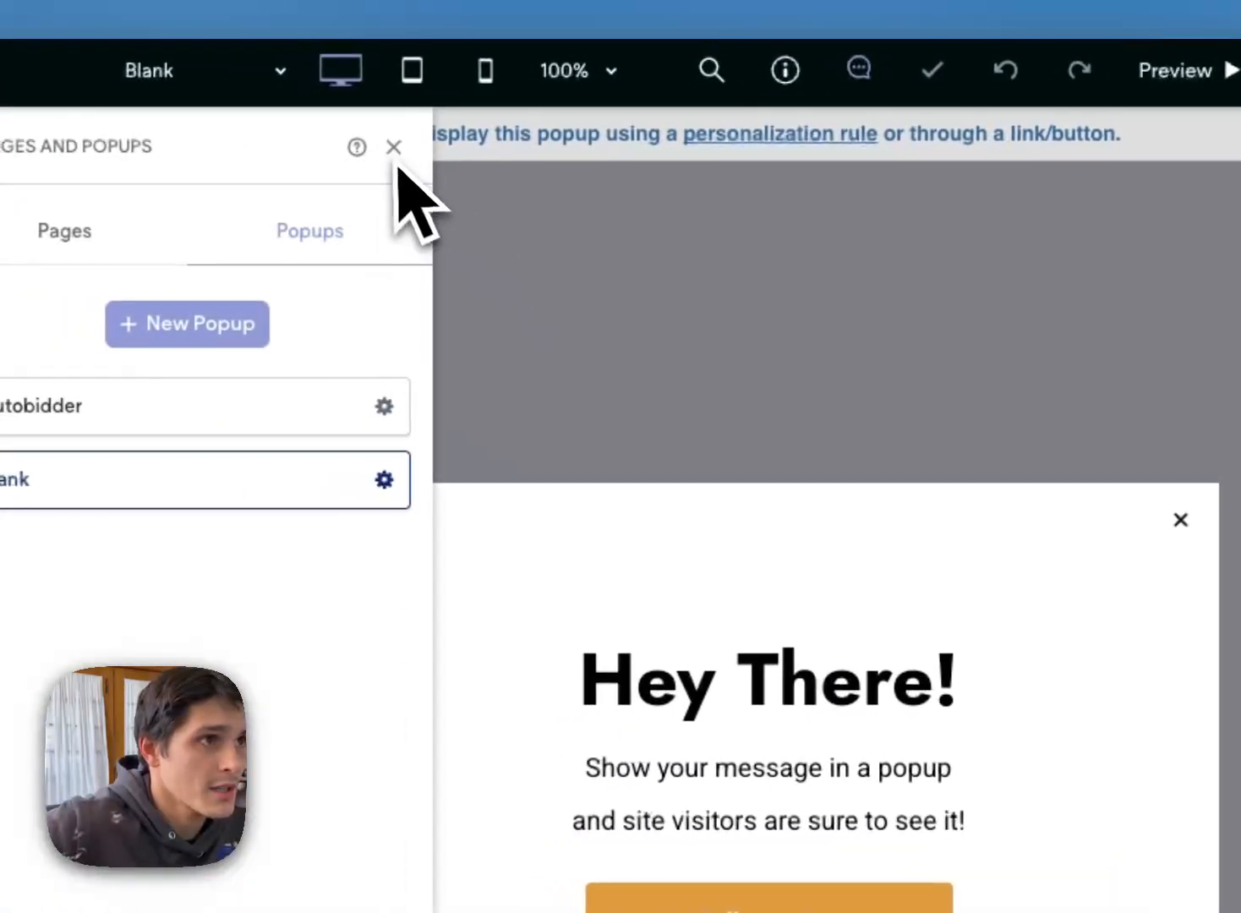
left_click(101, 87)
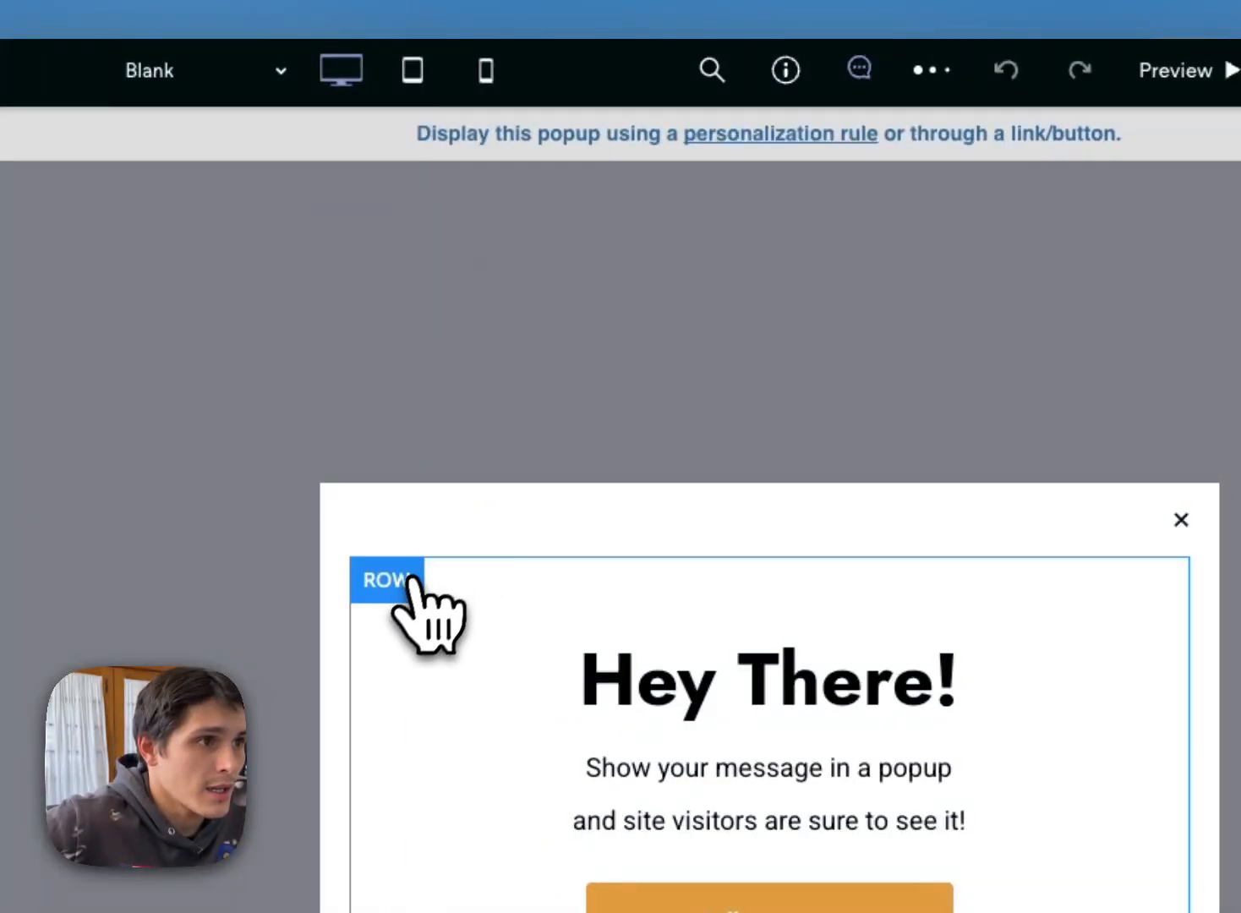
Step: Add an empty row below the popup's template row and delete the template row with its sample content
left_click(409, 580)
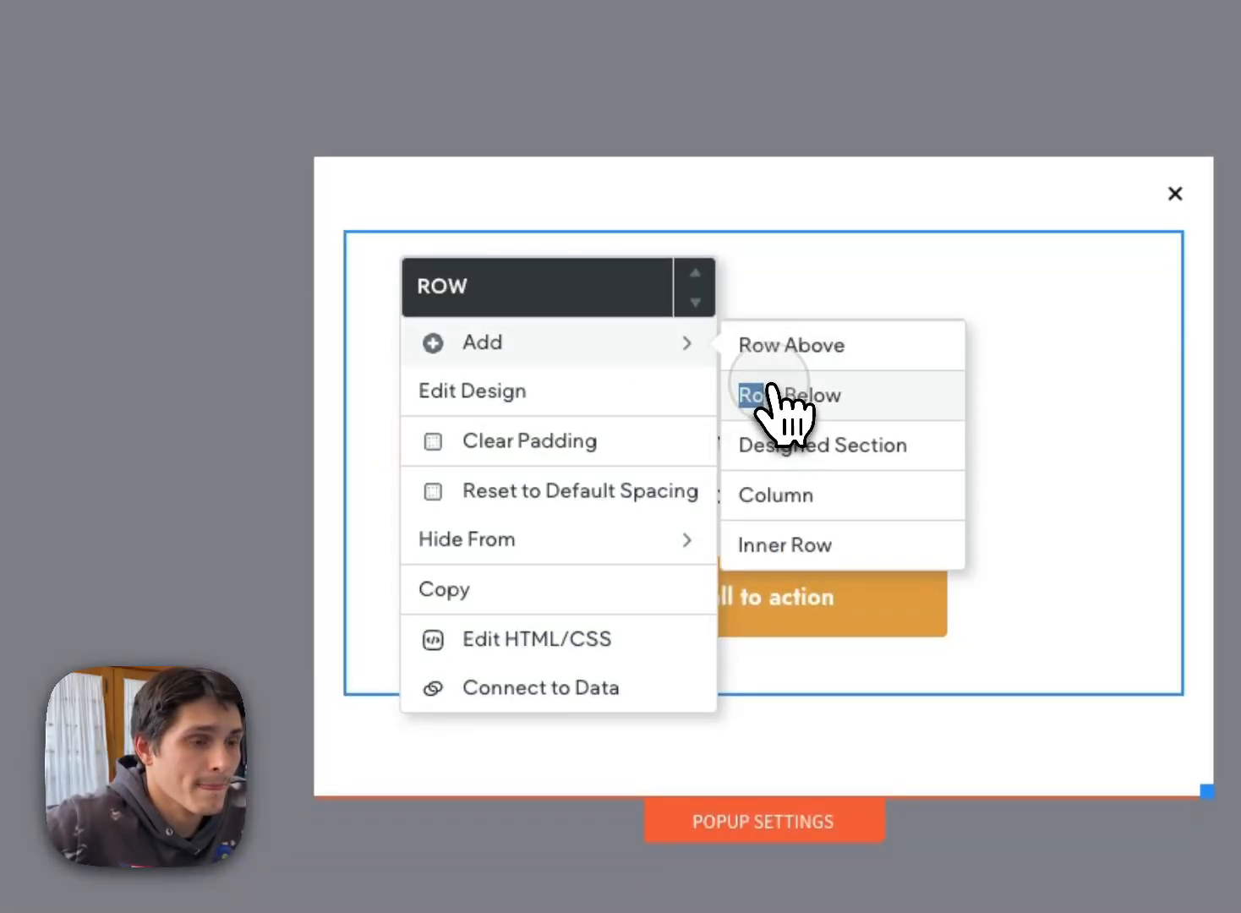
left_click(771, 395)
left_click(372, 252)
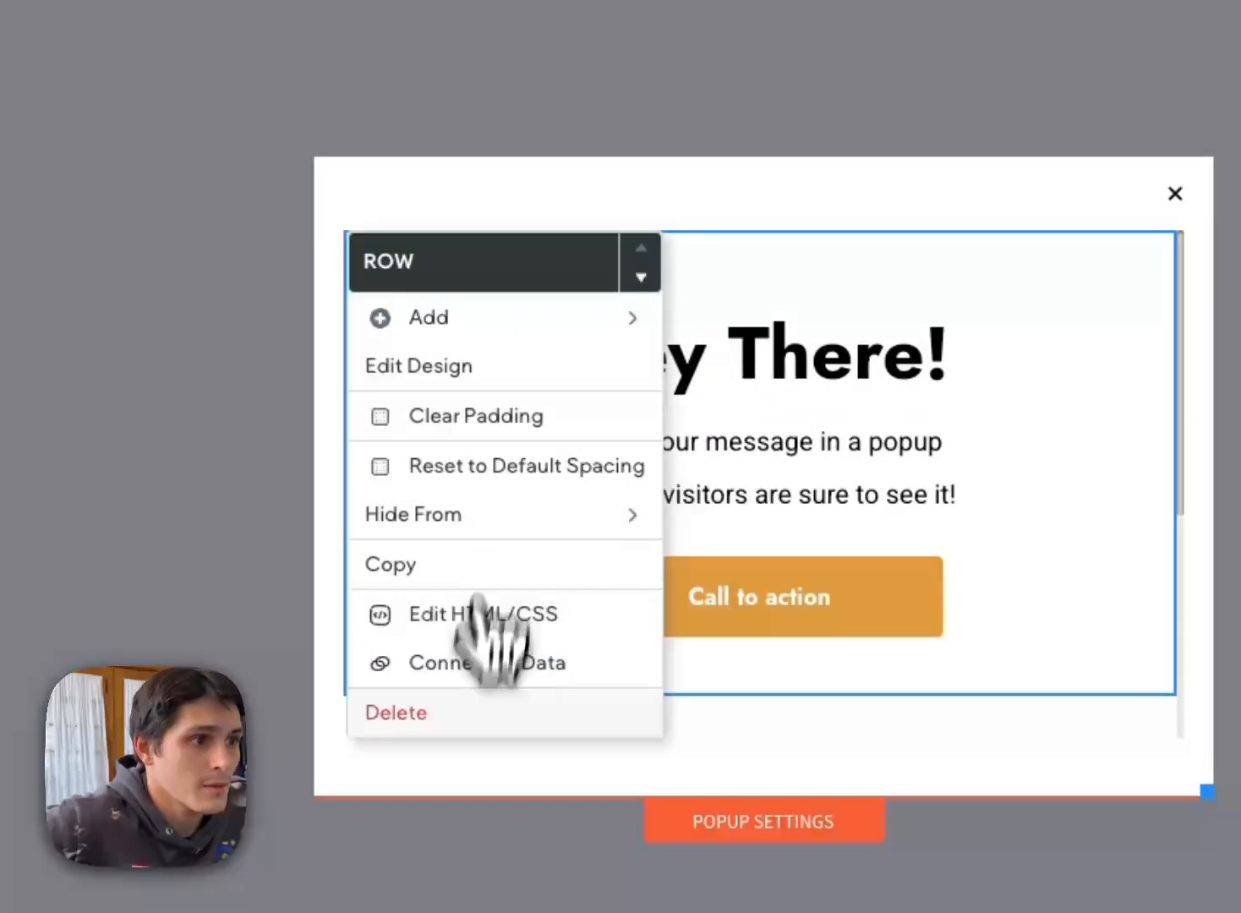
left_click(452, 727)
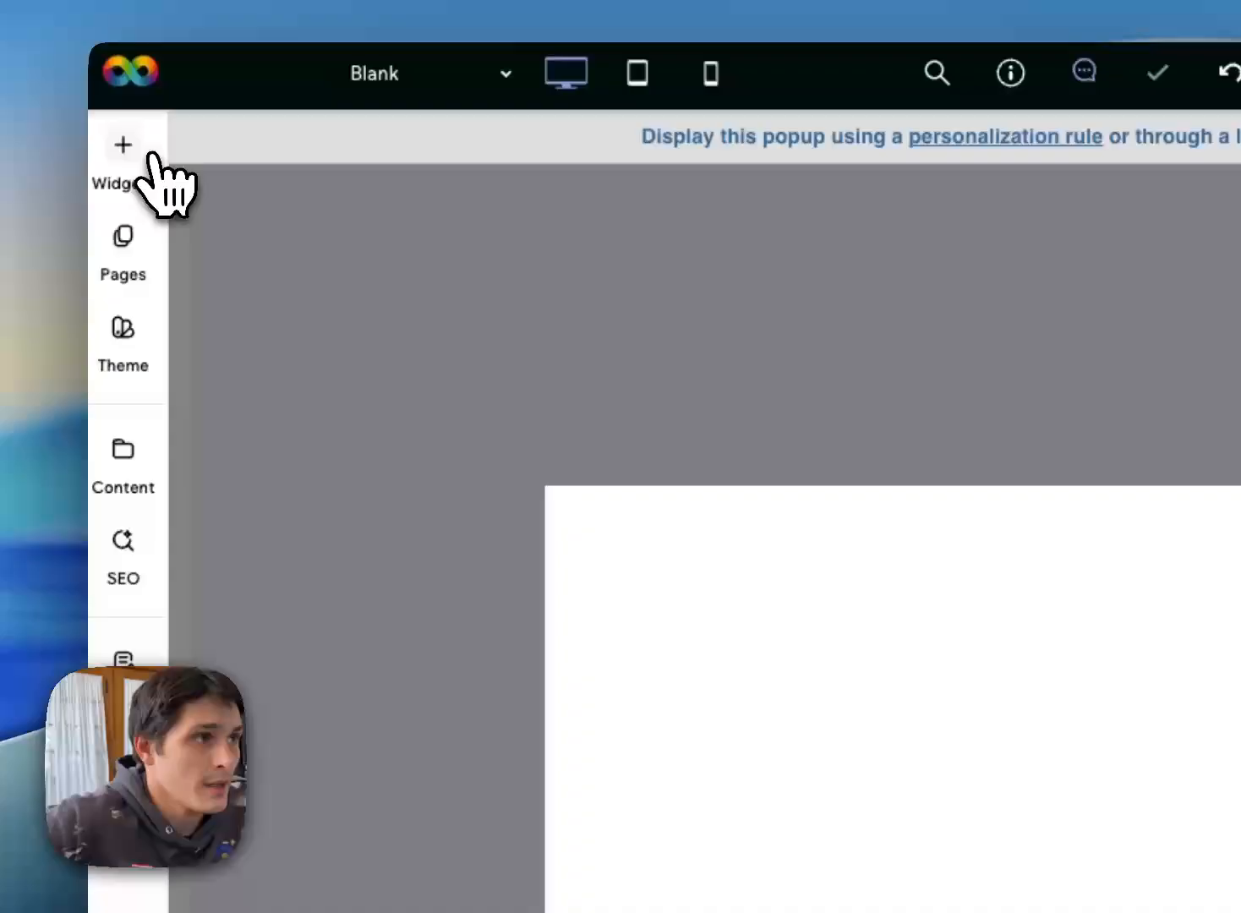
Step: Add an HTML widget to the popup's empty row and insert the Holiday Lights iframe code with its width at 100%
left_click(123, 148)
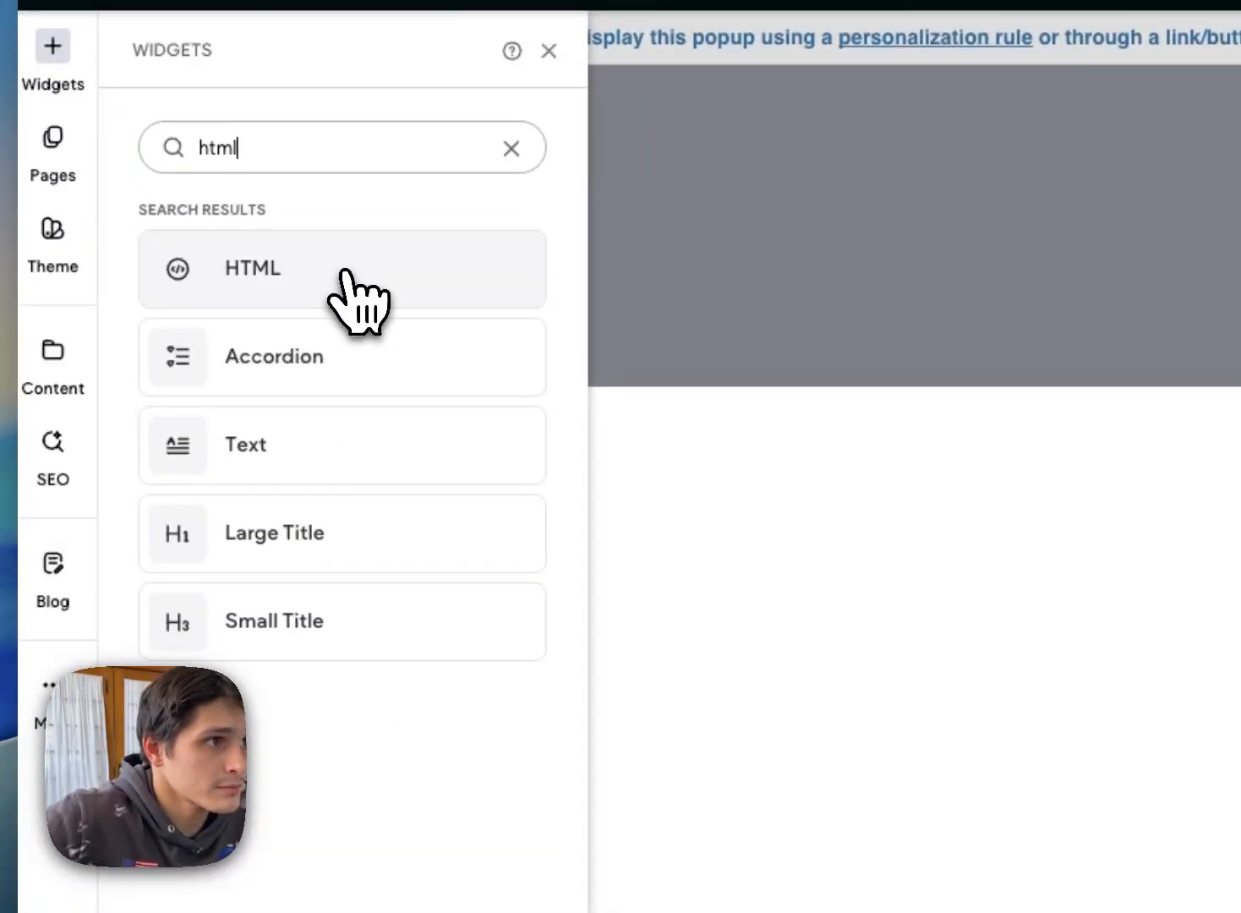
left_click_drag(344, 272, 770, 532)
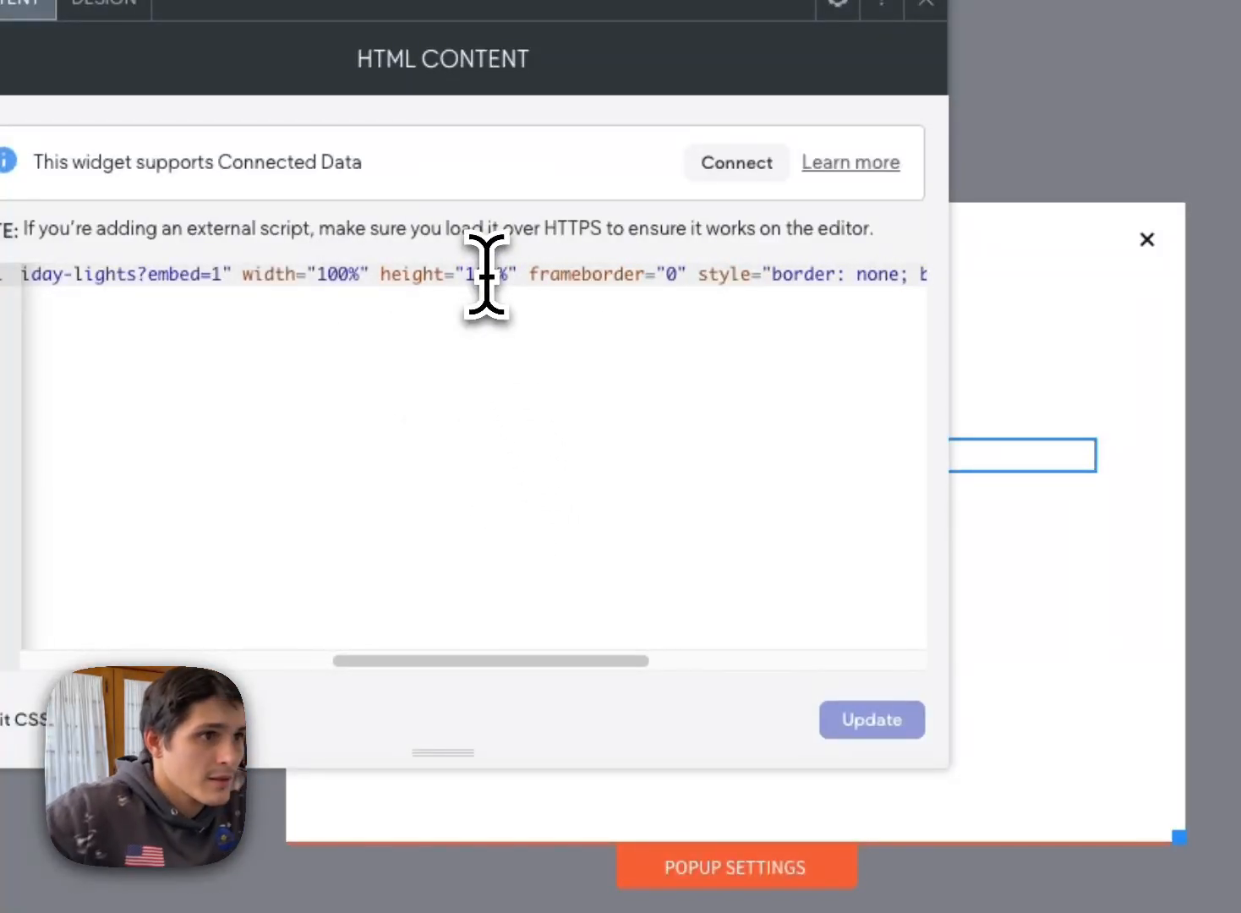
left_click(871, 719)
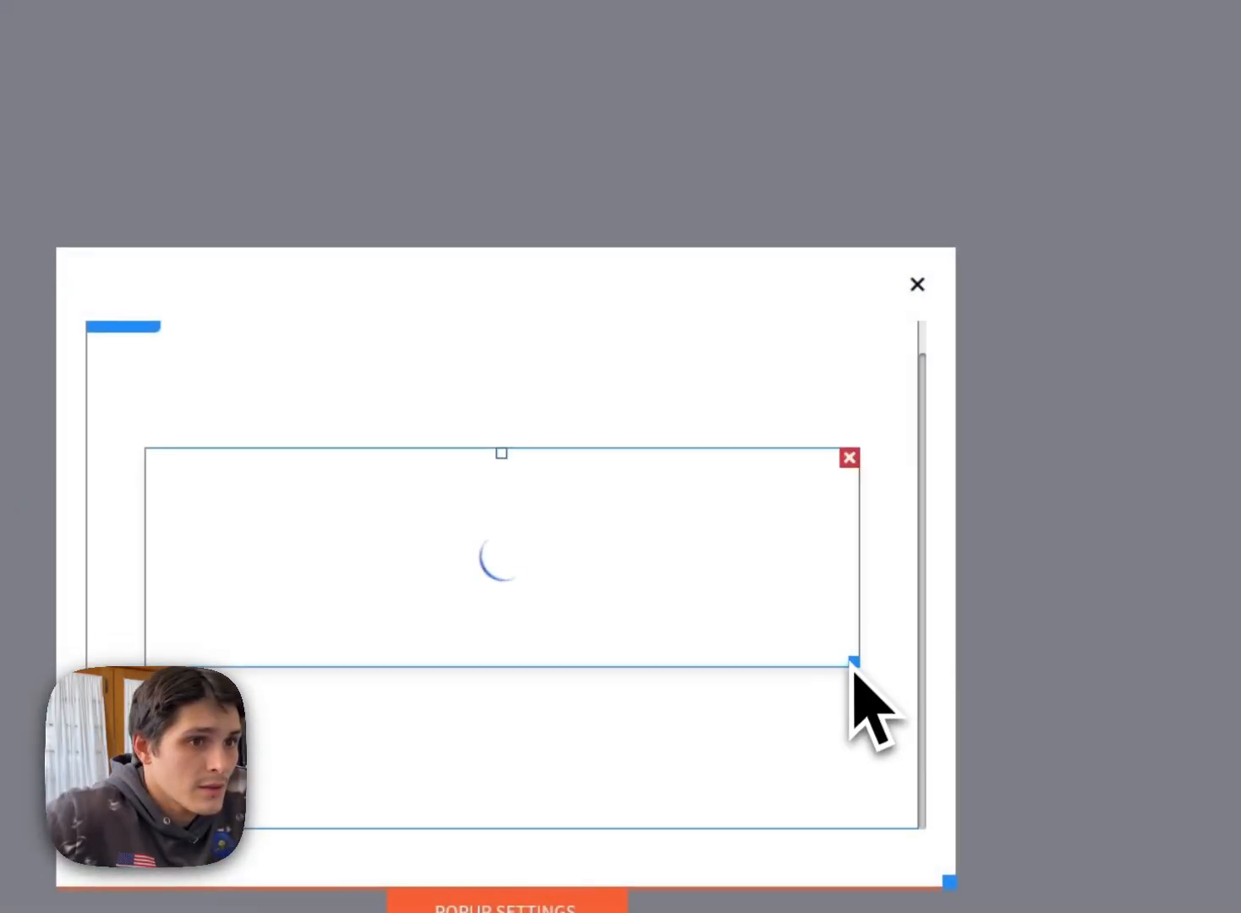
Step: Enlarge the HTML widget inside the popup to give the Holiday Lights form more room
left_click(847, 682)
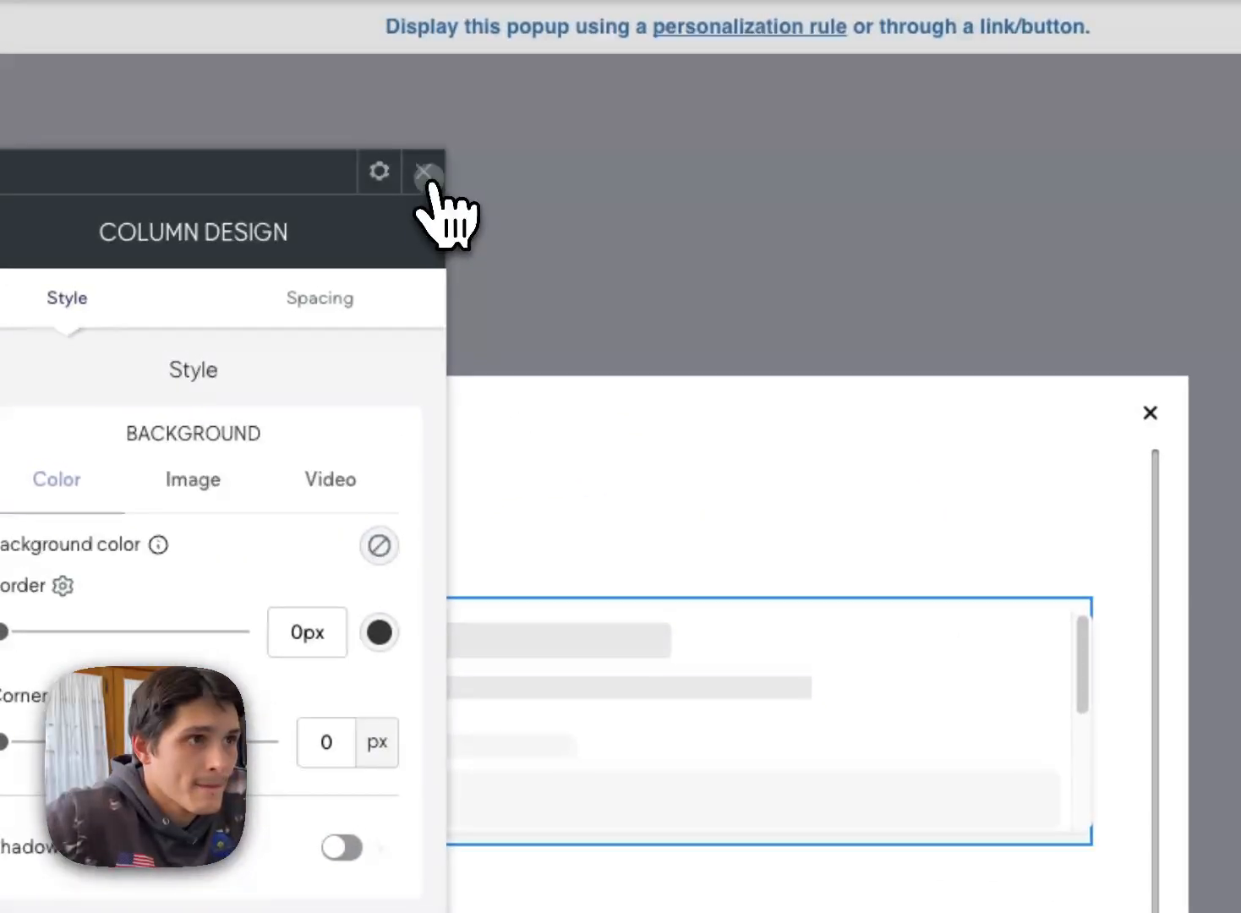
left_click(190, 43)
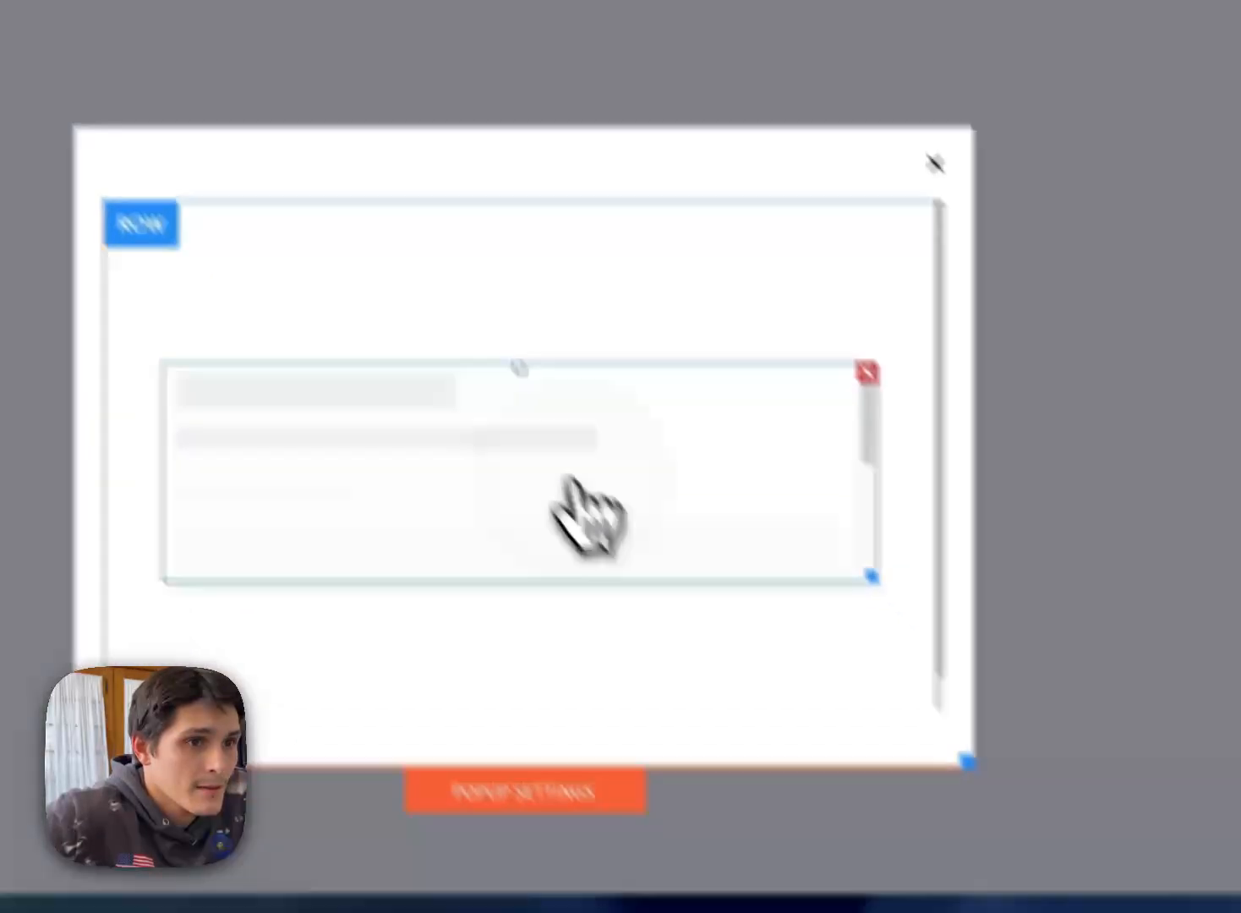
left_click(575, 503)
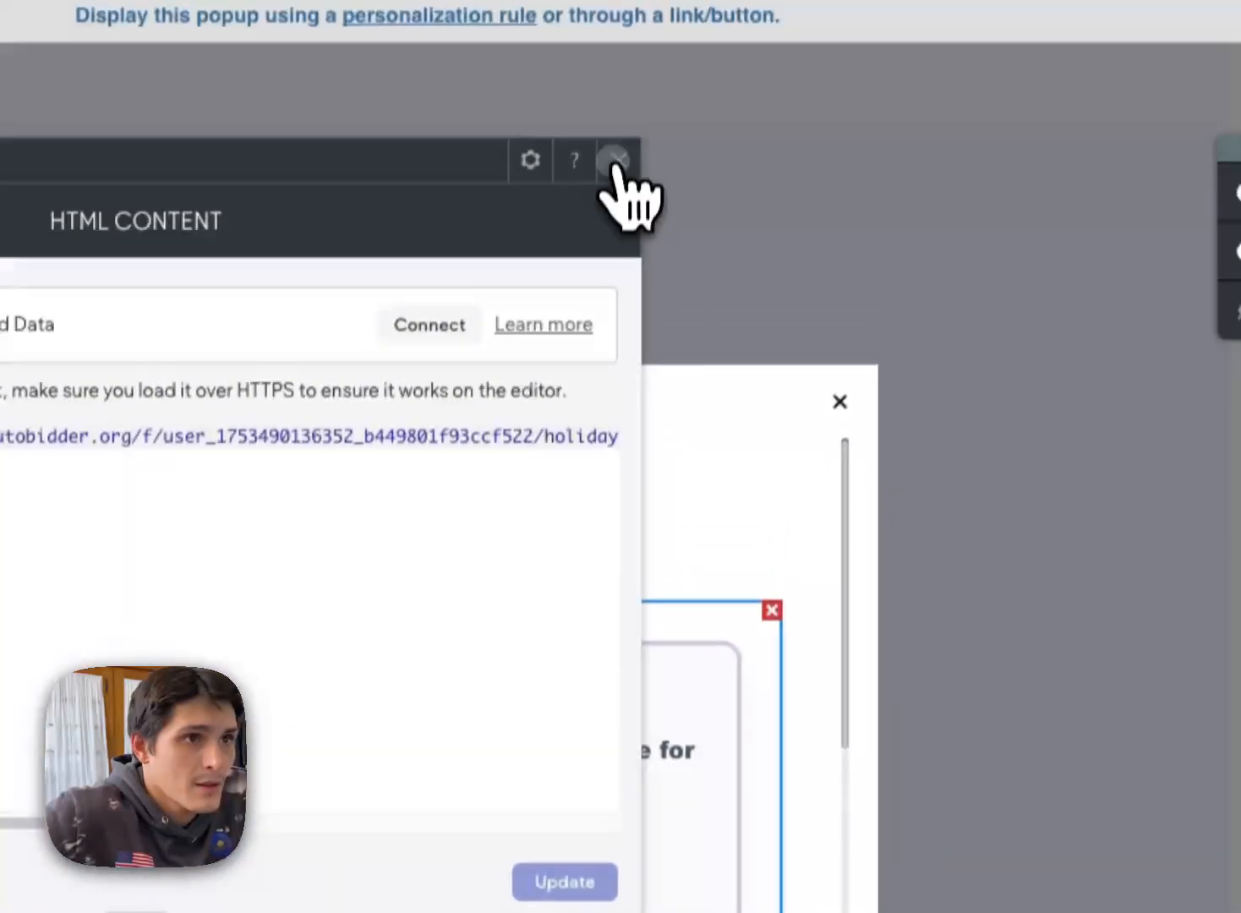
left_click(612, 161)
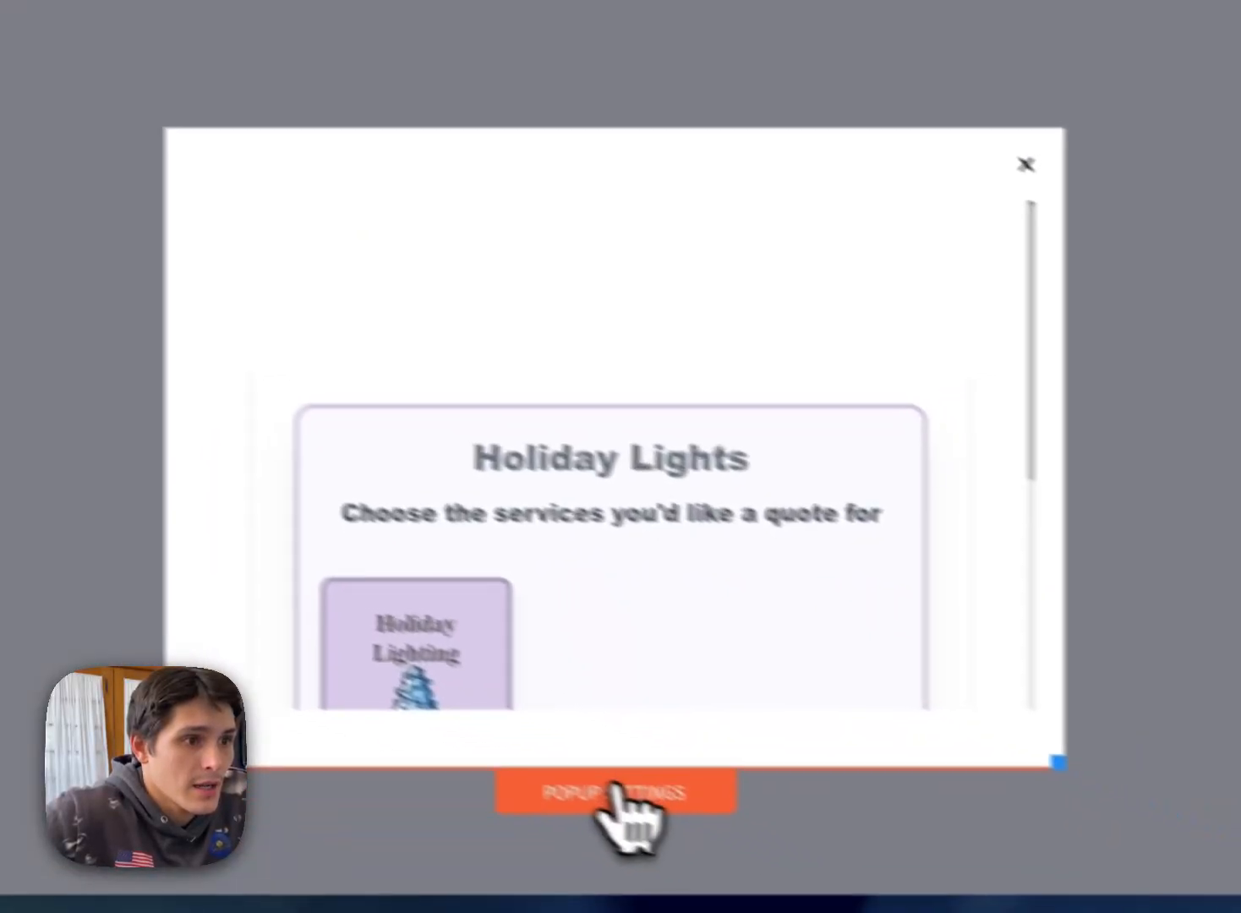
Step: Open the popup's design settings and remove its background color, leaving it transparent
left_click(566, 801)
scroll(905, 553, "down", 6)
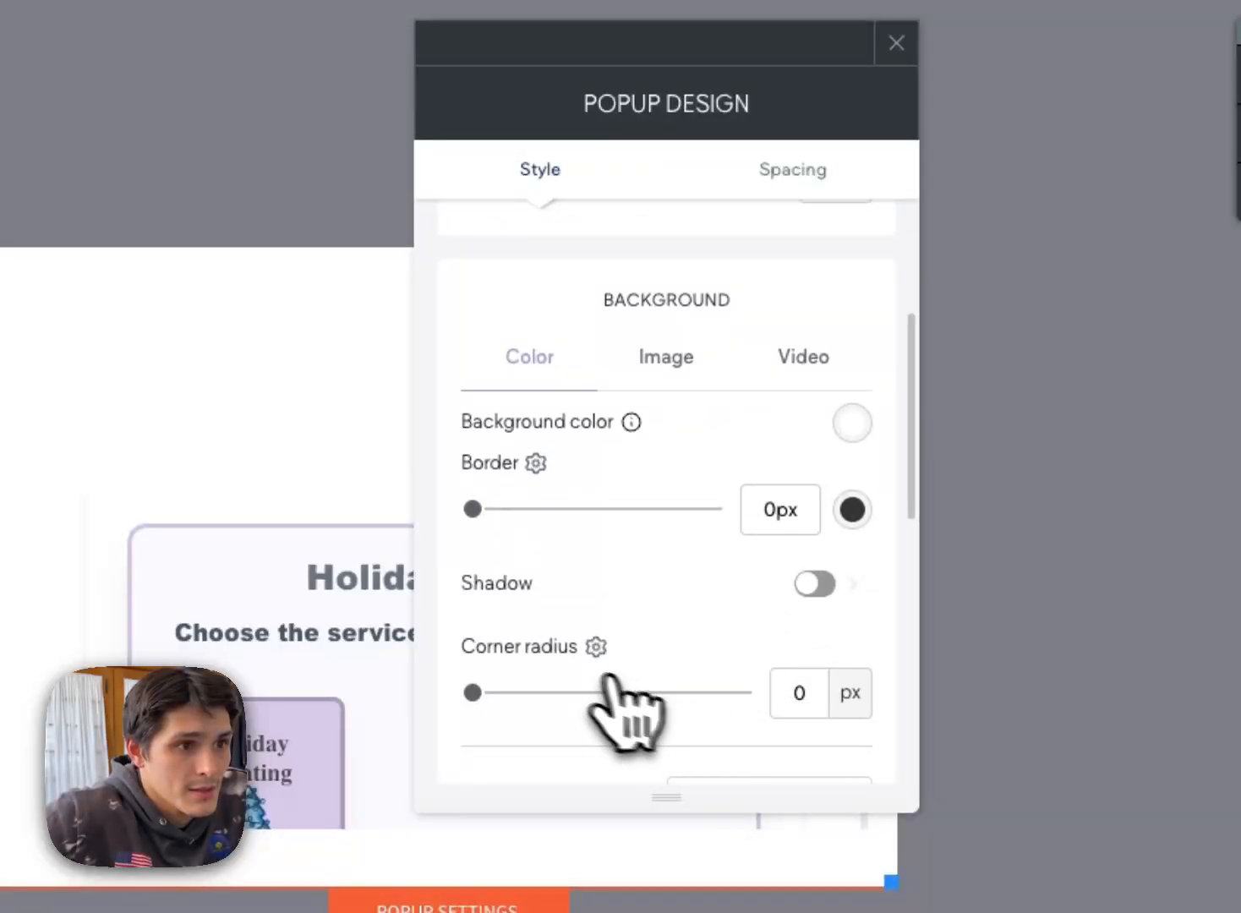
scroll(864, 268, "up", 1)
left_click(855, 240)
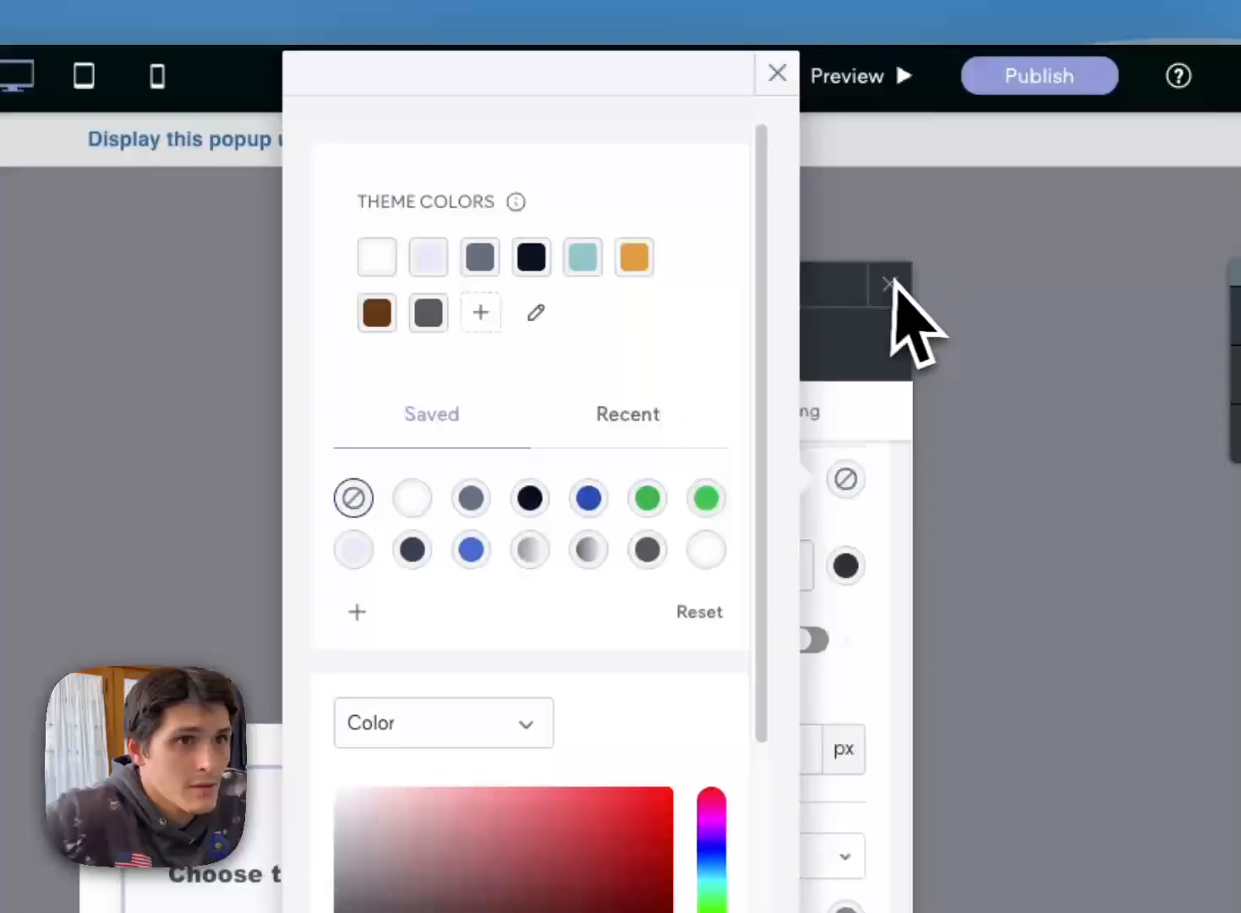
left_click(892, 285)
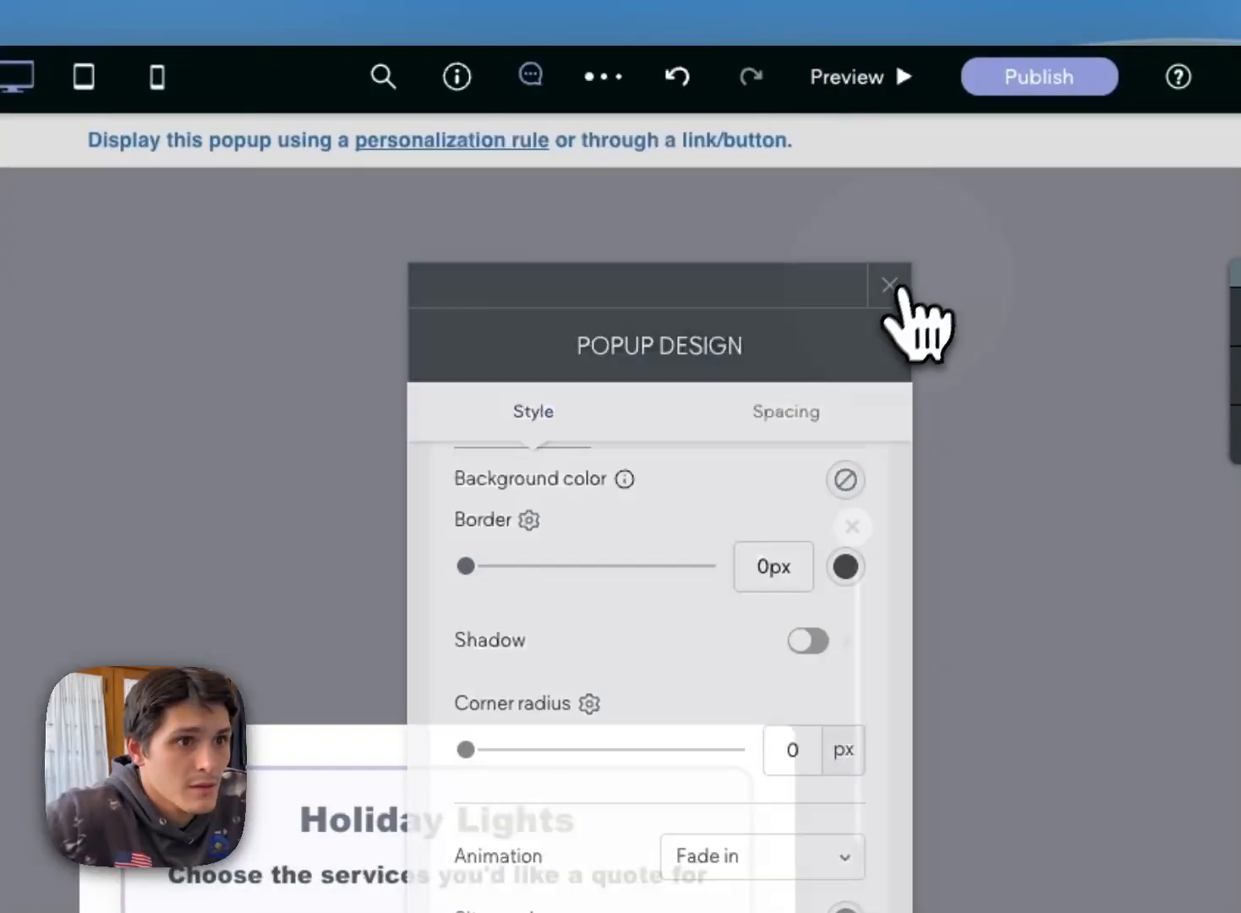
left_click(892, 286)
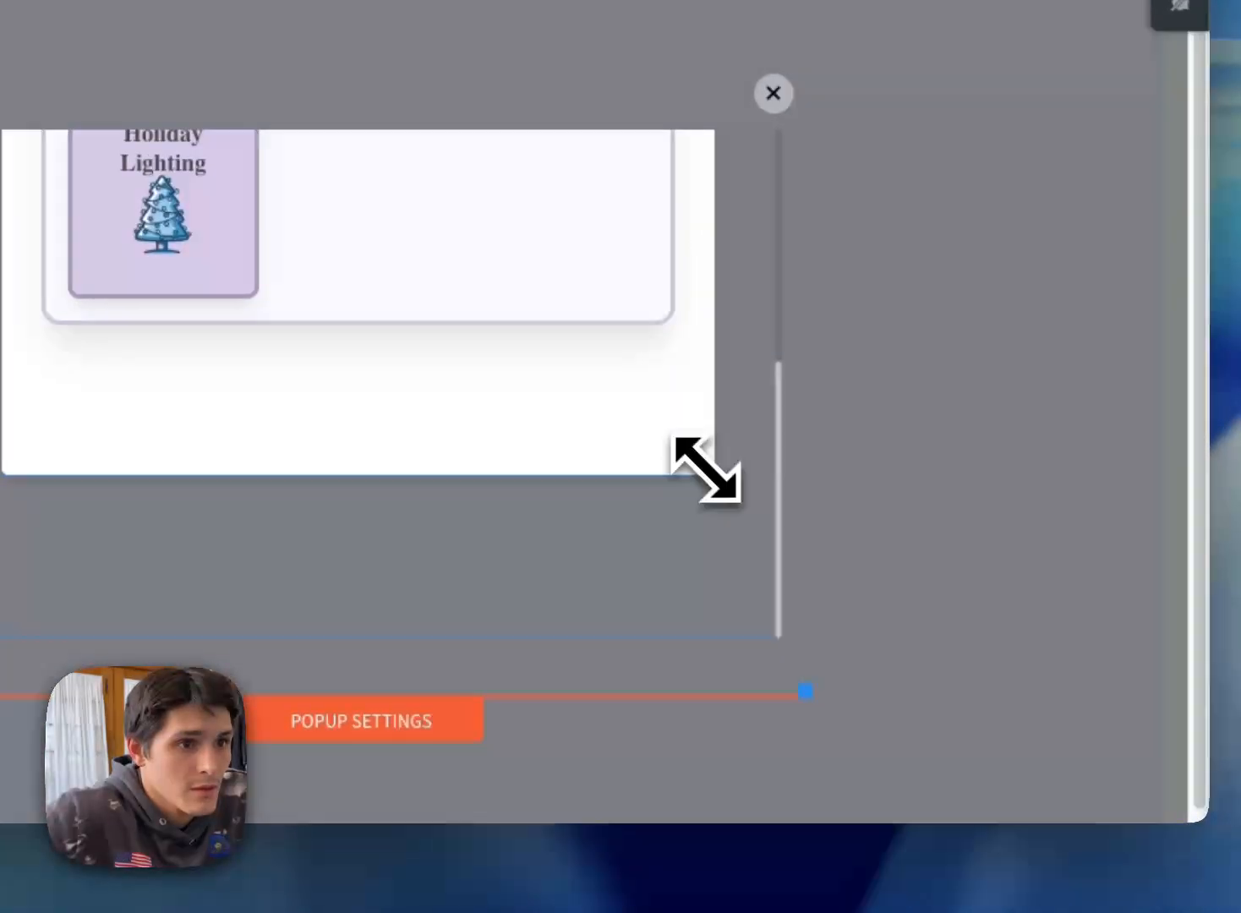
Step: Enlarge the popup and stretch its HTML widget taller around the Holiday Lights form
left_click_drag(707, 469, 728, 605)
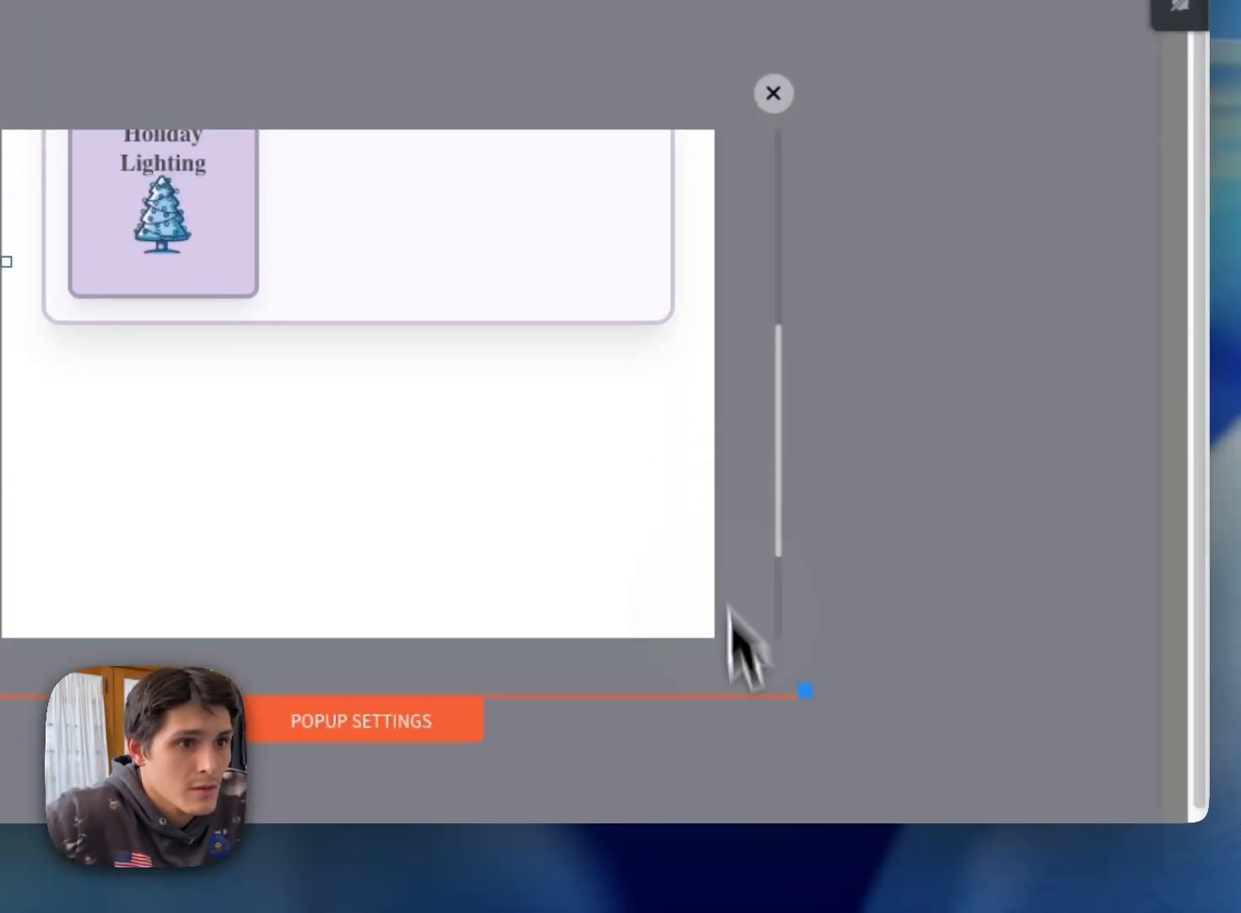
scroll(750, 567, "up", 3)
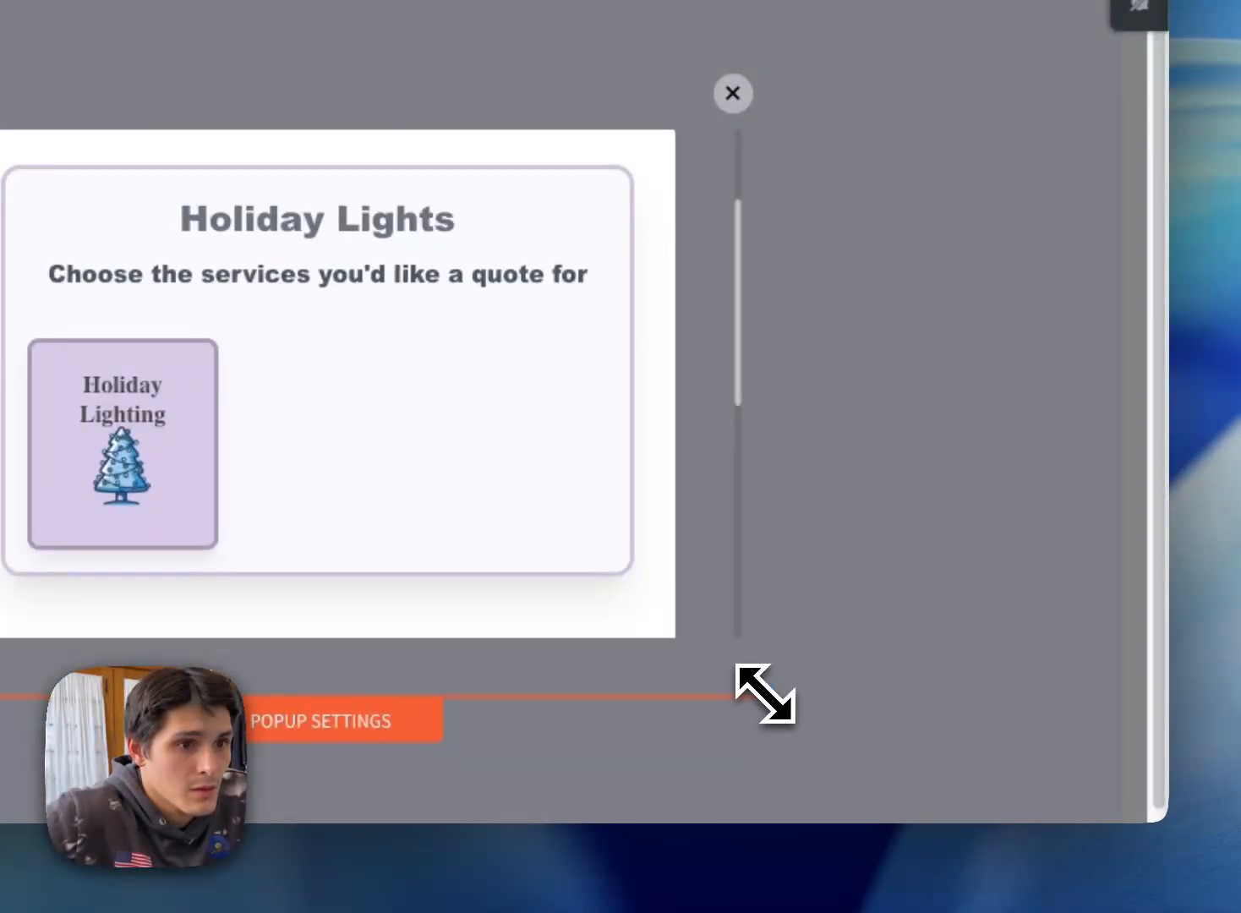
left_click_drag(763, 693, 814, 880)
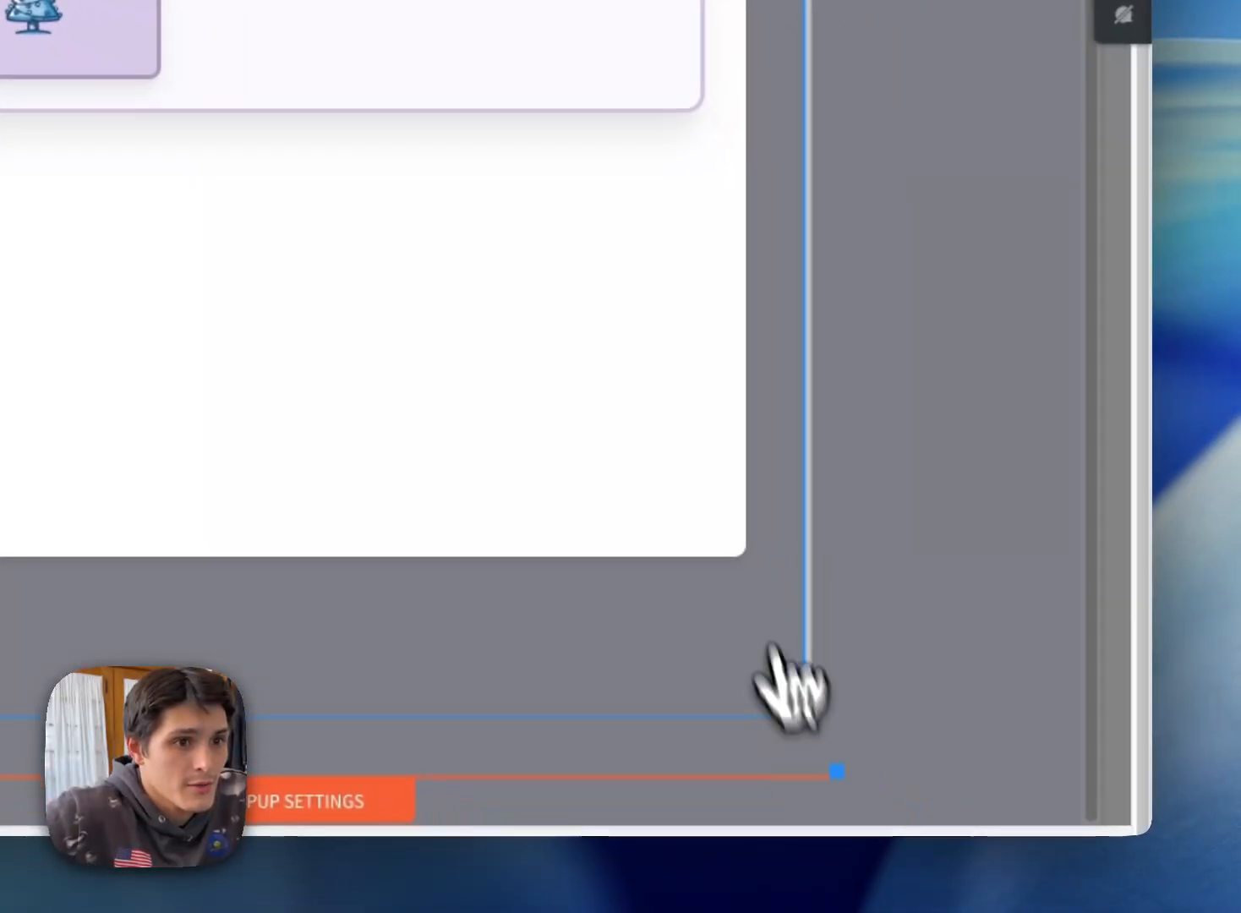
left_click(729, 532)
left_click_drag(743, 554, 731, 568)
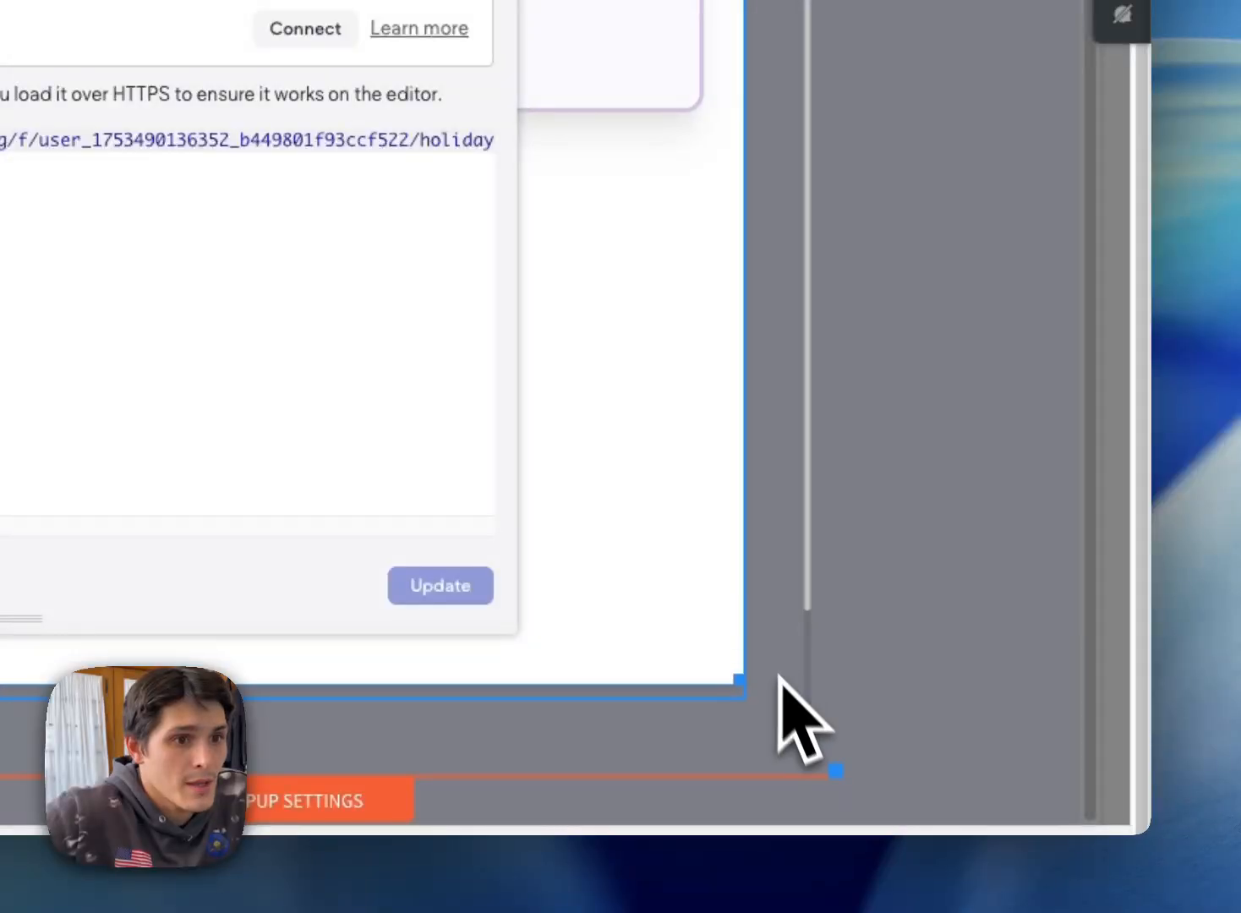
left_click_drag(778, 676, 813, 534)
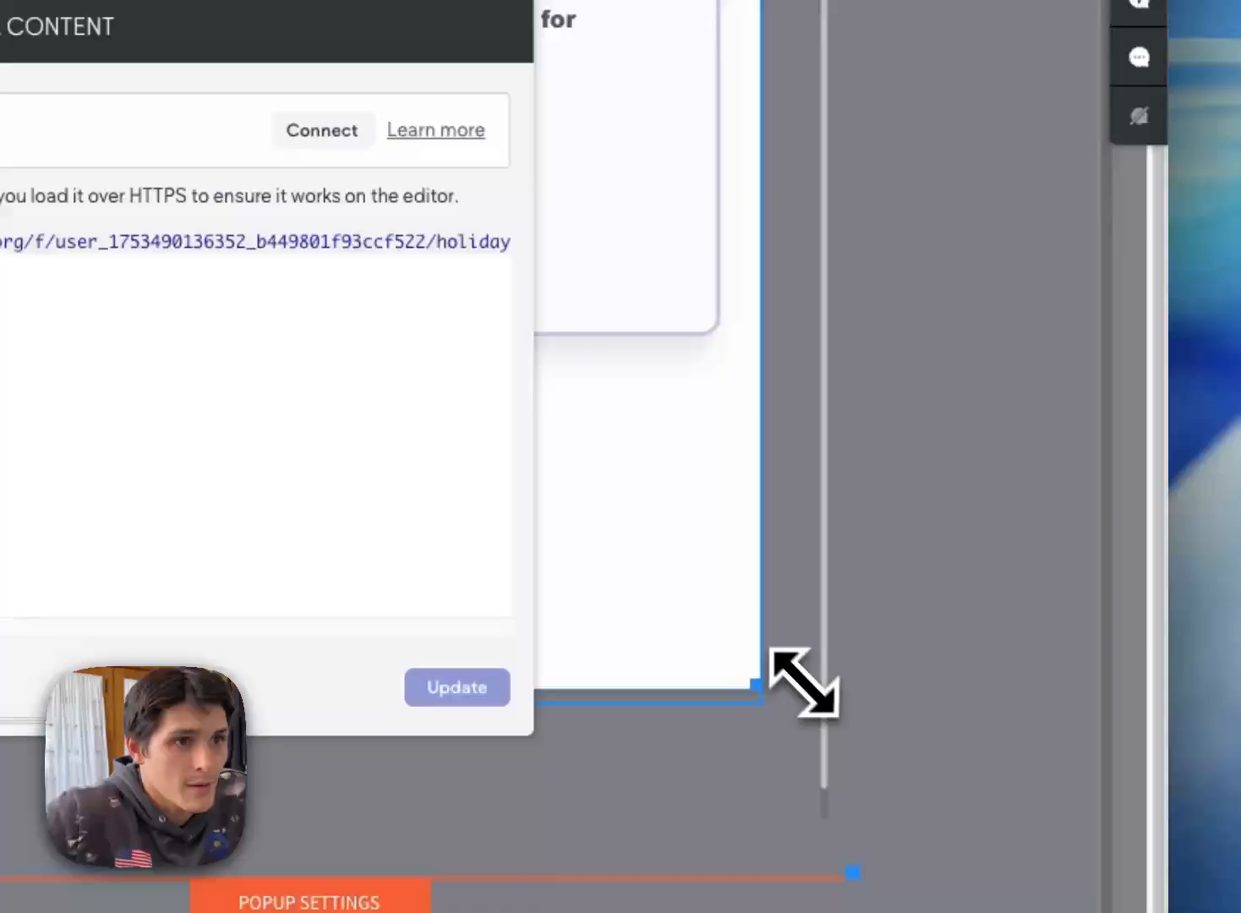
left_click_drag(804, 683, 824, 727)
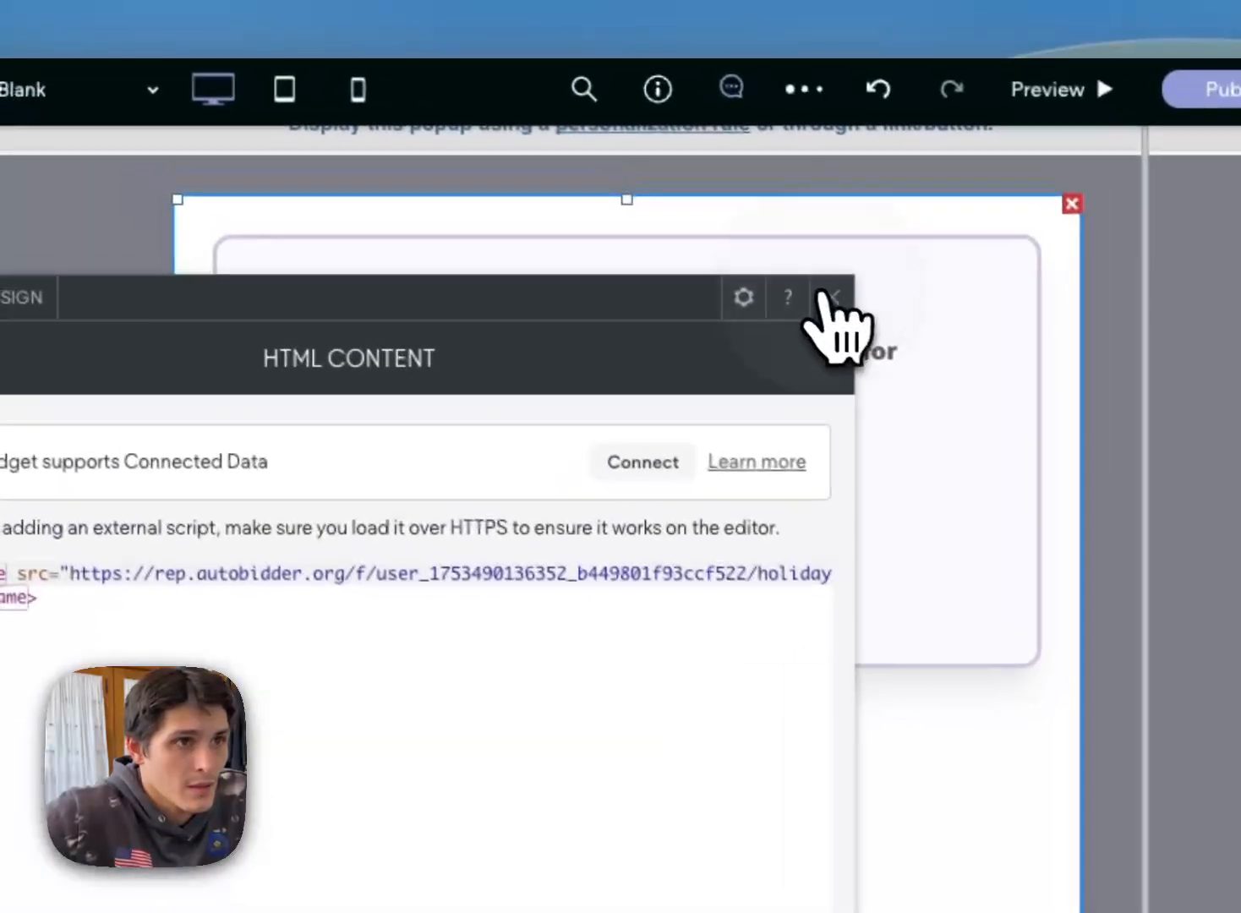
left_click(832, 297)
Step: Open the design settings of the popup's row and clear all of its padding
scroll(541, 397, "up", 2)
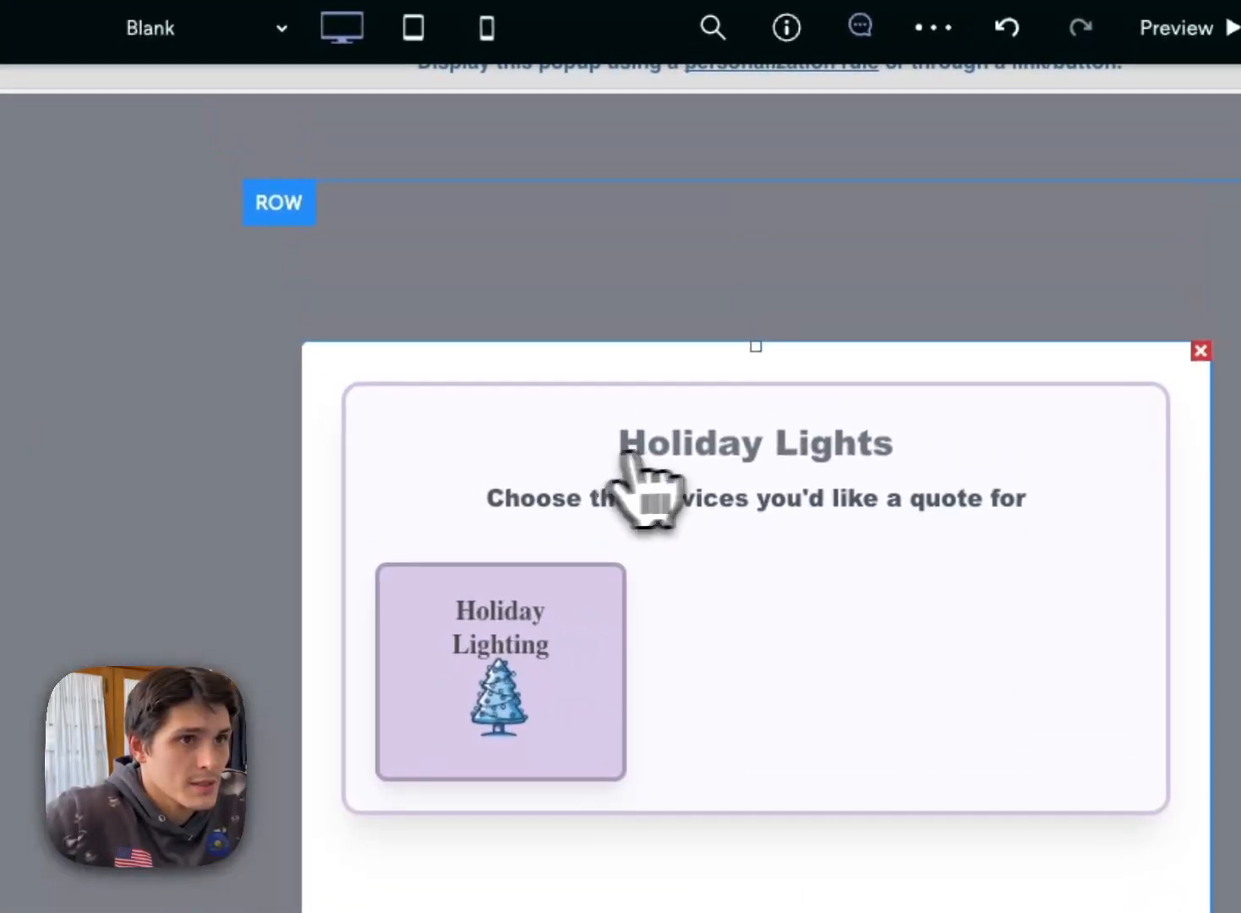
scroll(885, 689, "down", 3)
left_click(711, 578)
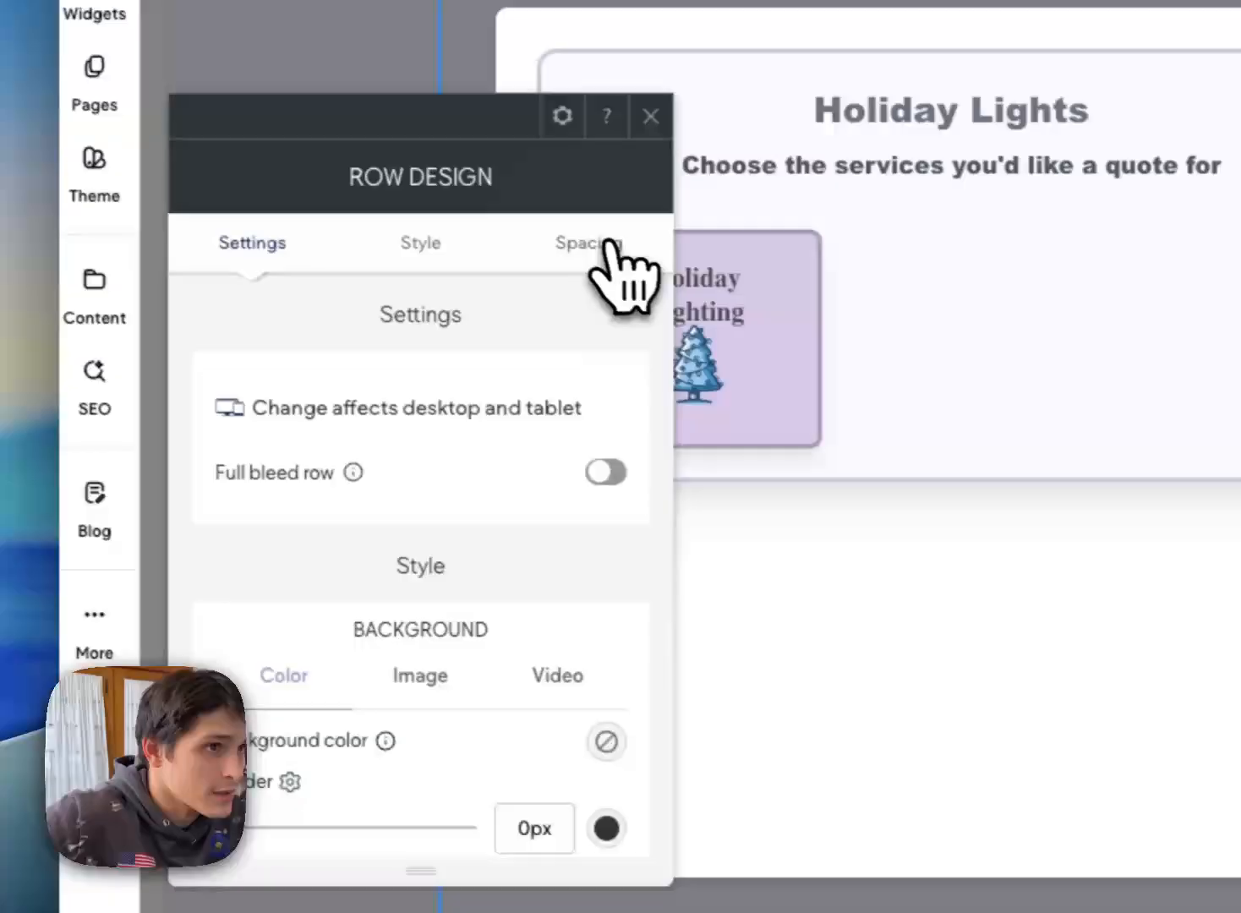
left_click(611, 244)
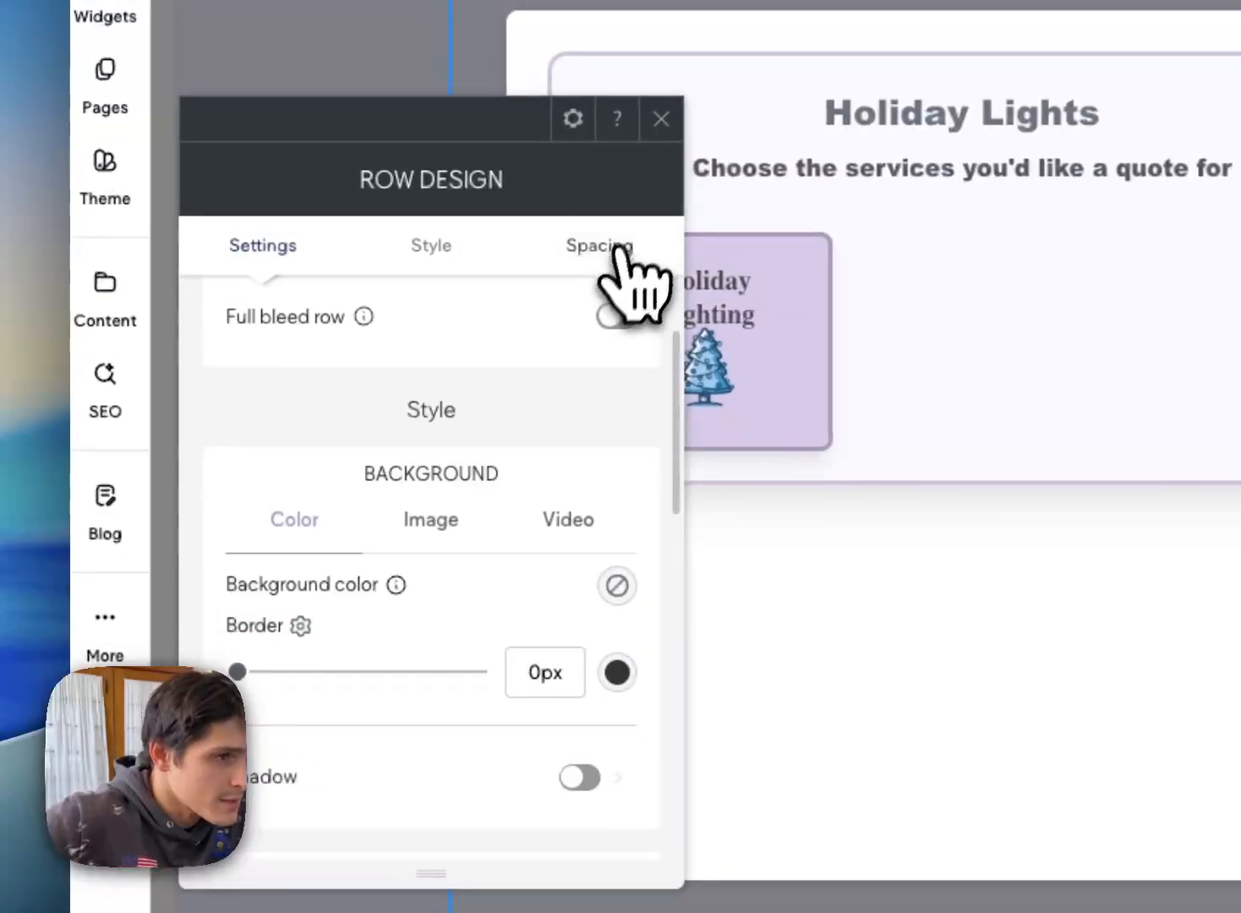
left_click(446, 564)
left_click(442, 829)
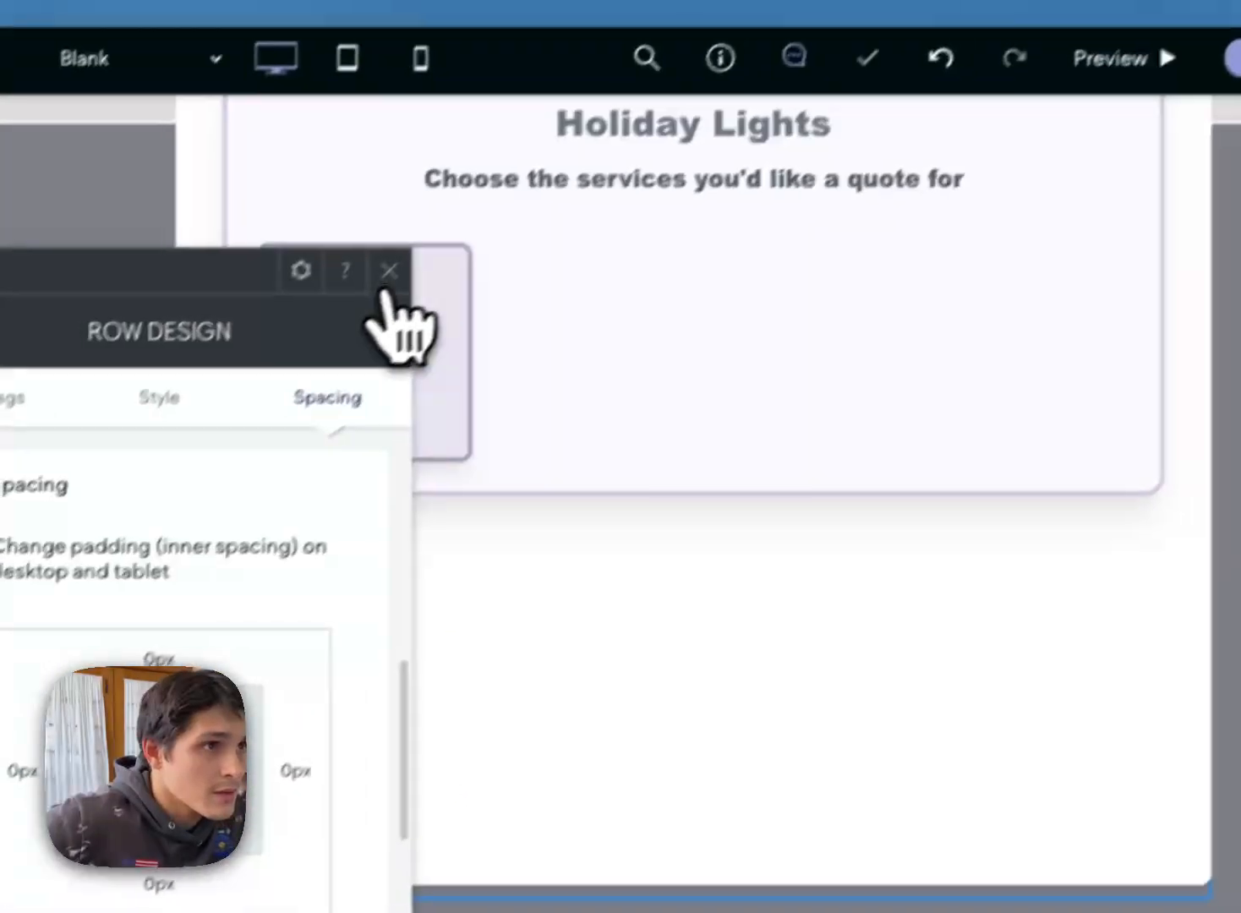
left_click(643, 22)
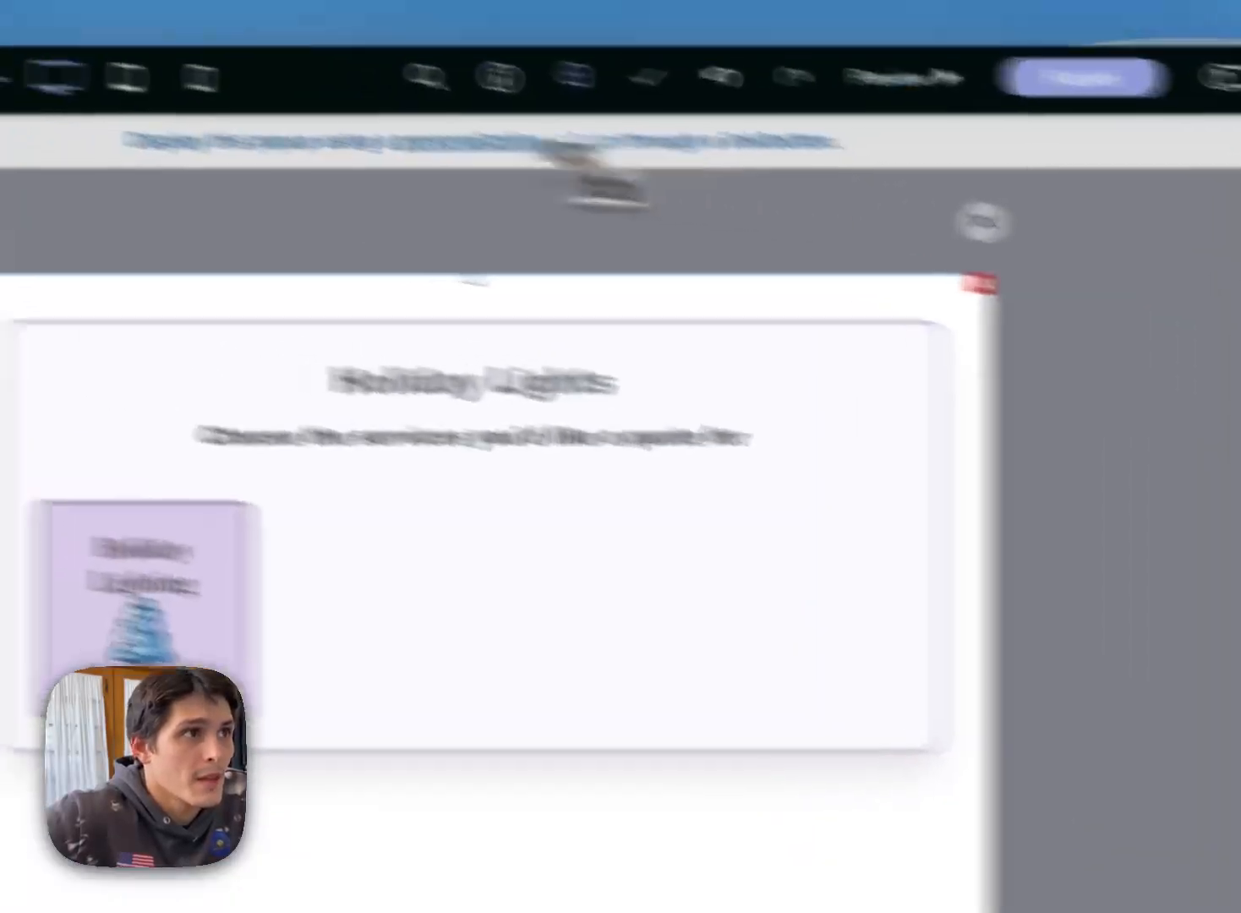
Step: On the Home page, set the hero button's text to "Pop" and link it to the Blank popup
left_click(296, 123)
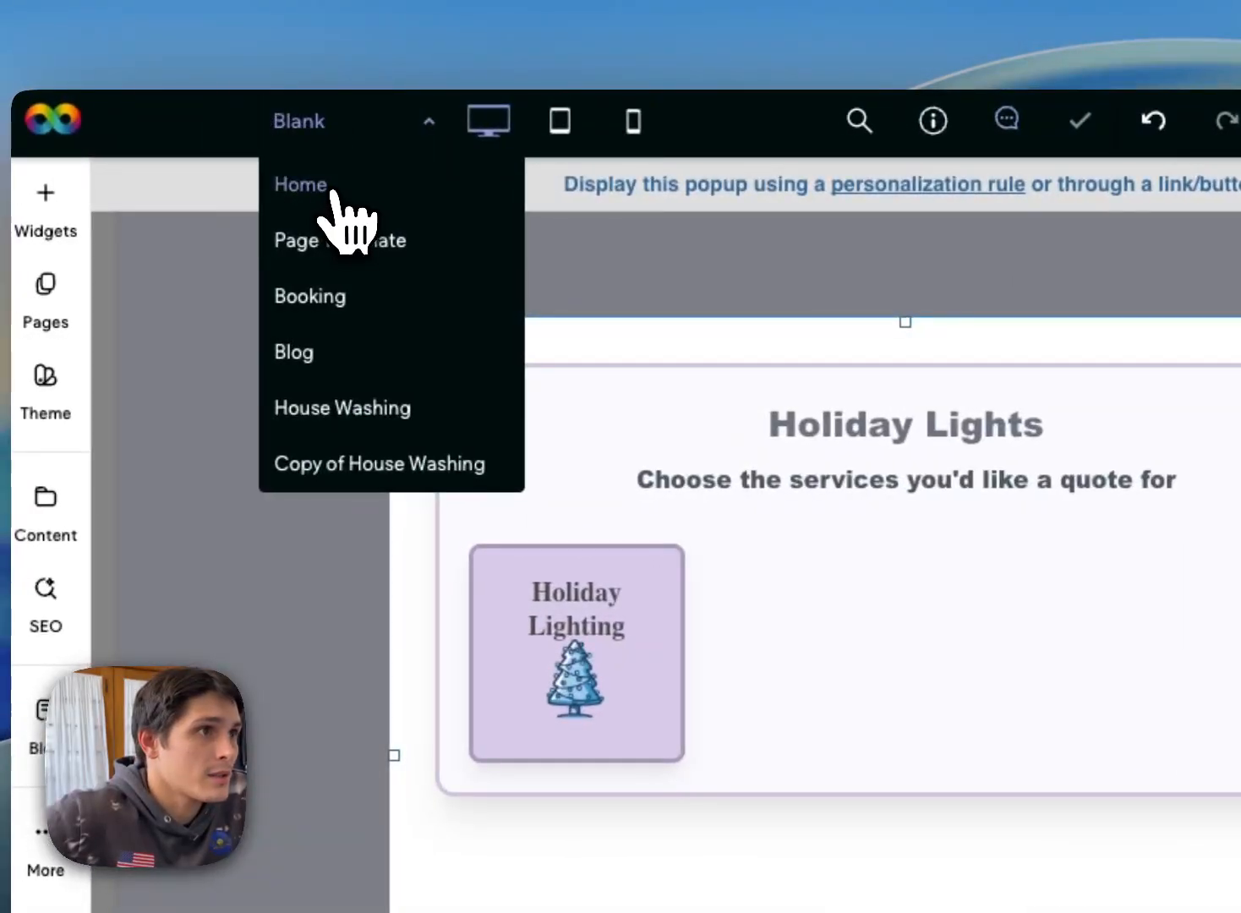
left_click(333, 193)
left_click(299, 702)
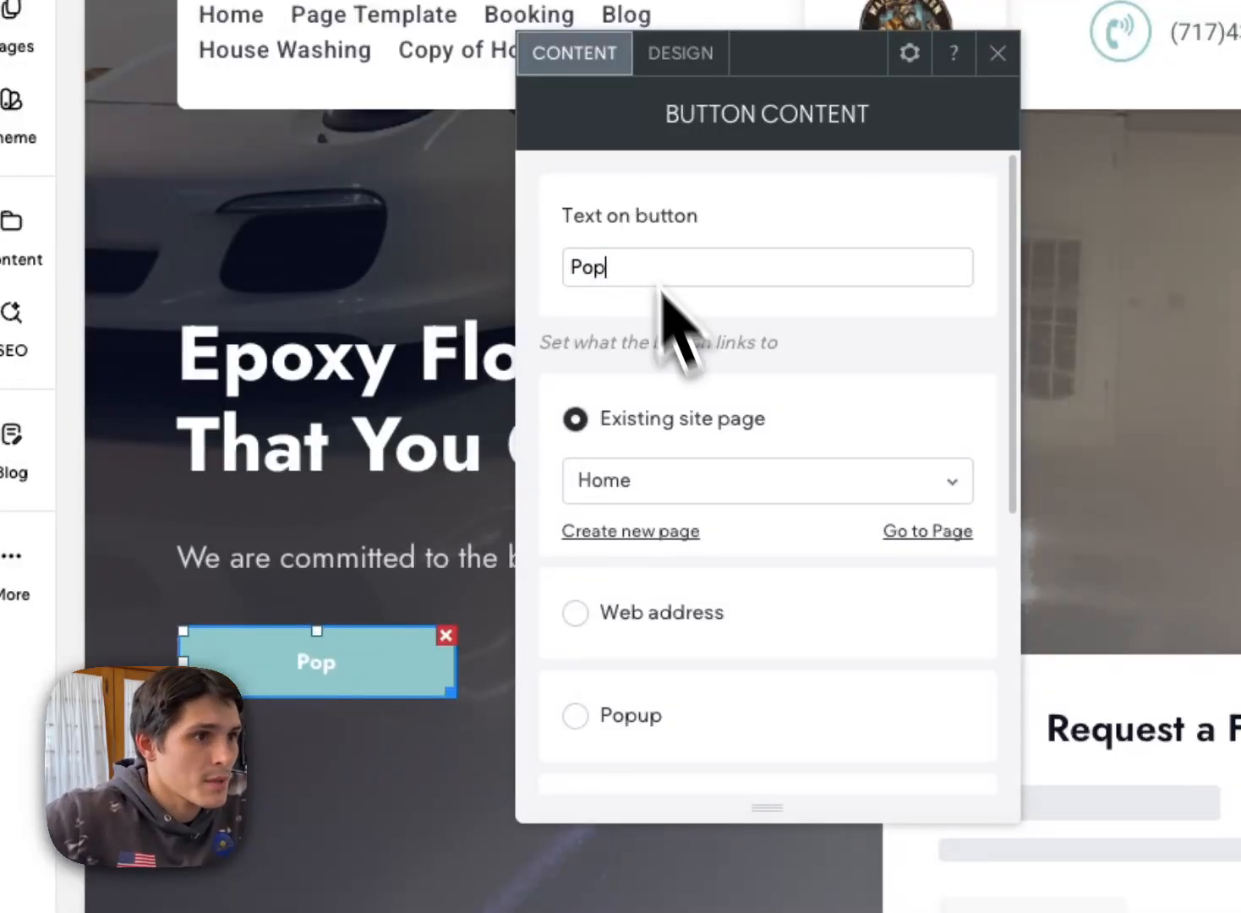
left_click(735, 717)
left_click(731, 683)
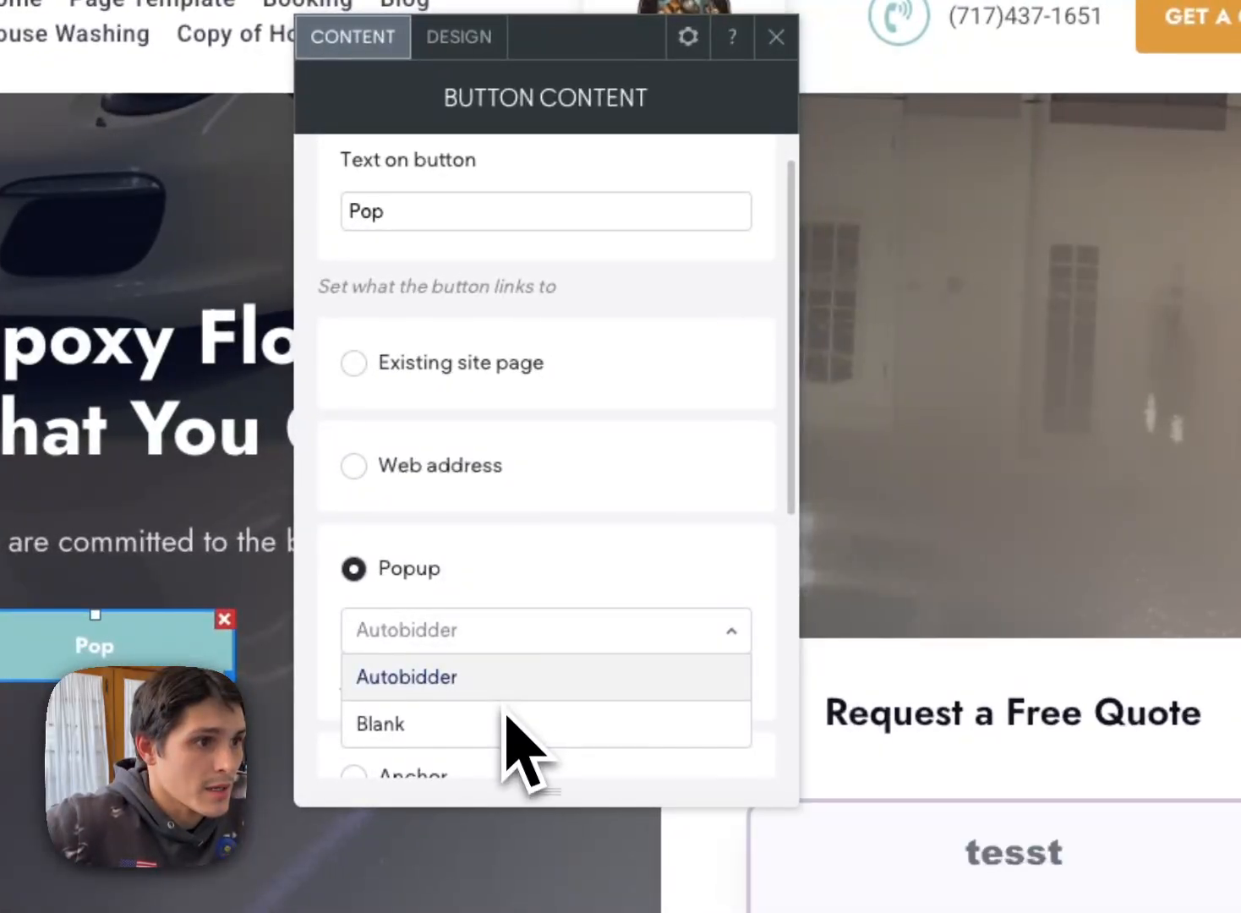
left_click(726, 772)
left_click(769, 44)
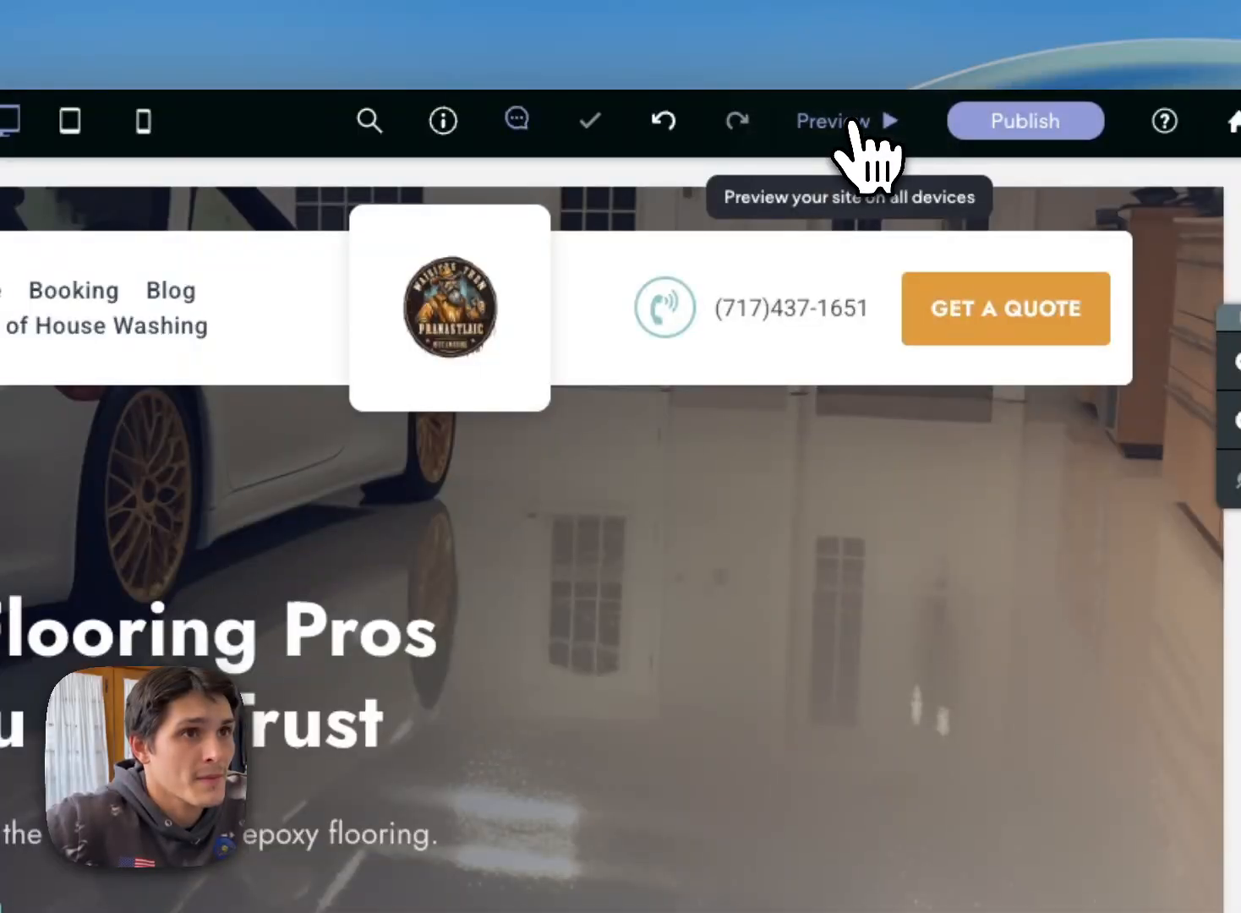
Step: Preview the site, open the popup from the Pop button and continue with the Holiday Lighting service to its configuration
left_click(852, 125)
left_click(272, 541)
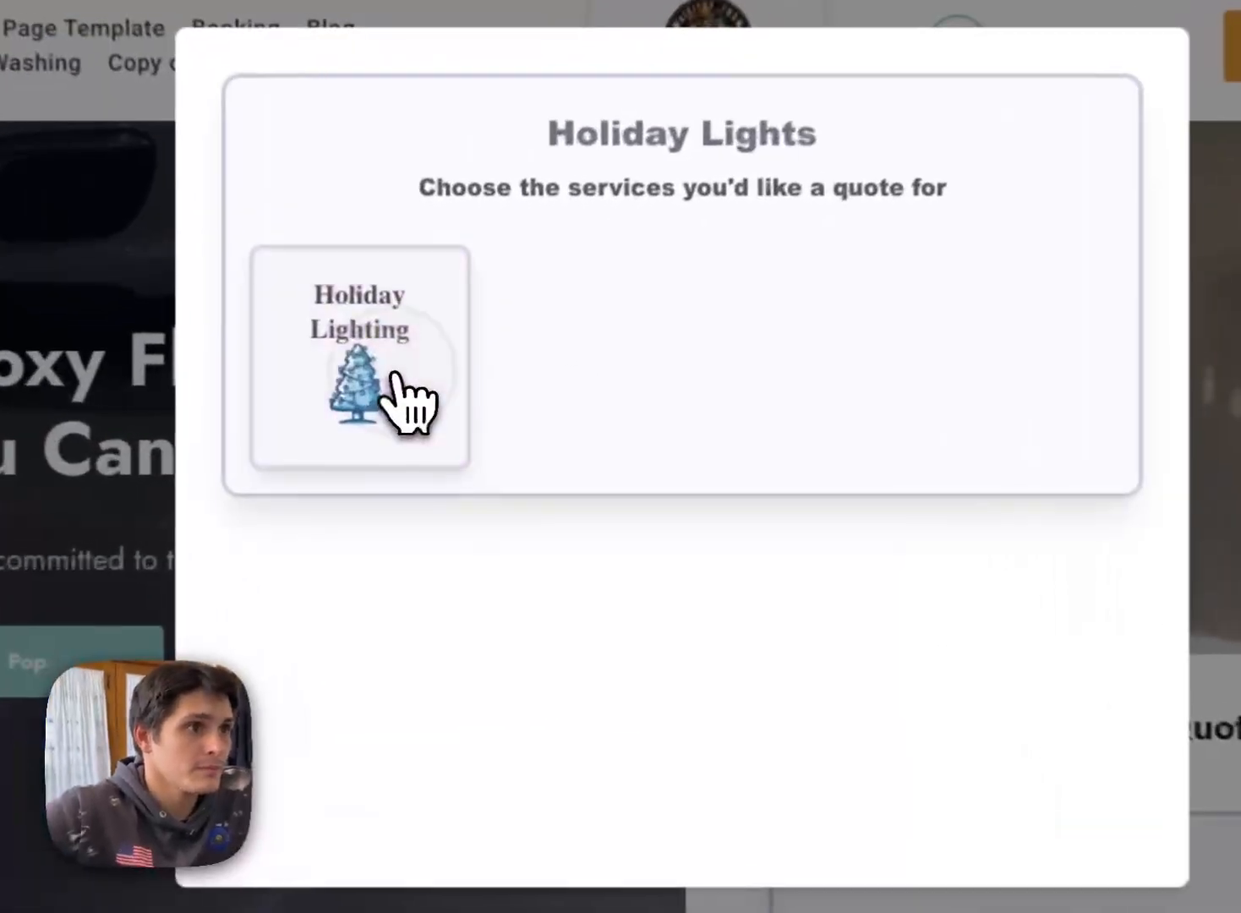
left_click(440, 424)
left_click(676, 644)
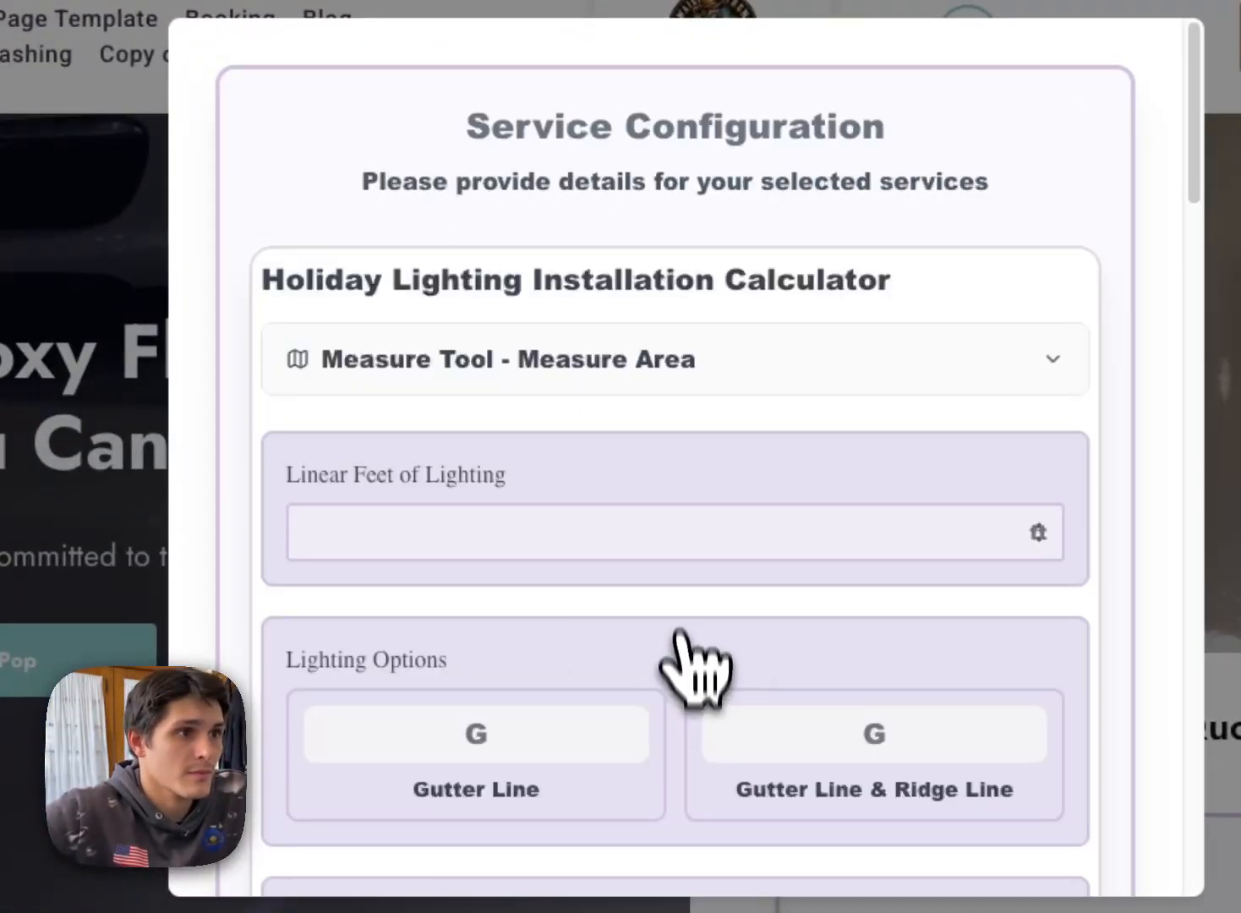
Step: In the lighting calculator, enter 120 linear feet, choose Gutter Line & Ridge Line and pick a light type
scroll(603, 438, "down", 1)
left_click(546, 448)
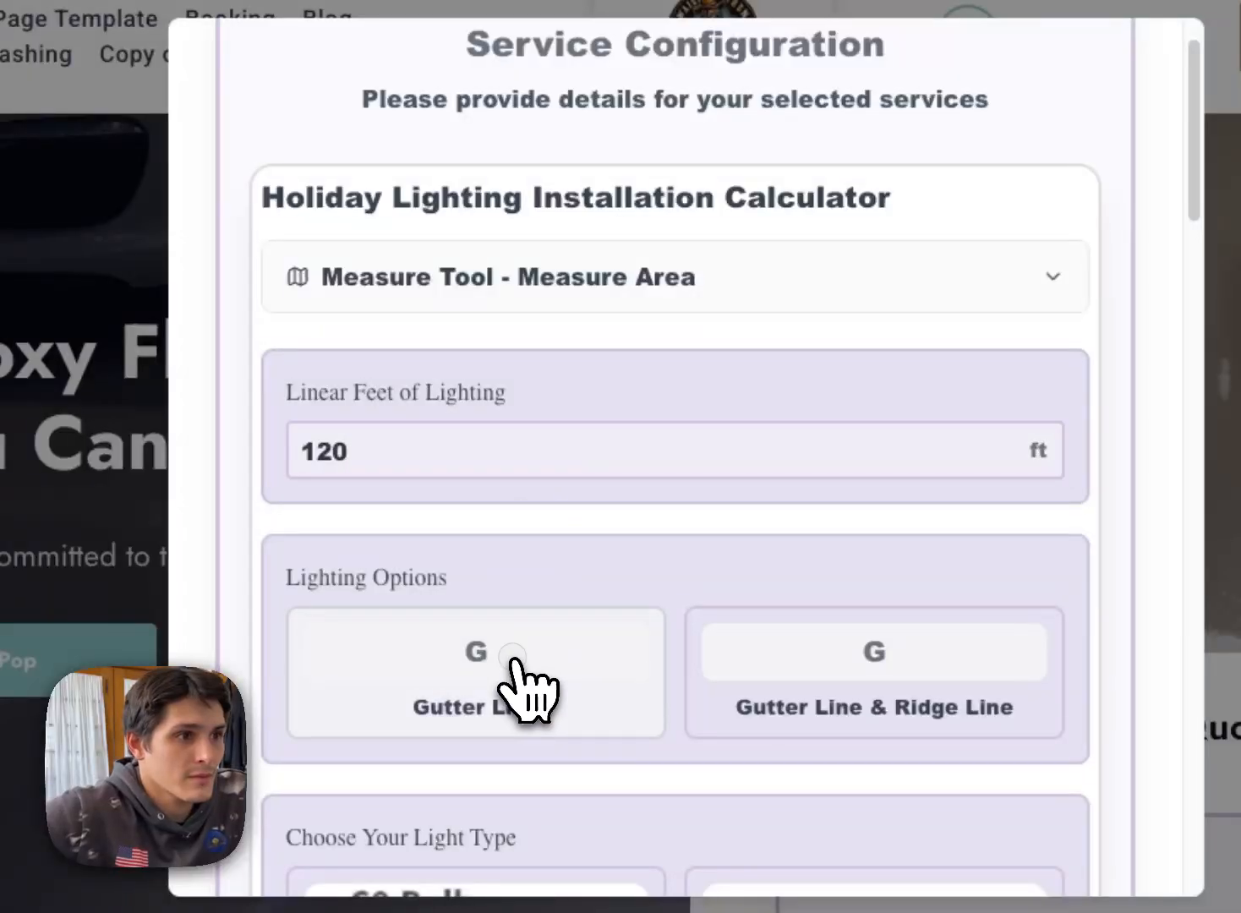
left_click(512, 668)
scroll(657, 589, "down", 10)
scroll(651, 499, "up", 7)
left_click(824, 422)
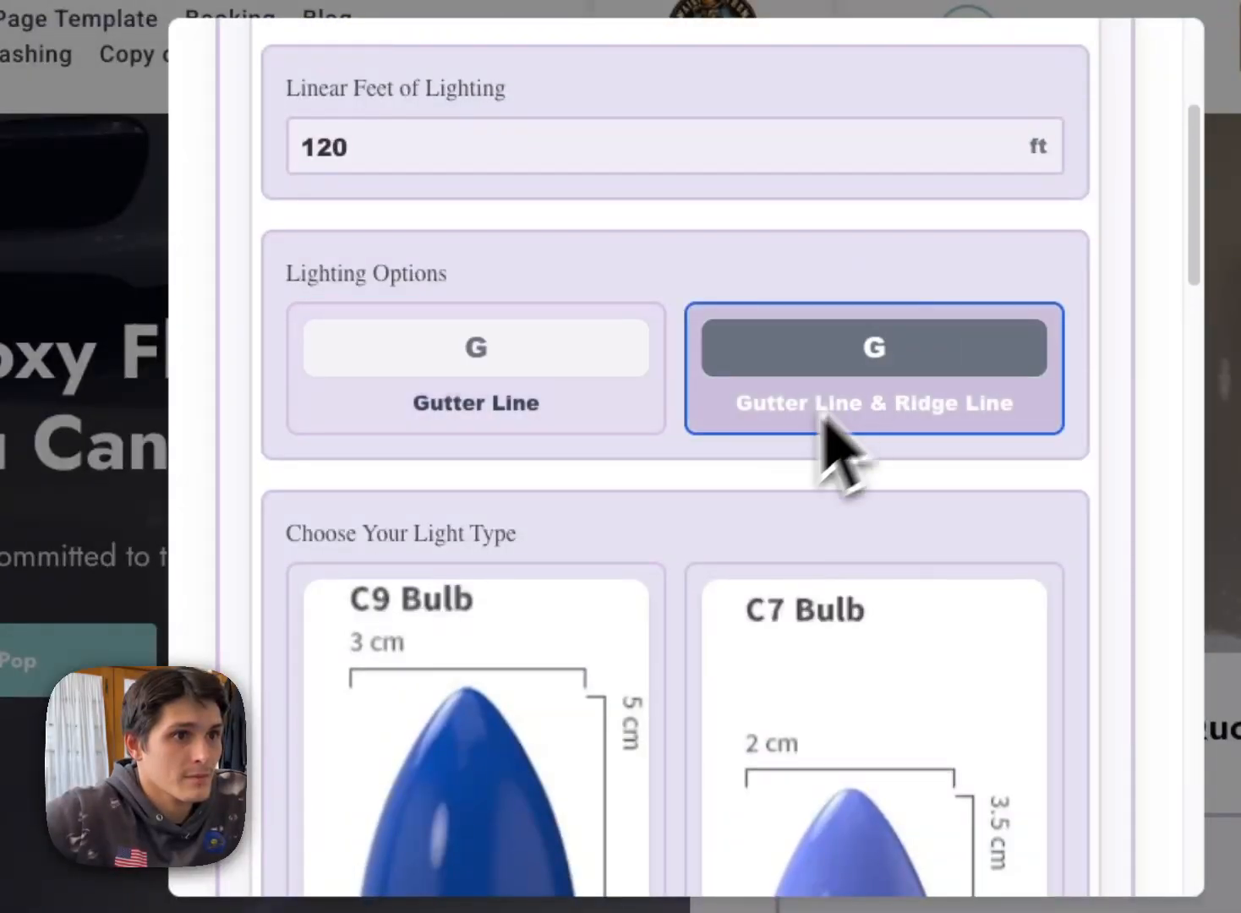
scroll(507, 532, "down", 5)
left_click(484, 545)
Step: Set the number of peaks to 1 in the lighting calculator
scroll(659, 498, "down", 10)
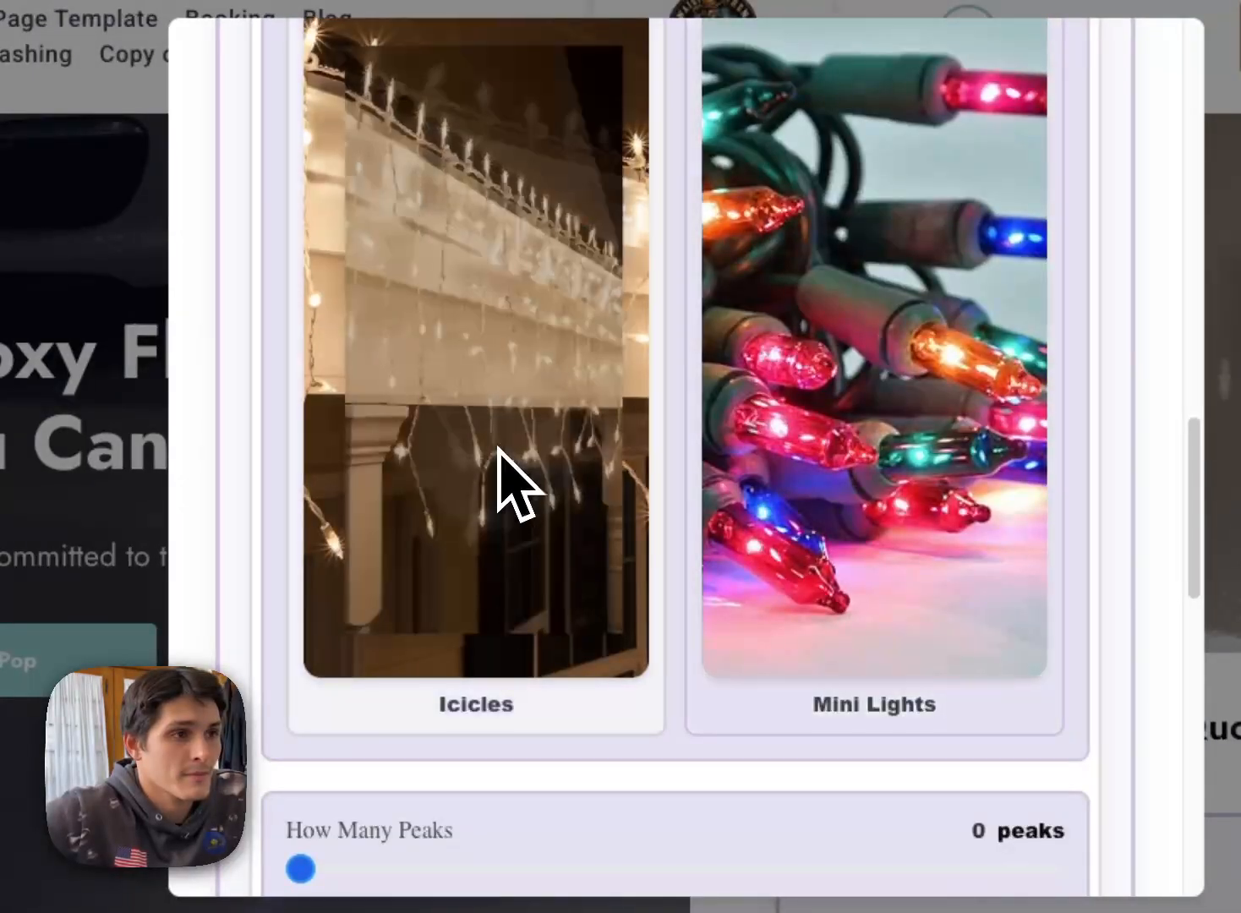
scroll(568, 512, "down", 3)
left_click_drag(295, 625, 433, 612)
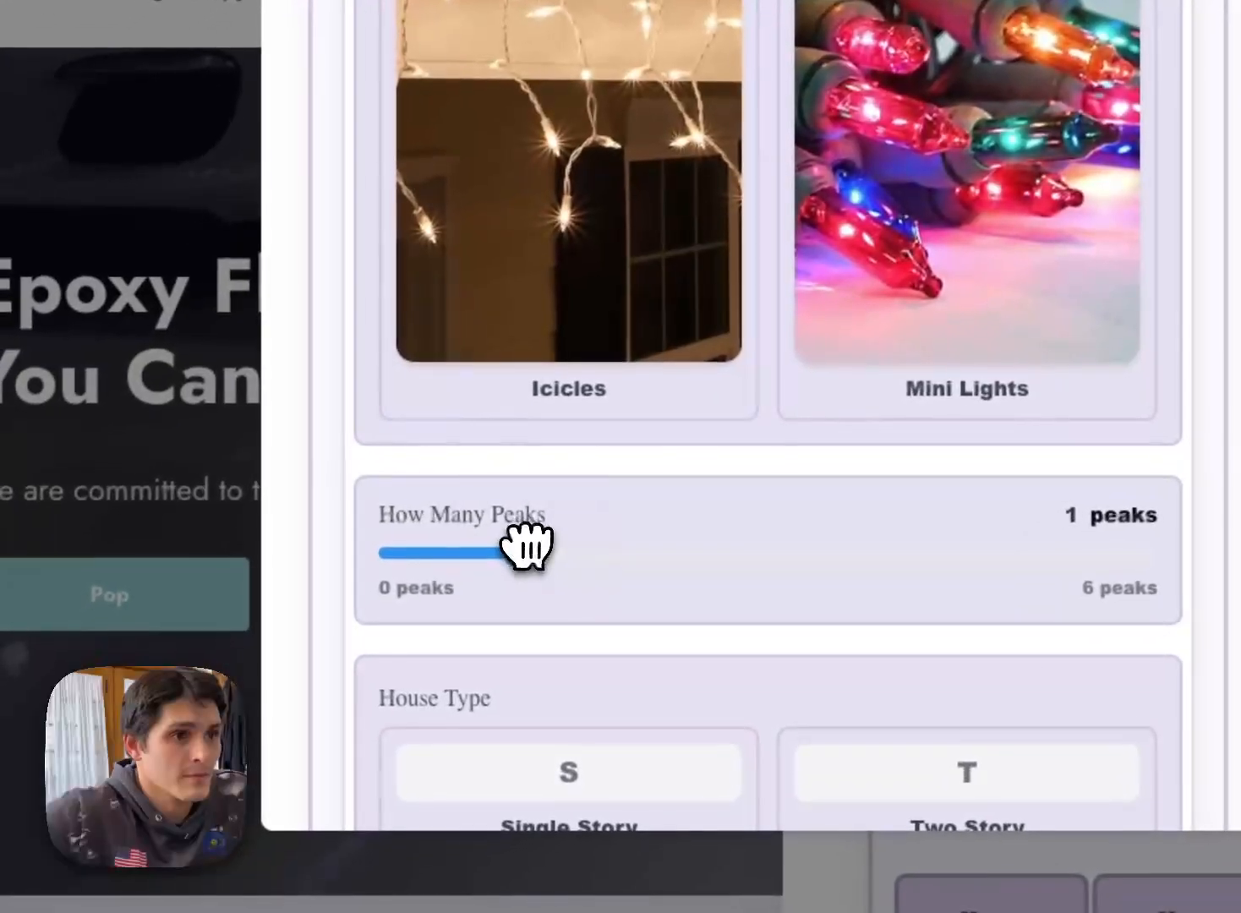
Step: Choose a house type, 8 Inches as the preferred light spacing, and Yes for including windows
scroll(689, 498, "down", 10)
left_click(591, 245)
scroll(631, 276, "up", 6)
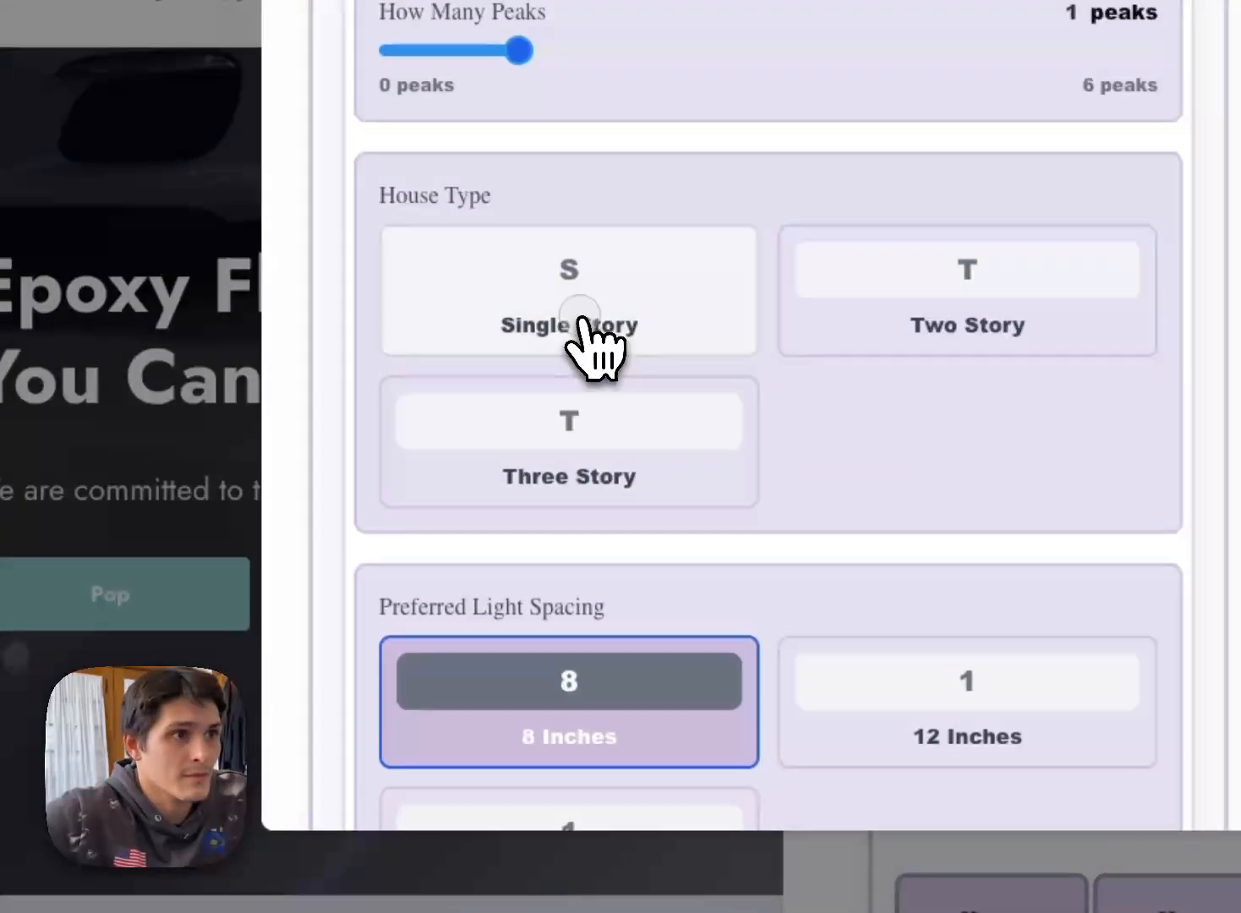
left_click(583, 319)
scroll(737, 334, "down", 7)
left_click(656, 541)
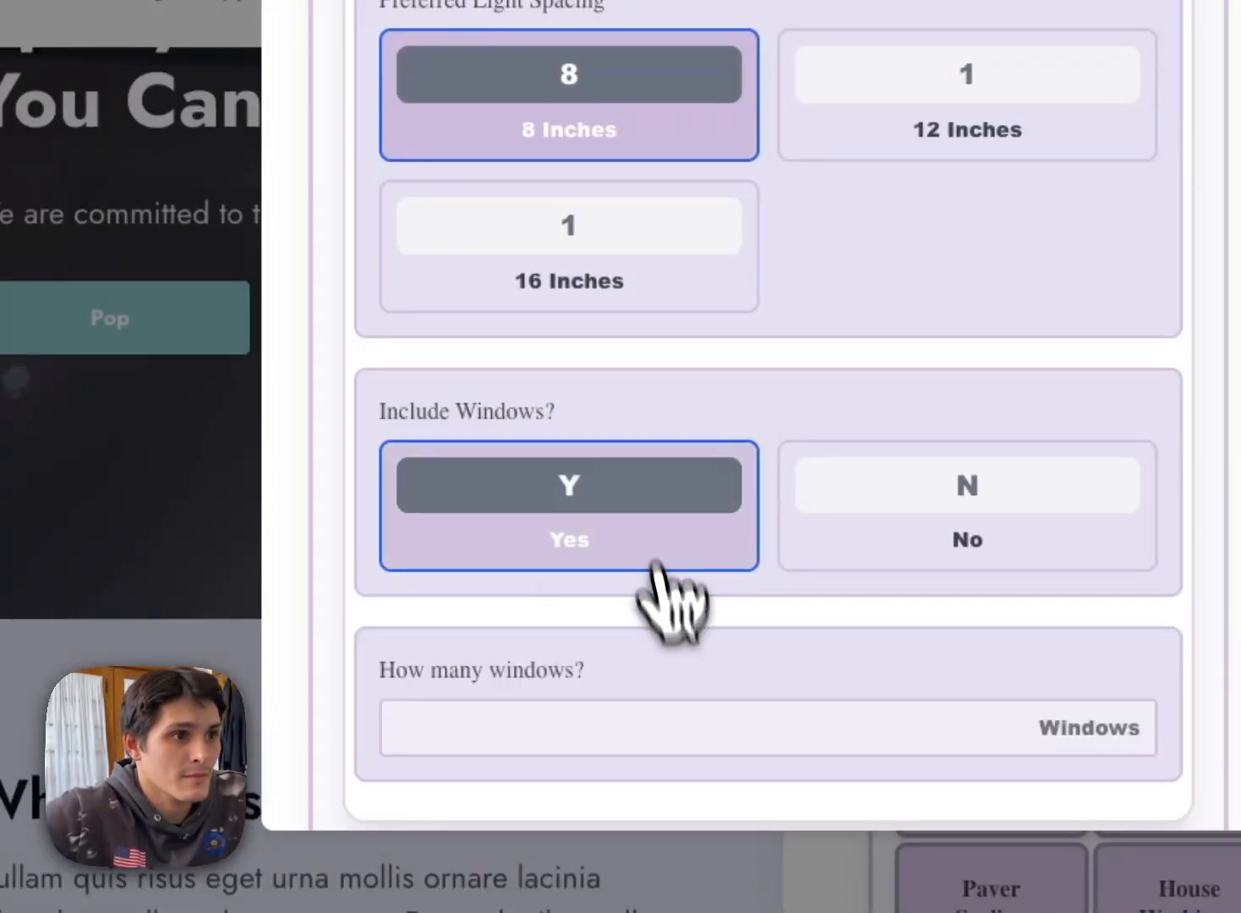
Step: Set the number of windows to 5 in the lighting calculator and request the quote
scroll(676, 744, "down", 1)
left_click(645, 689)
scroll(676, 753, "down", 3)
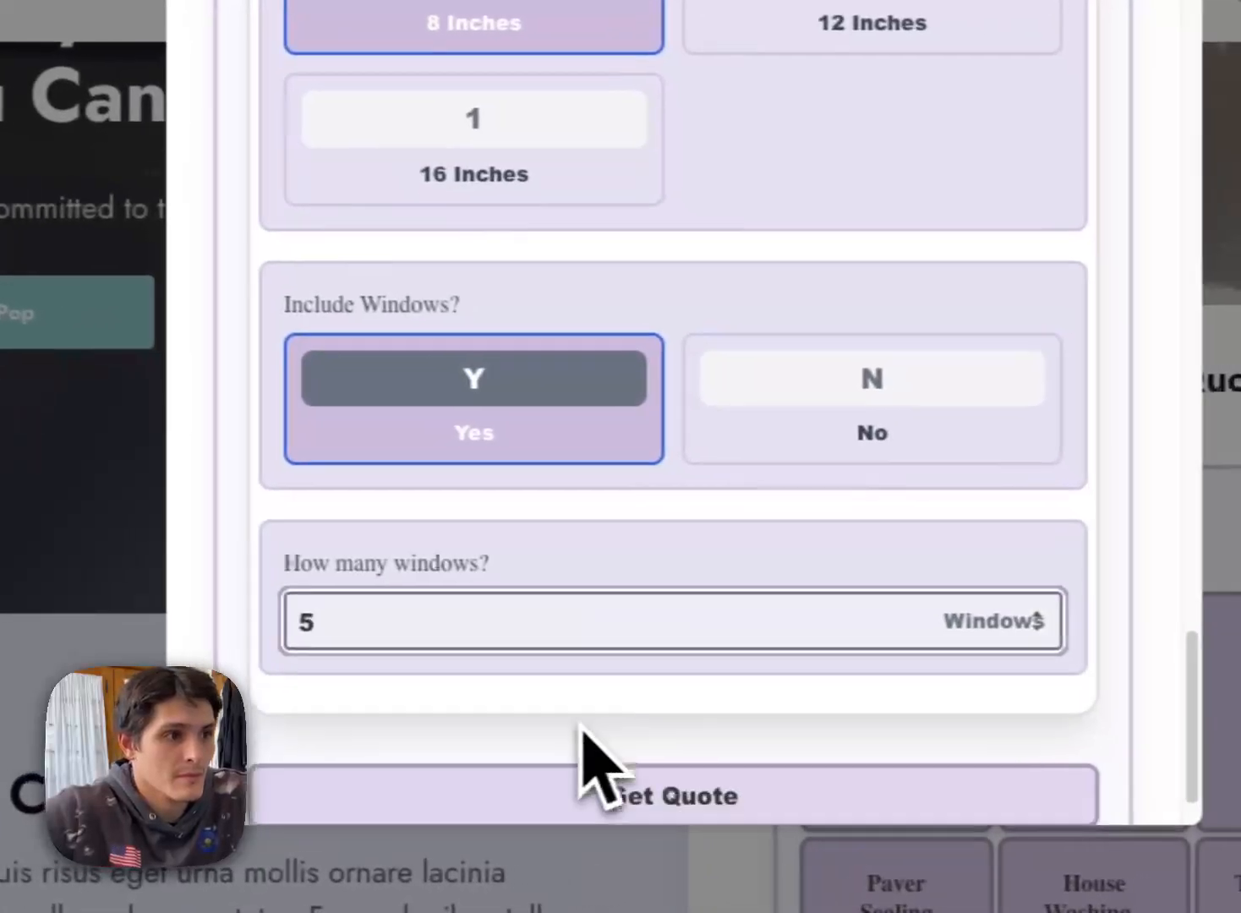
left_click(663, 748)
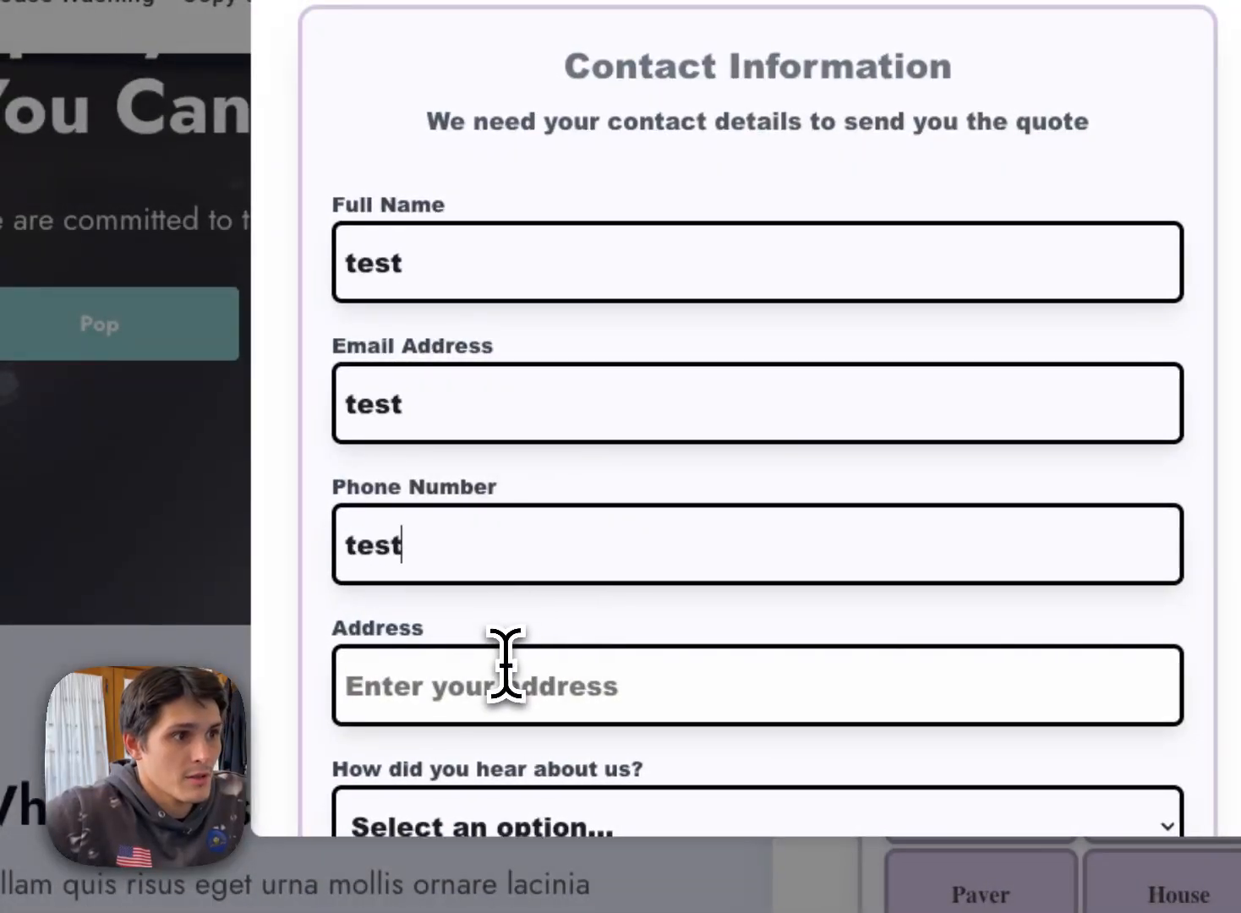
Step: Fill in the contact form with test entries and a street address, choose Google Search as the referral source, and submit it
left_click(517, 750)
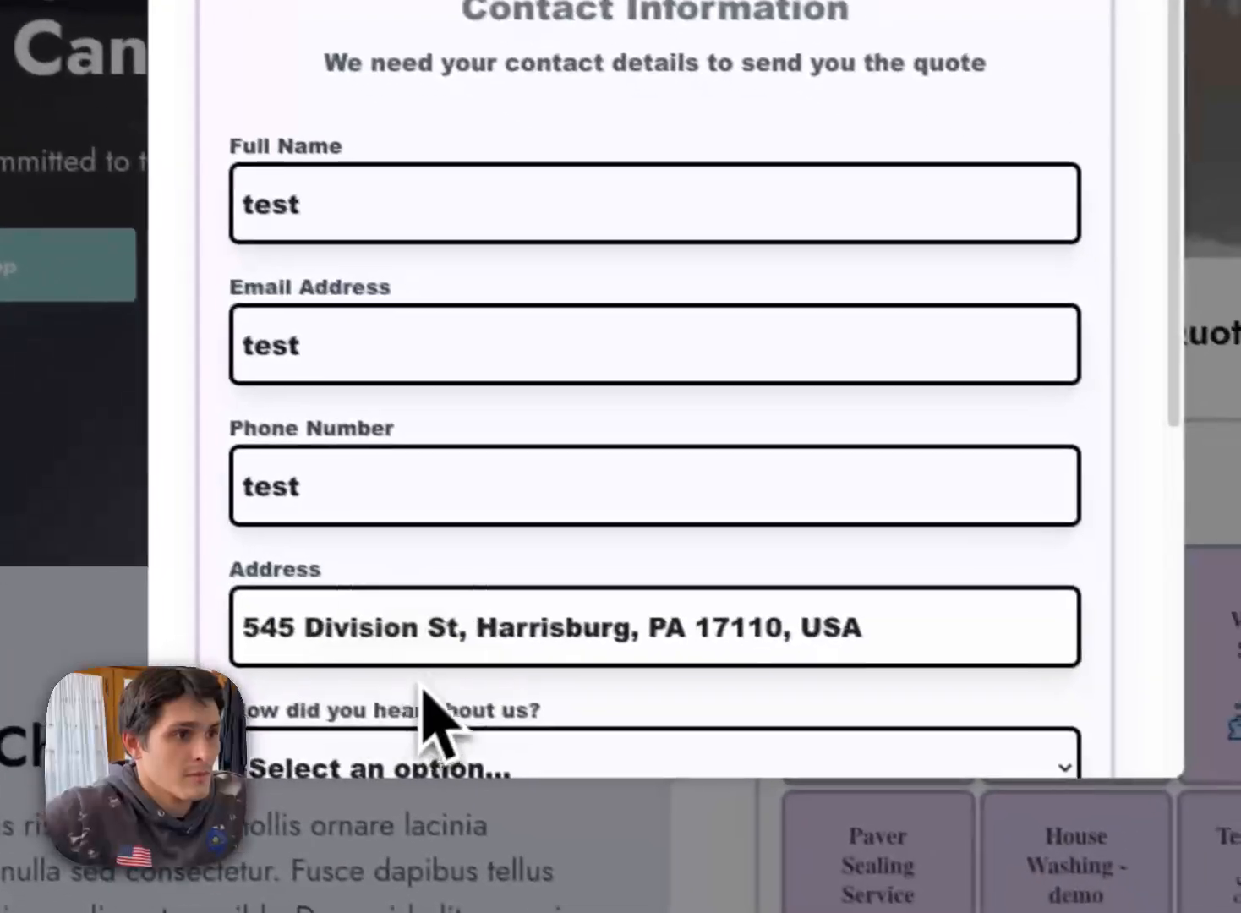
scroll(448, 659, "down", 3)
left_click(462, 500)
left_click(517, 520)
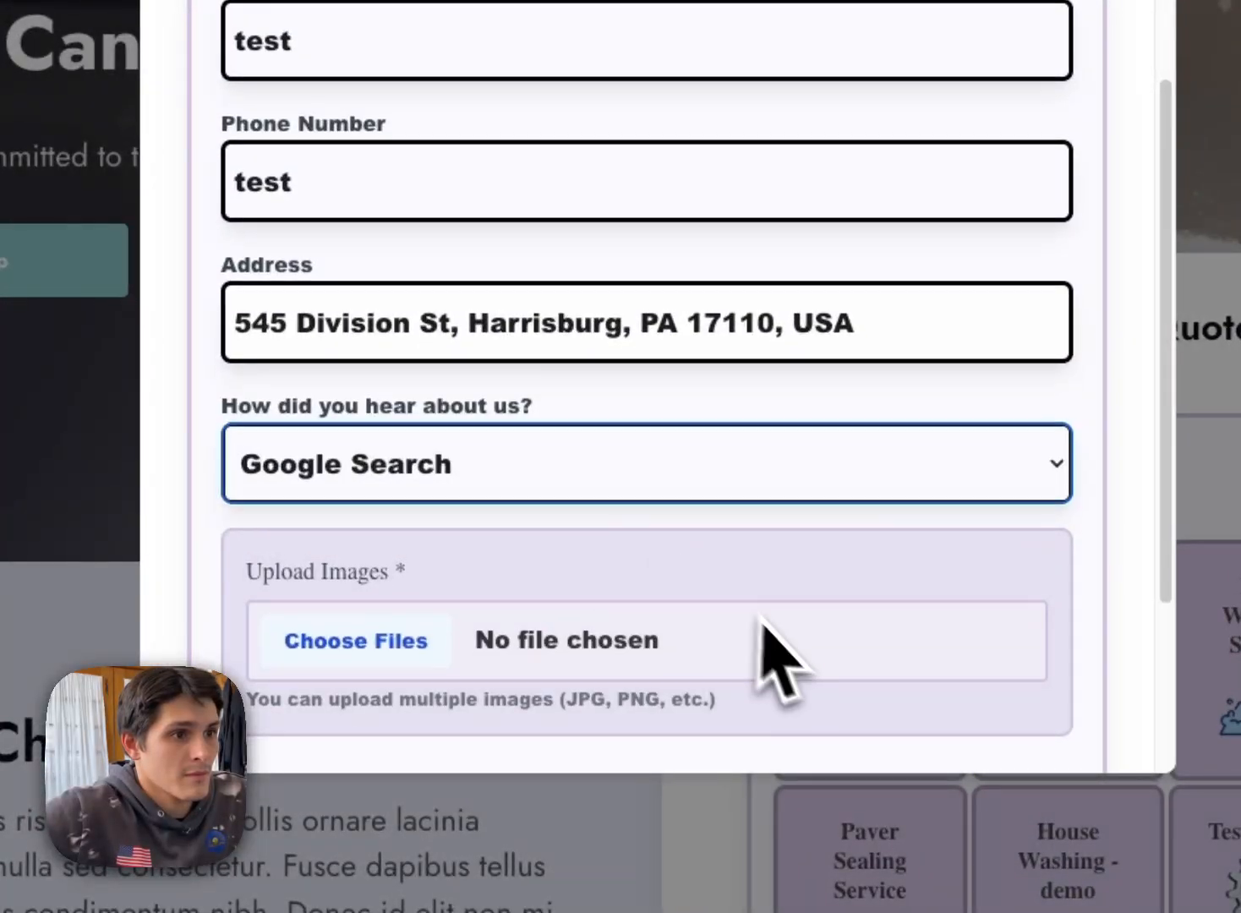
scroll(781, 664, "down", 3)
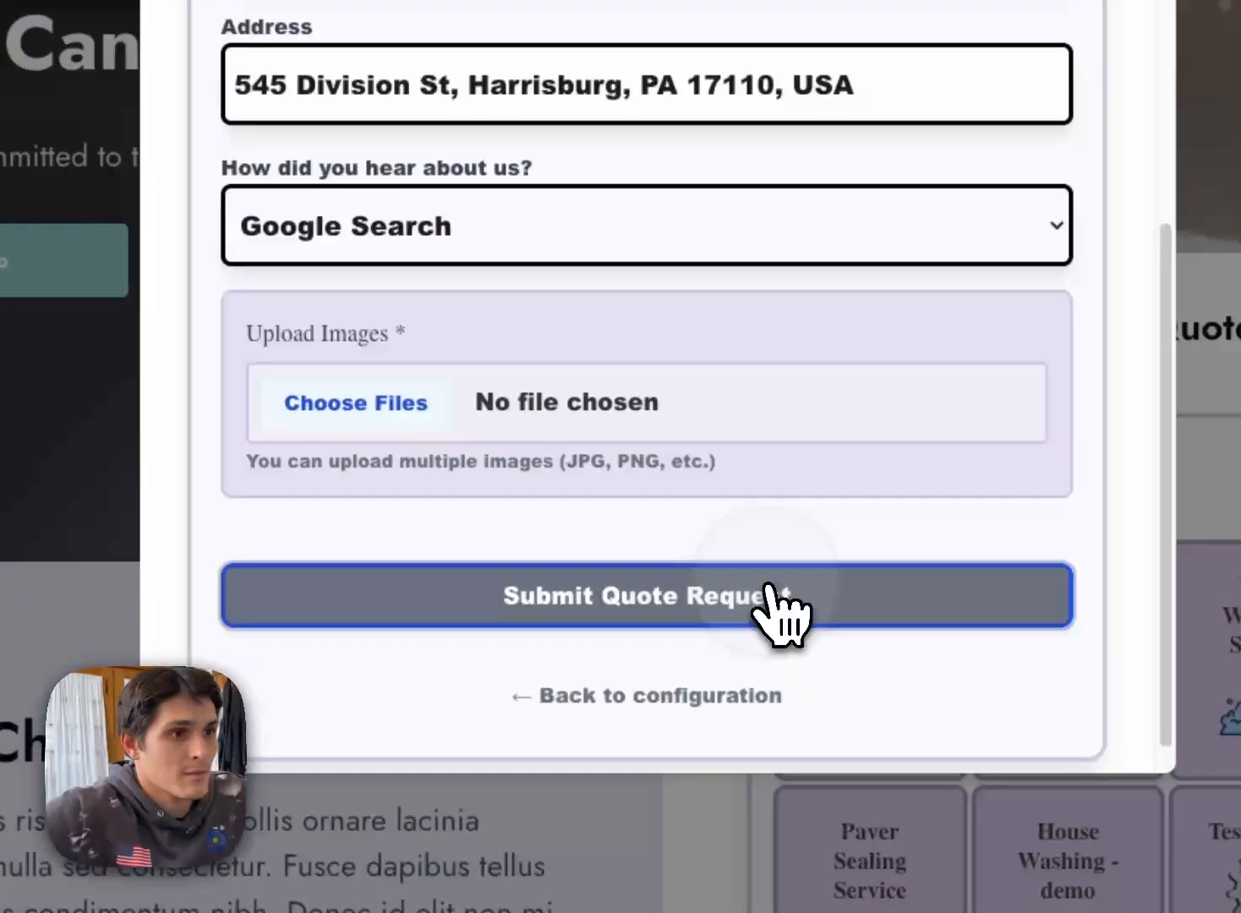
left_click(773, 596)
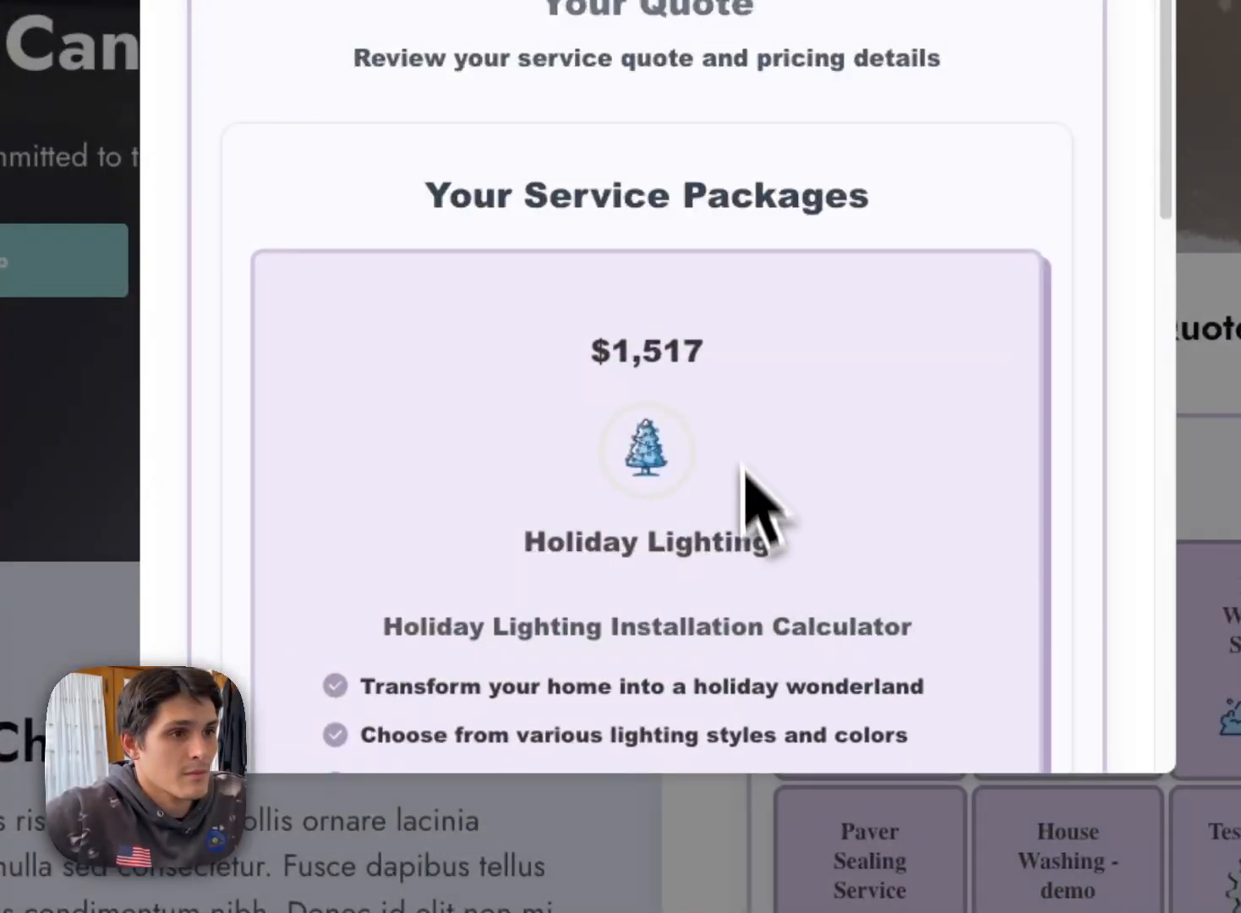
Step: Review the Holiday Lighting quote, including its service package, pricing details and available discounts
scroll(592, 372, "down", 6)
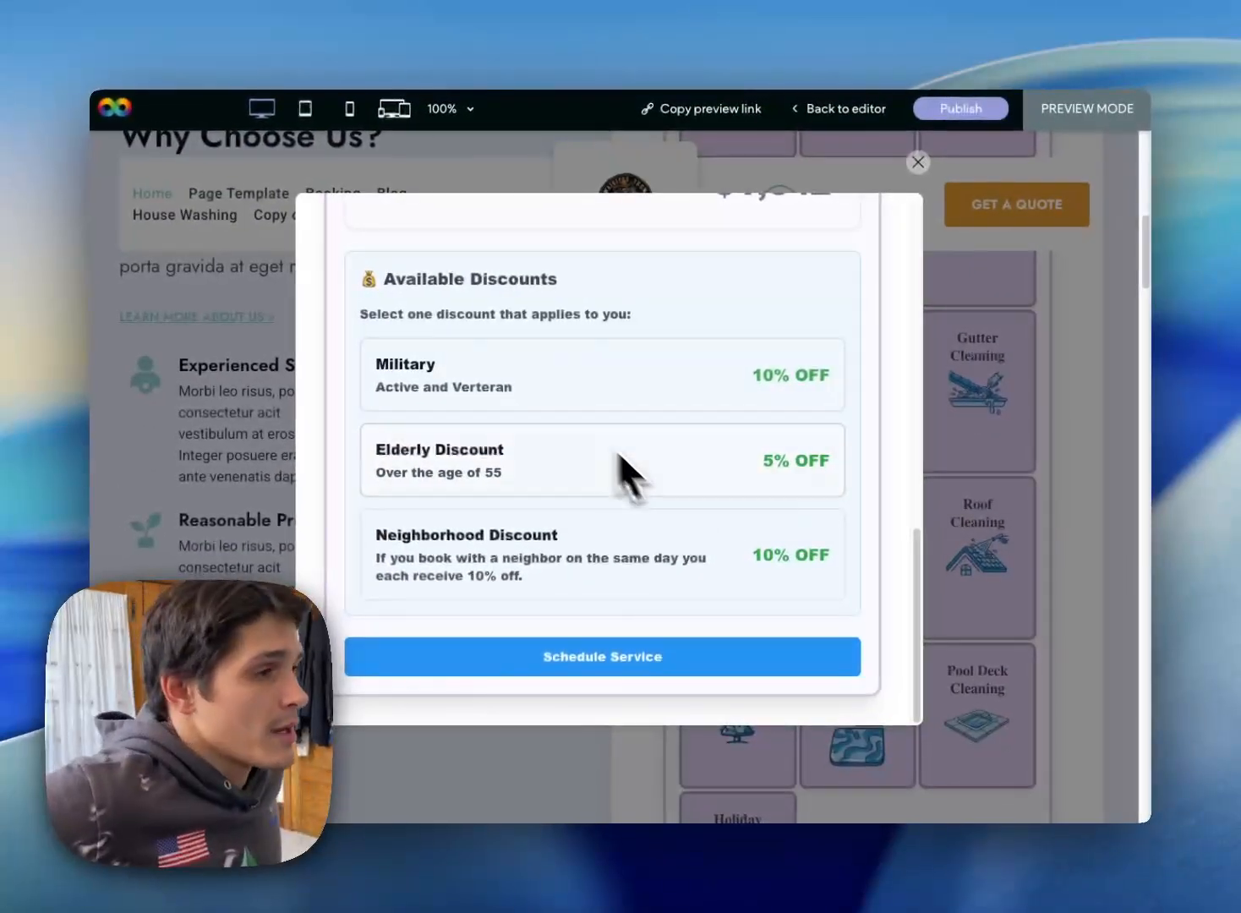
scroll(591, 439, "up", 4)
scroll(560, 404, "up", 8)
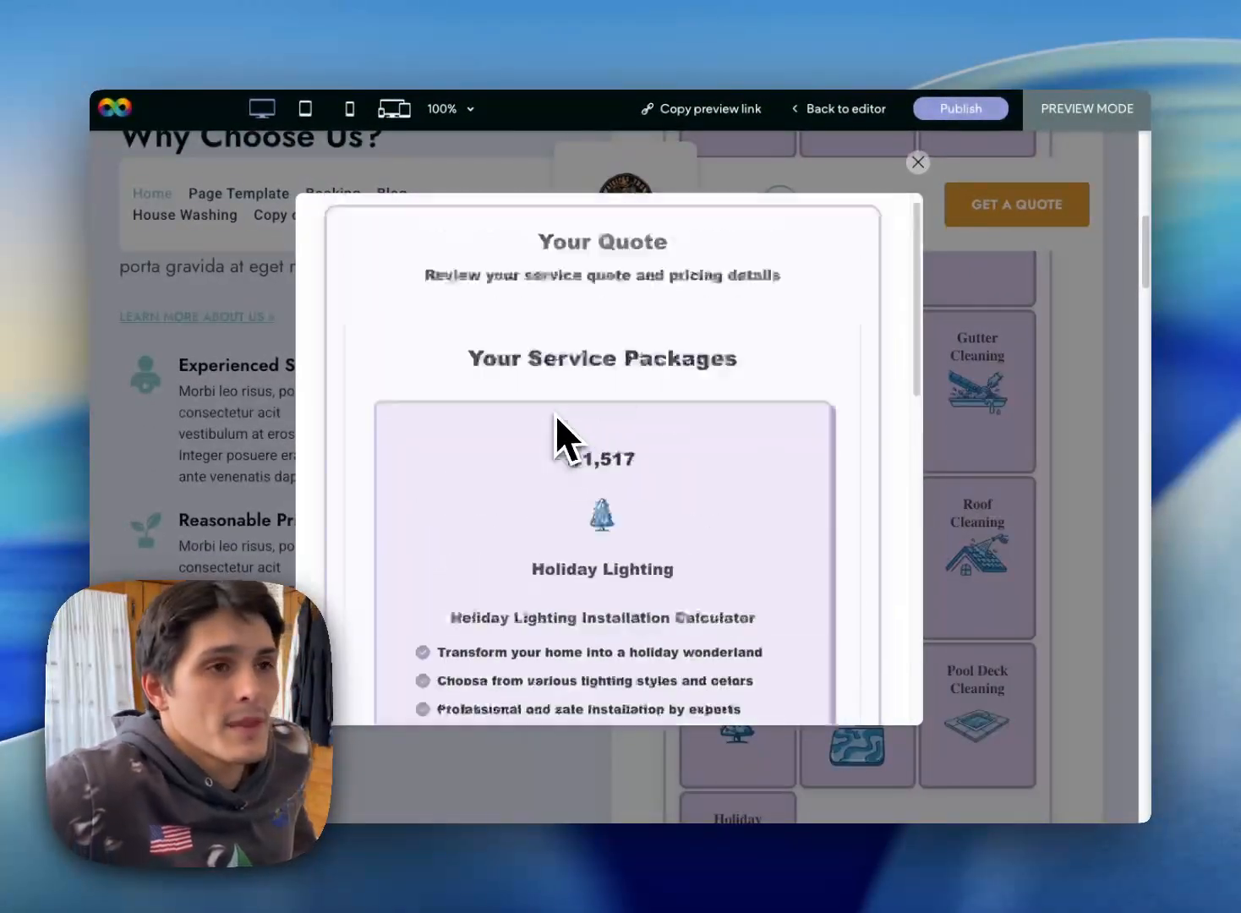